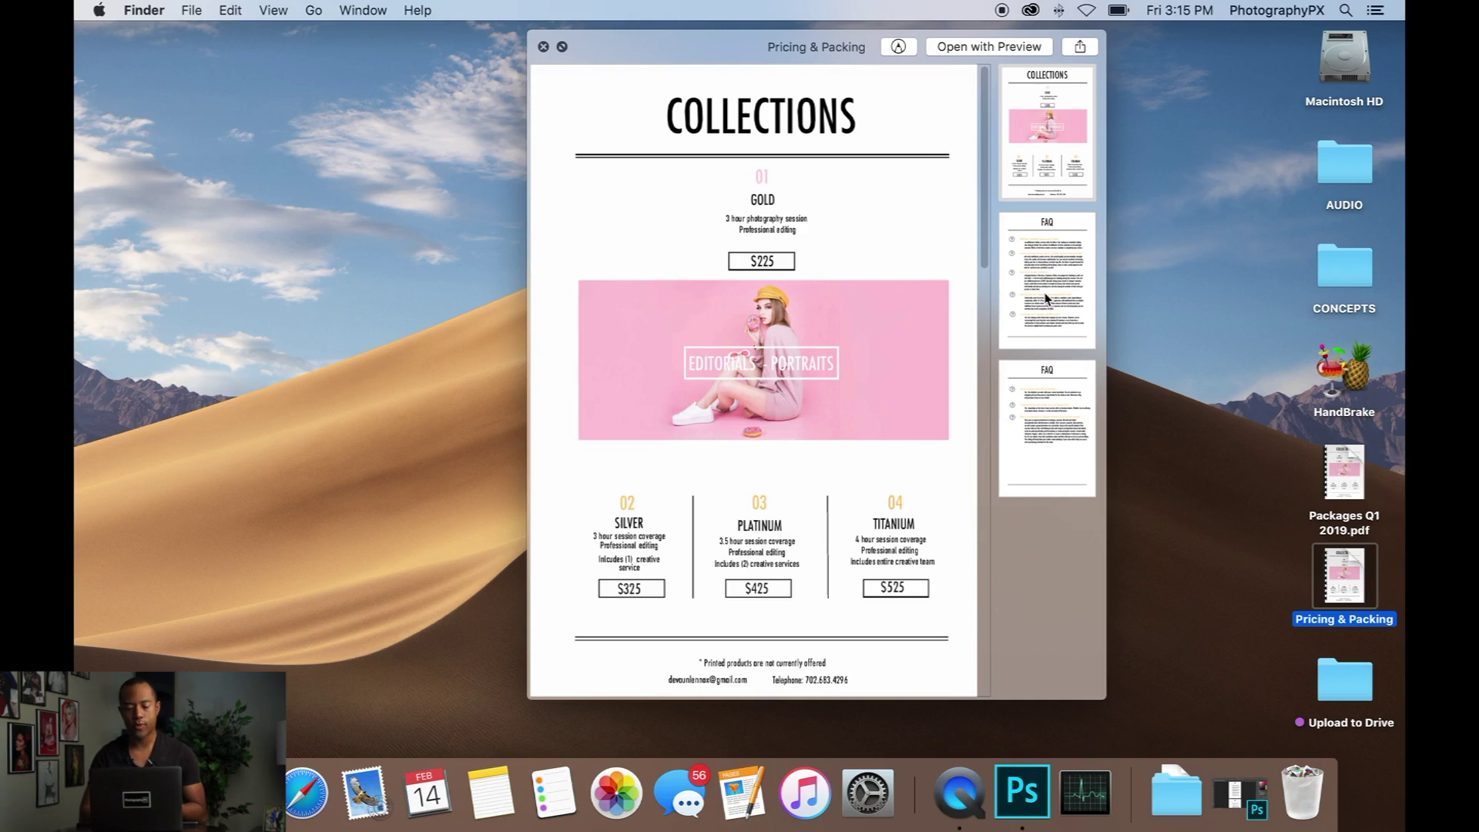
Scroll the Quick Look preview past the first FAQ page to the final wardrobe and outdoor-shoot FAQ page.
scroll(751, 223, "down", 10)
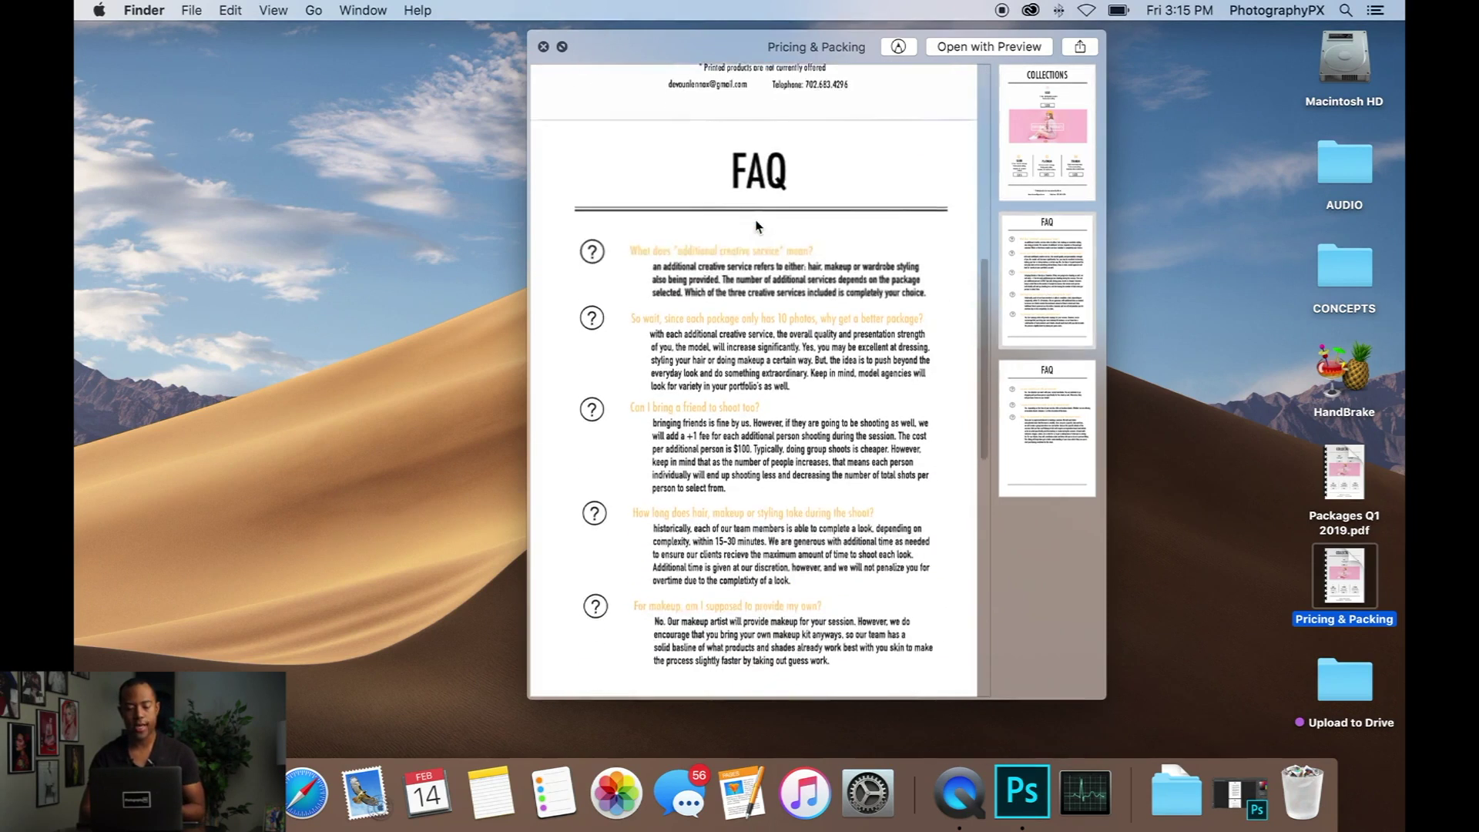
scroll(756, 225, "down", 3)
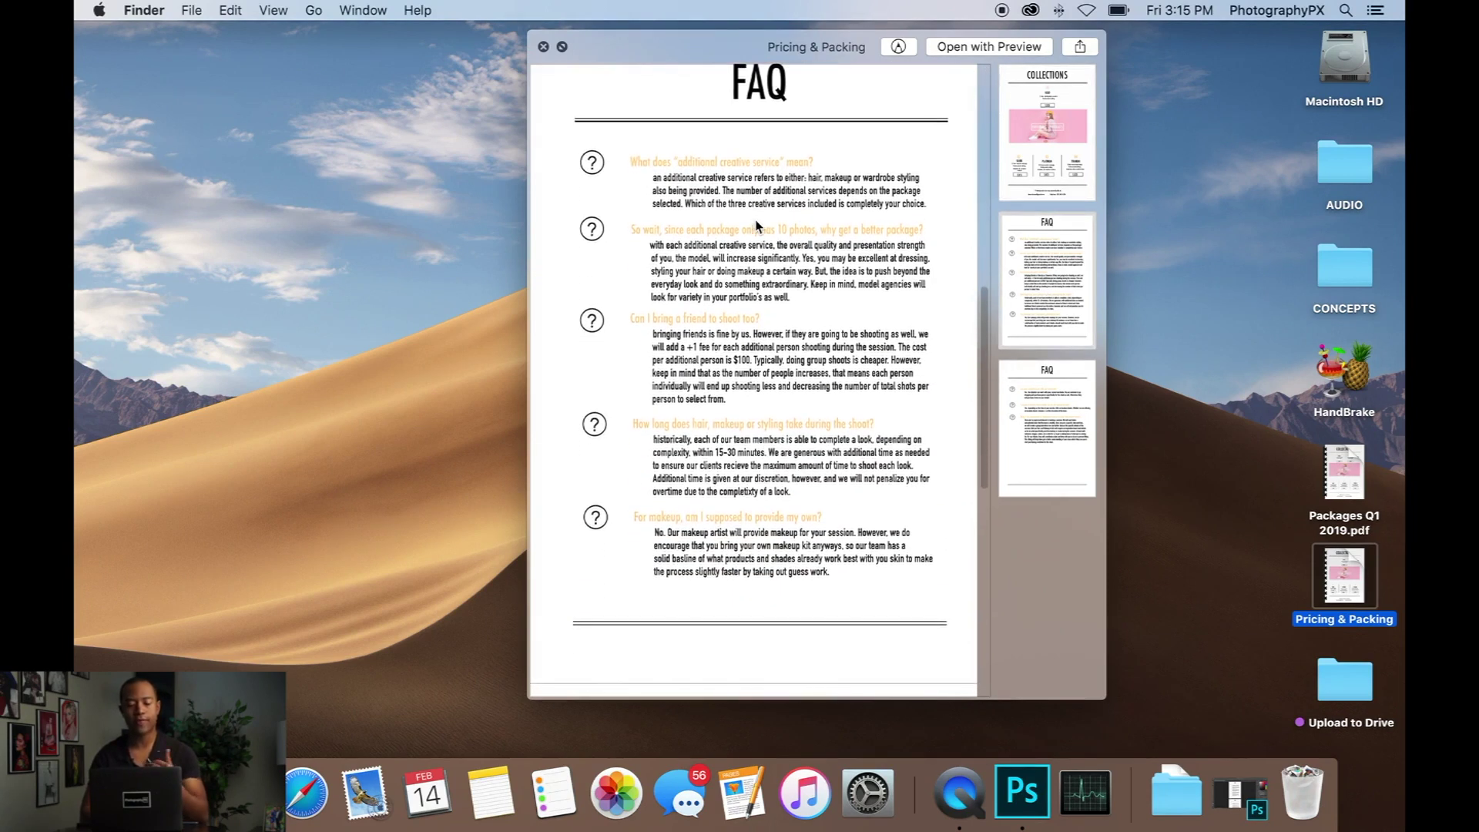
scroll(755, 226, "down", 1)
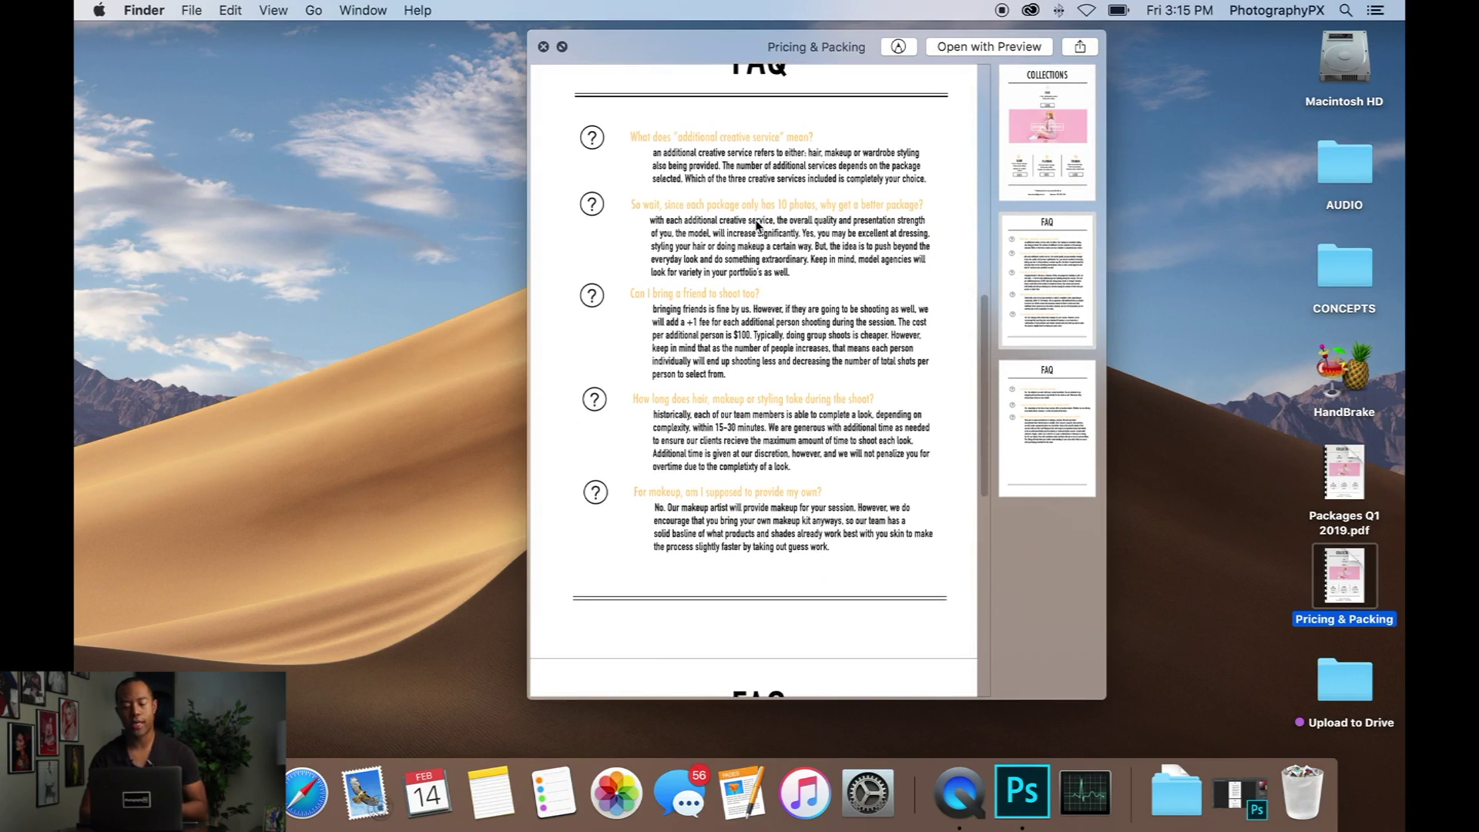
scroll(757, 225, "down", 3)
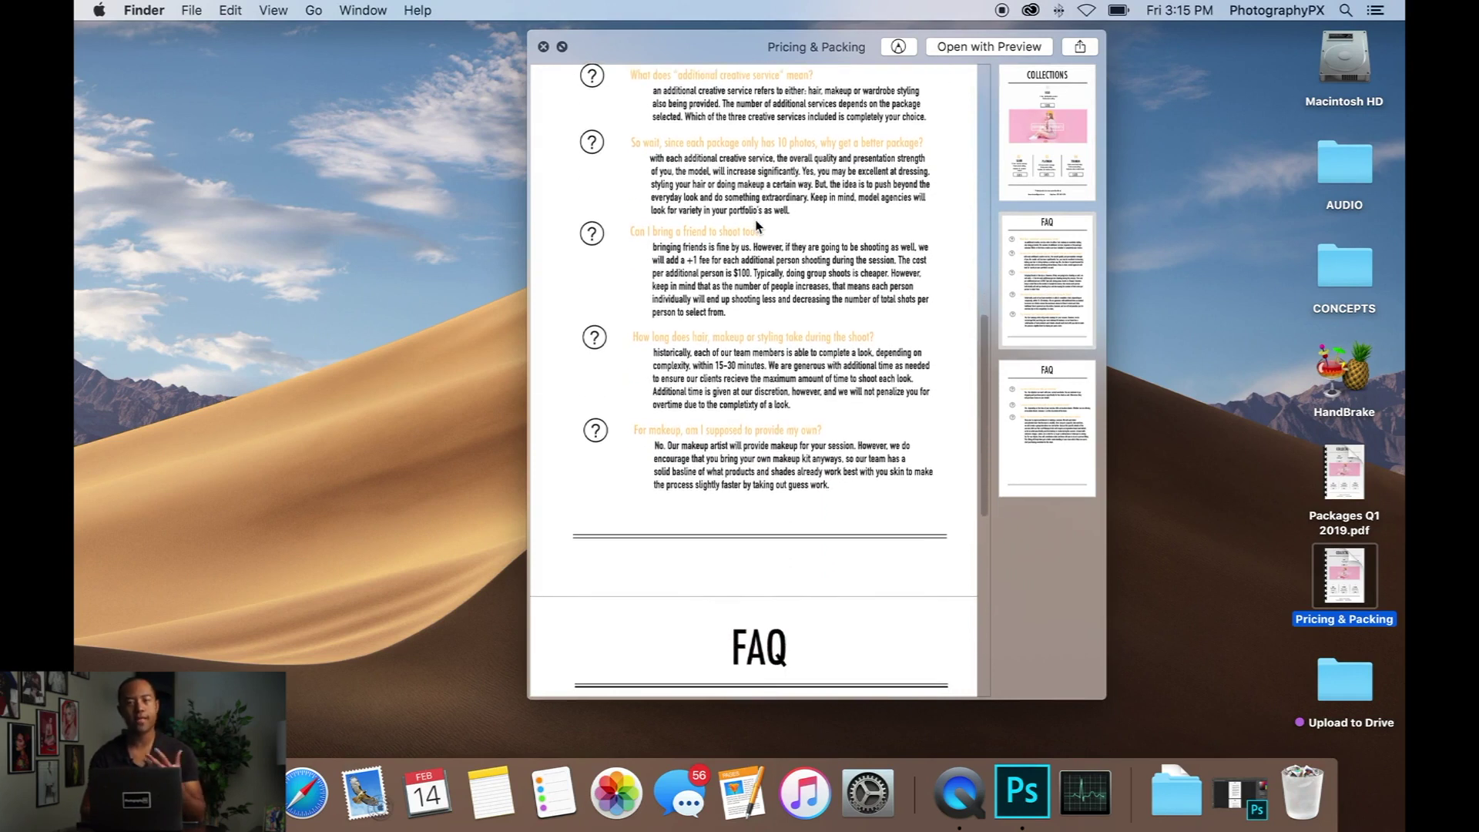
scroll(755, 225, "down", 10)
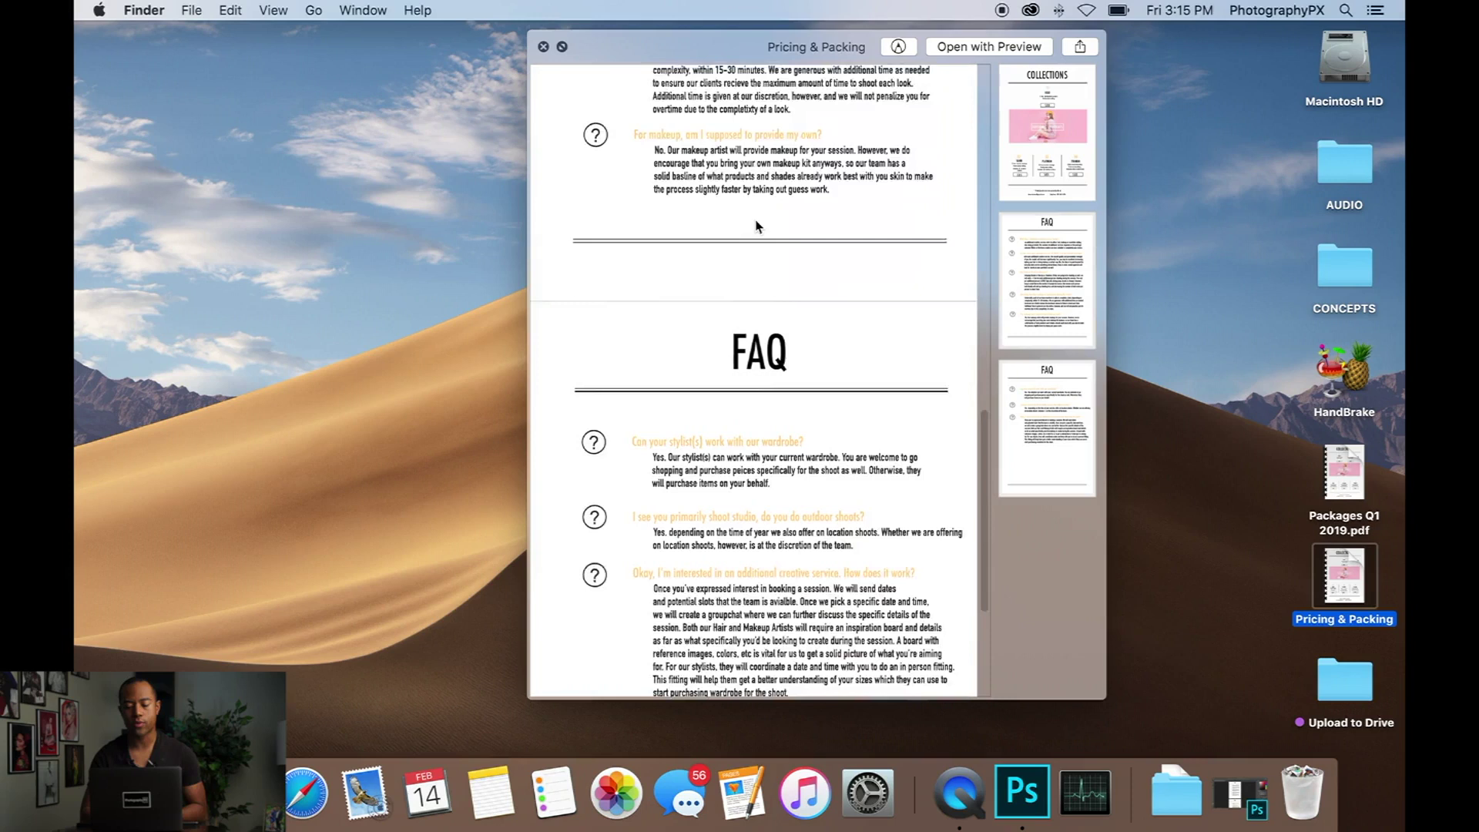
scroll(756, 226, "down", 2)
scroll(757, 226, "down", 6)
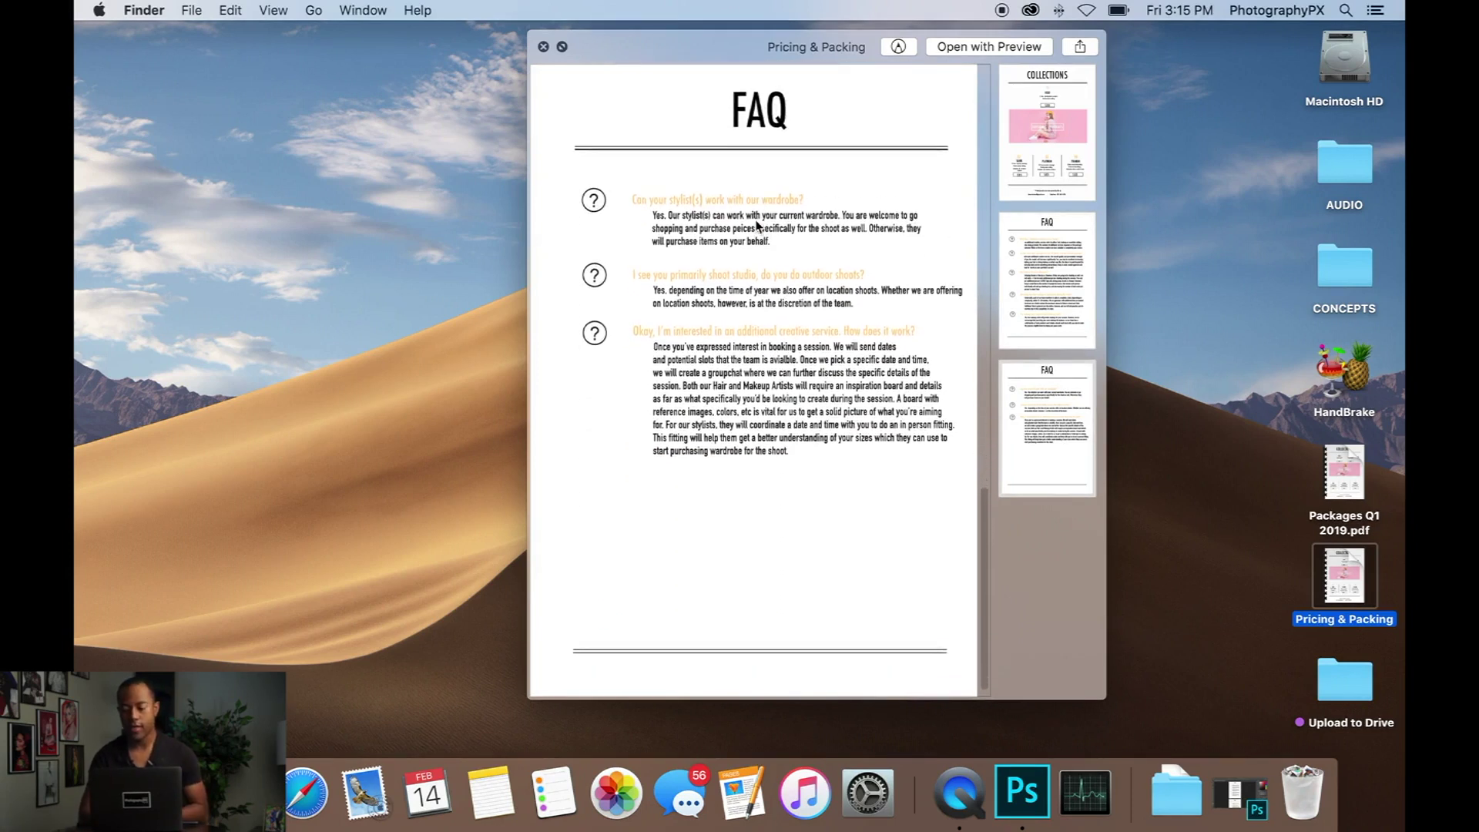
Bring Photoshop's Packages SOLO.psd forward and switch to Full Screen Mode With Menu Bar.
left_click(1032, 802)
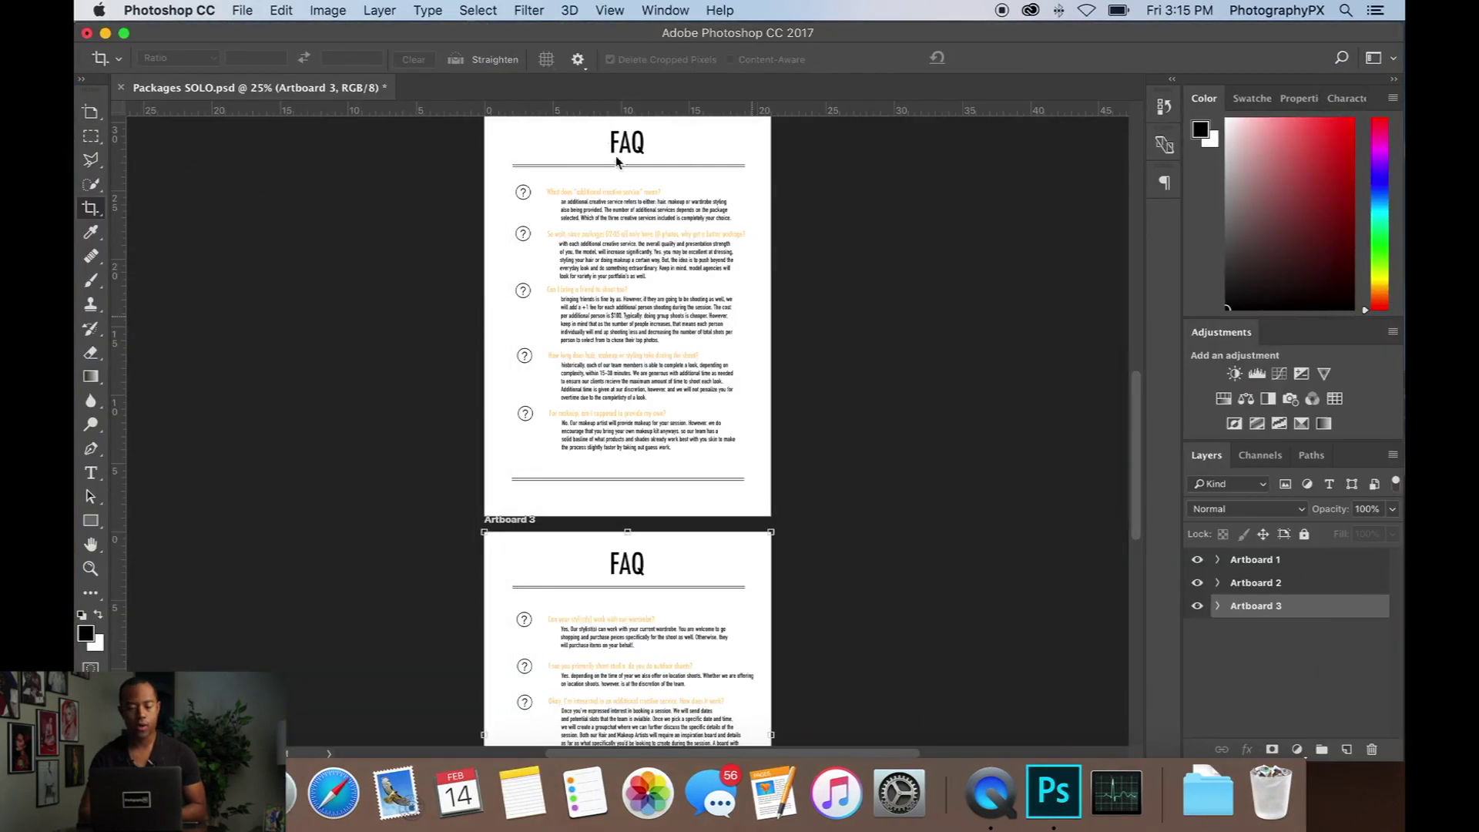
scroll(531, 214, "up", 15)
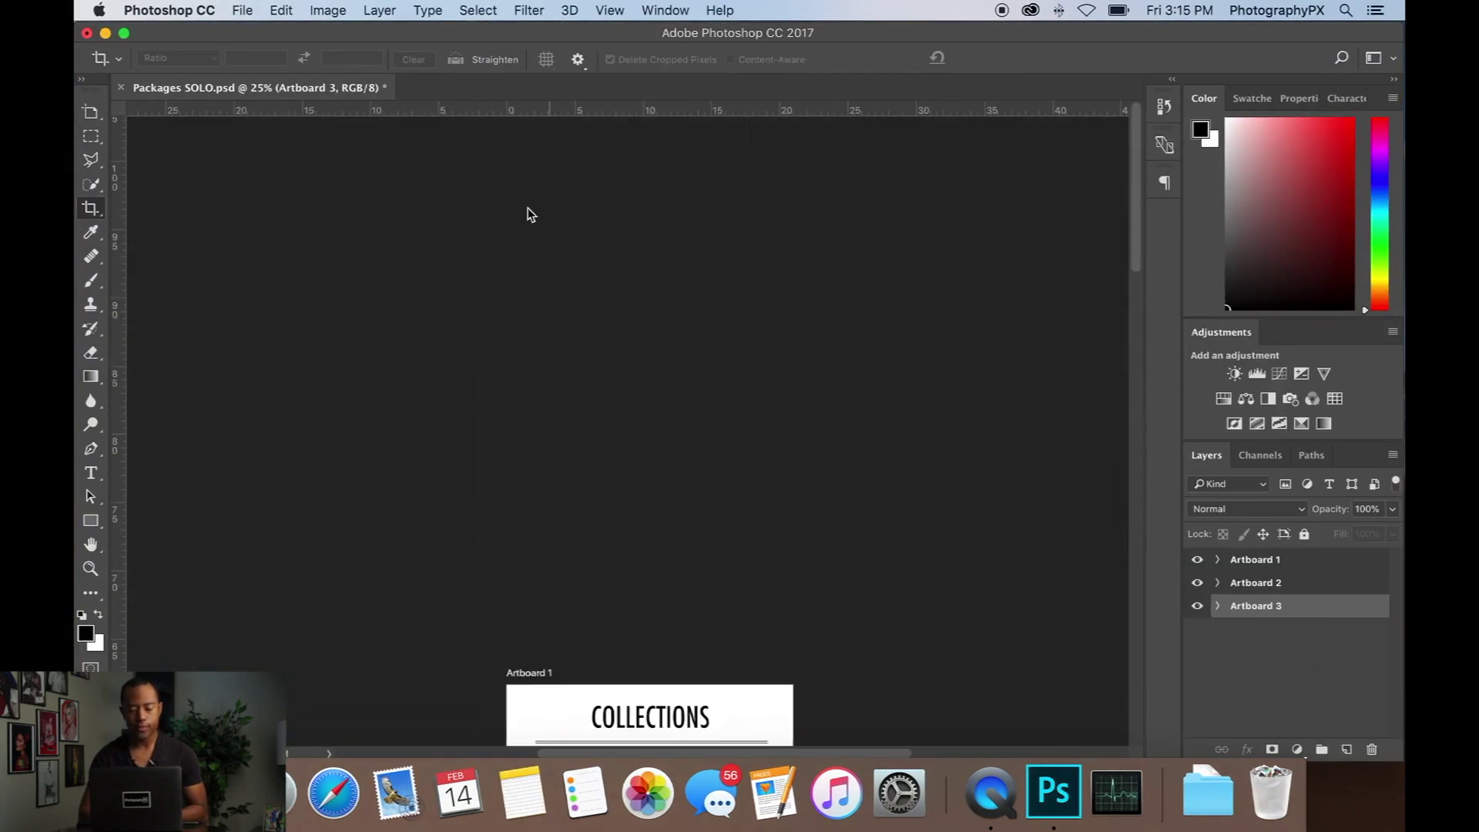
scroll(529, 215, "down", 15)
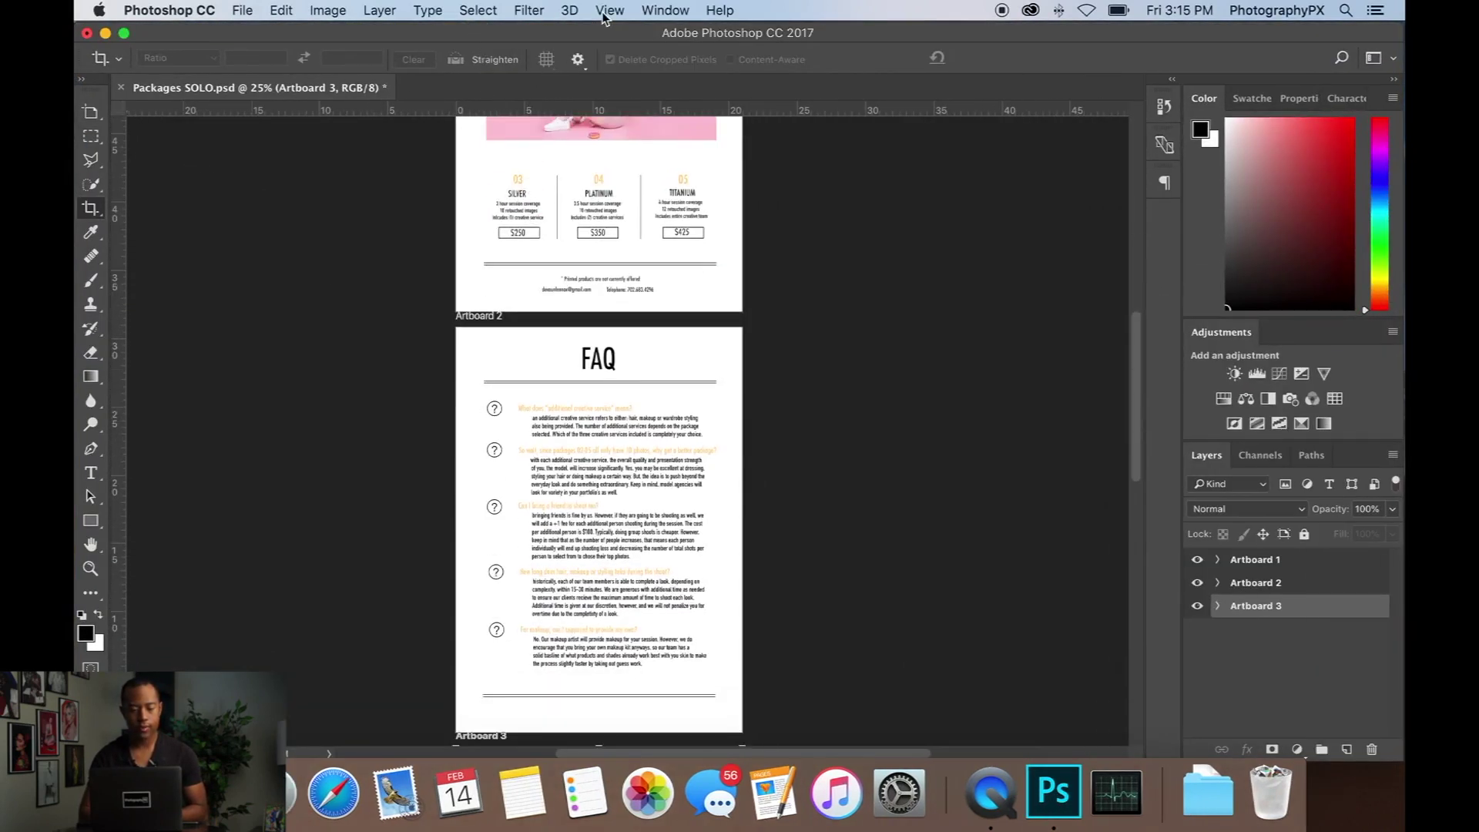
left_click(609, 11)
mouse_move(795, 288)
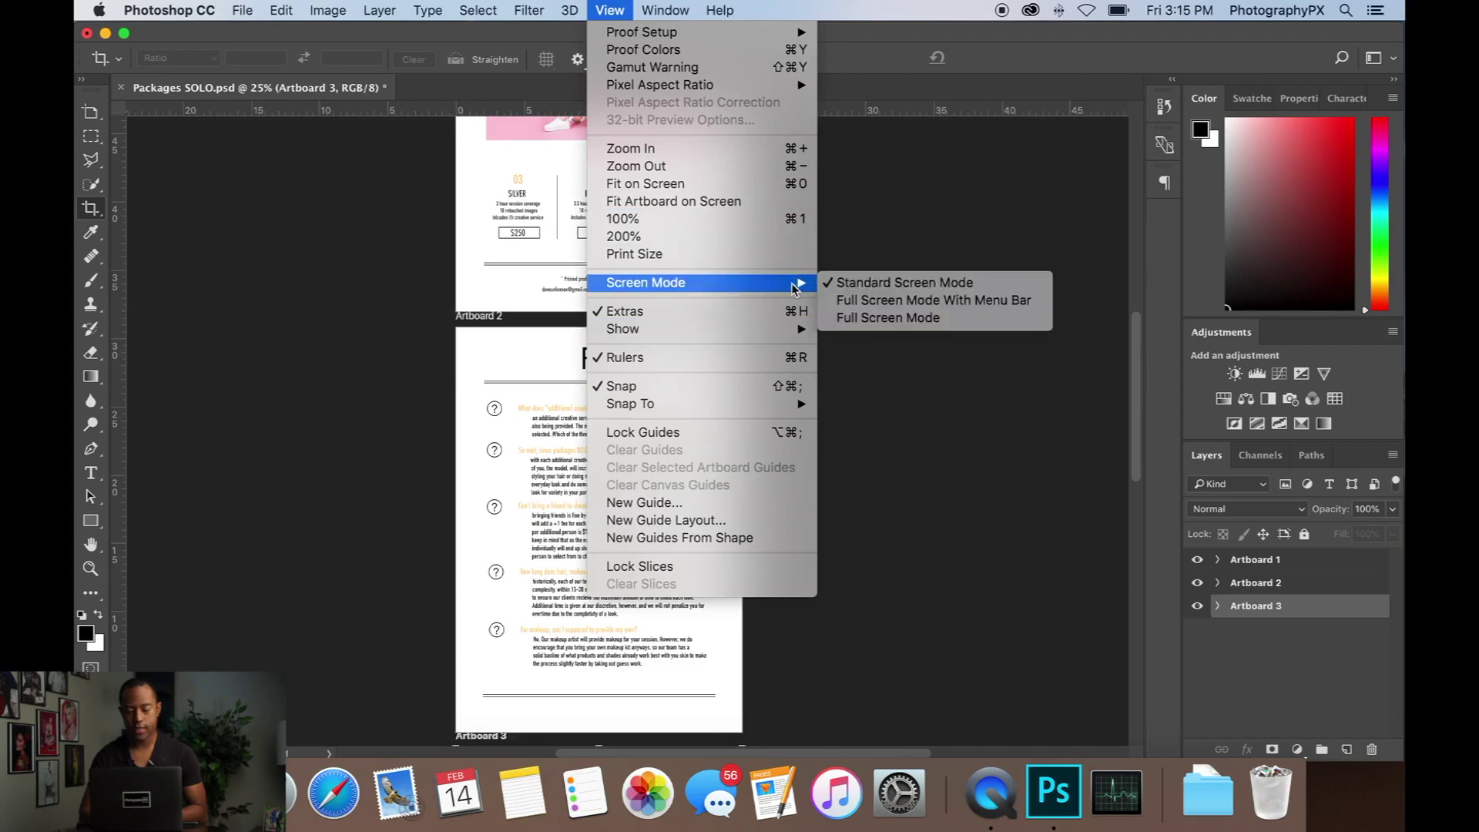
left_click(837, 300)
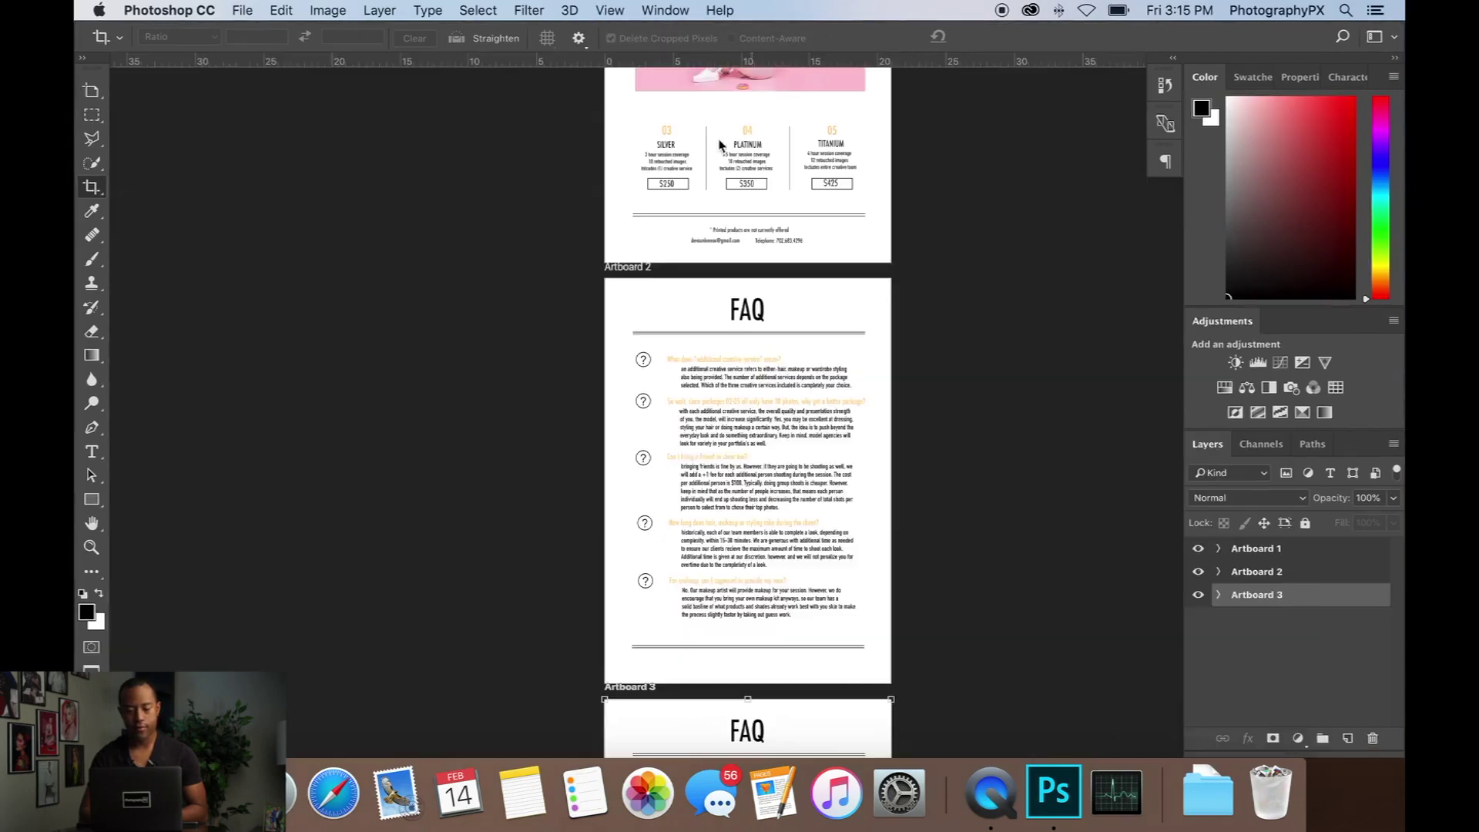
Switch to Full Screen Mode without the menu bar, confirming Full Screen in the dialog.
left_click(664, 10)
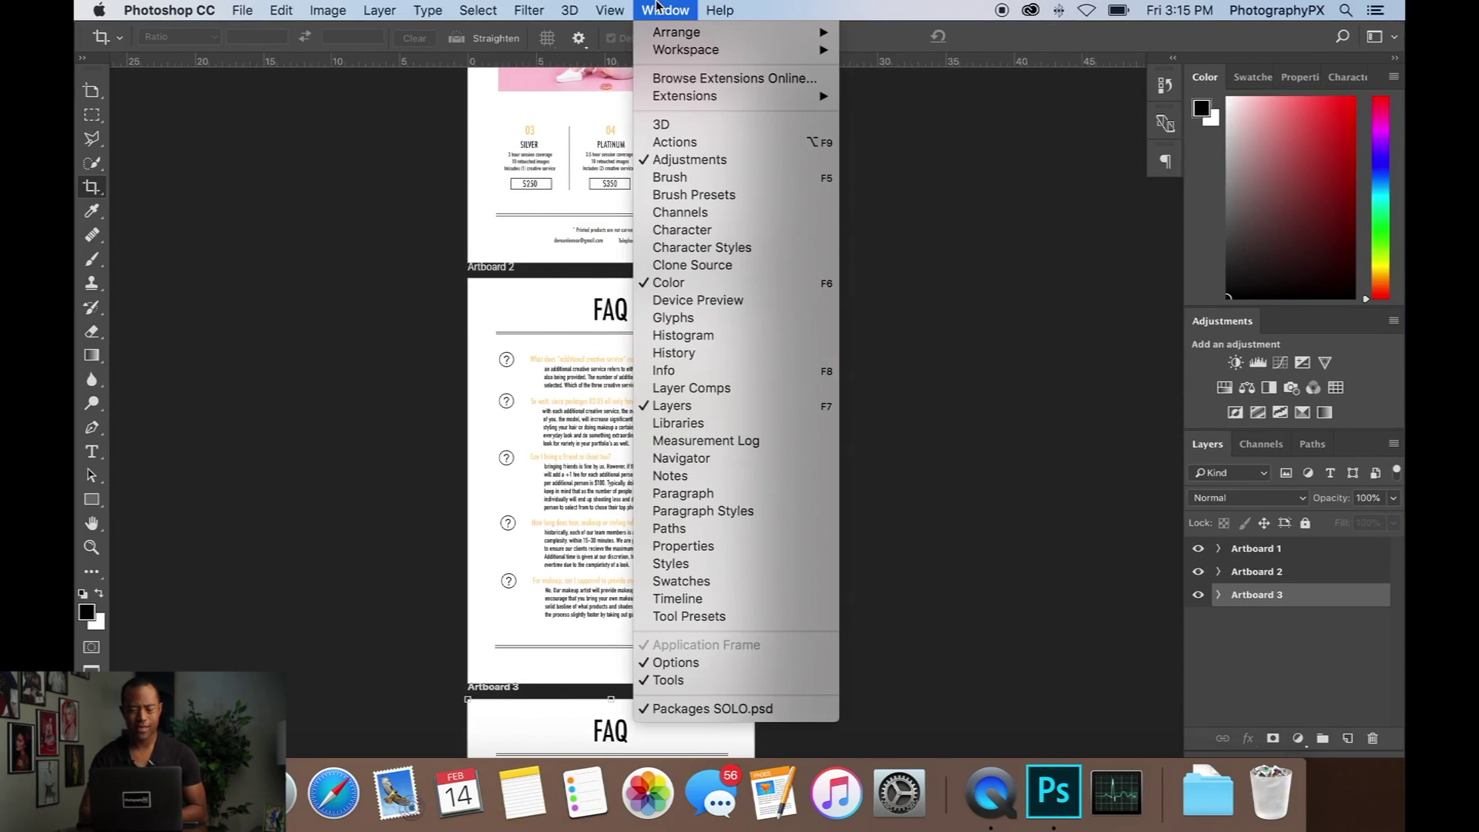
mouse_move(604, 11)
mouse_move(770, 283)
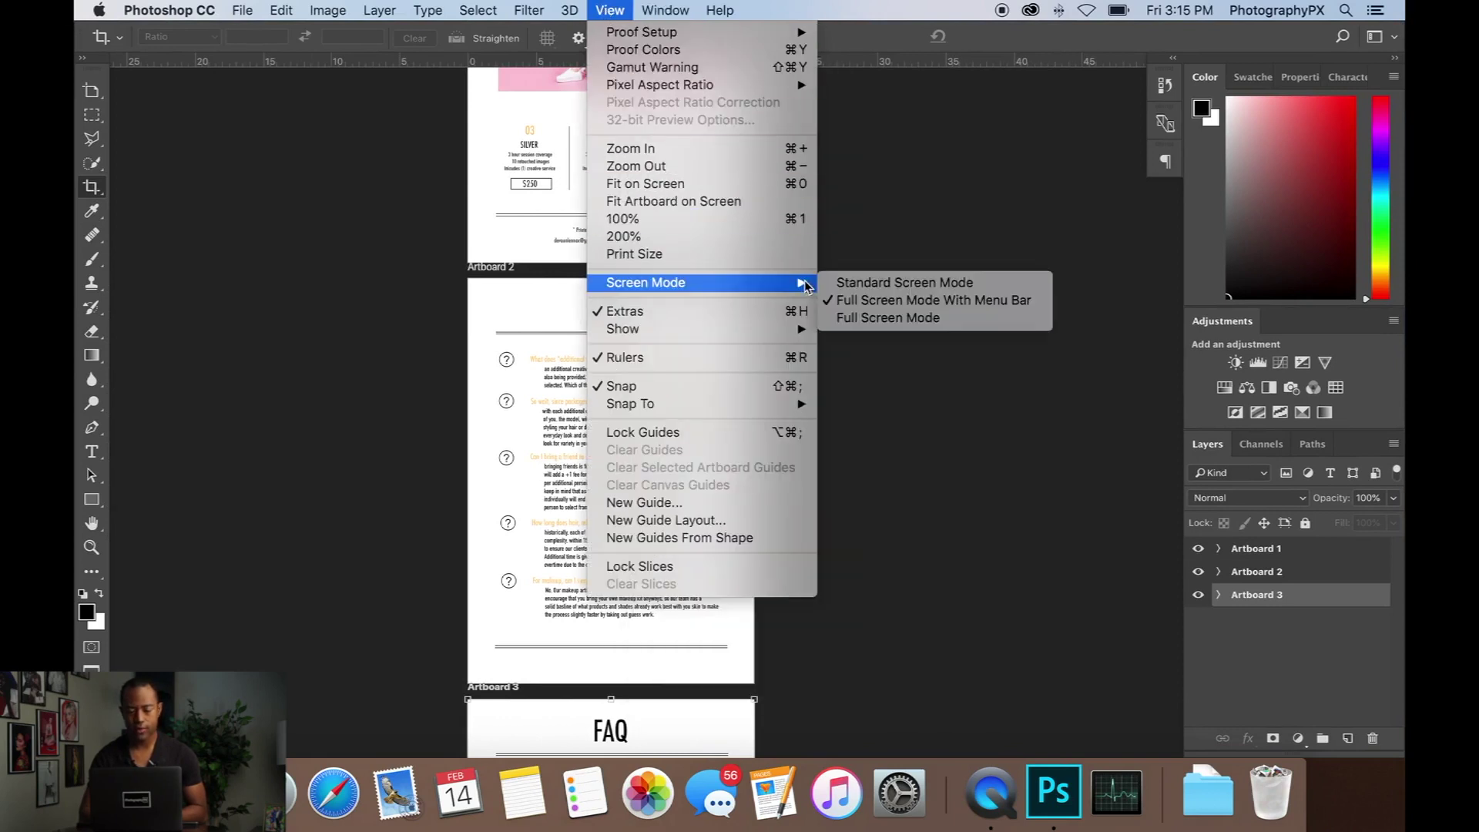
left_click(864, 319)
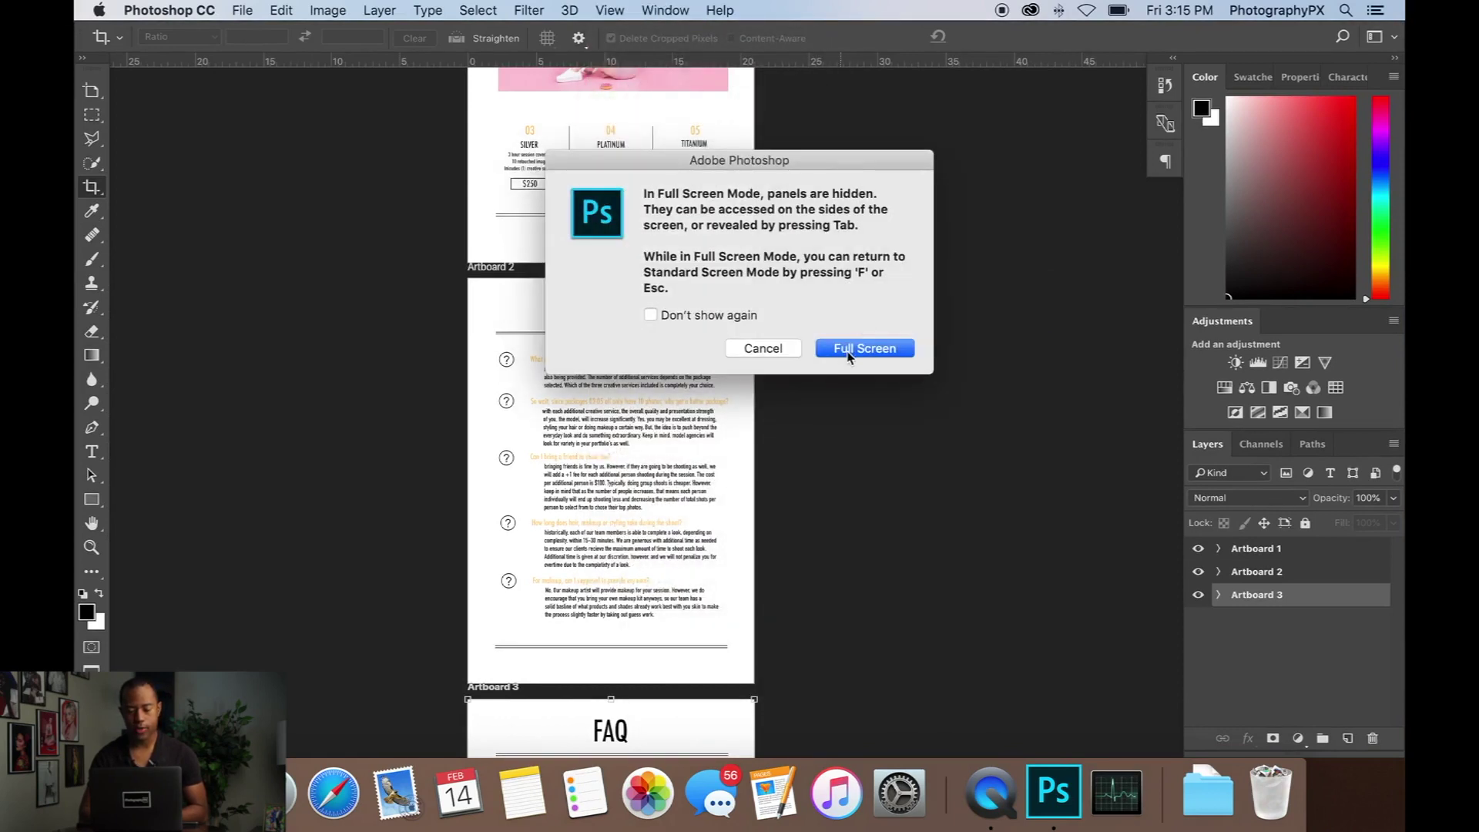
left_click(850, 347)
key("Tab")
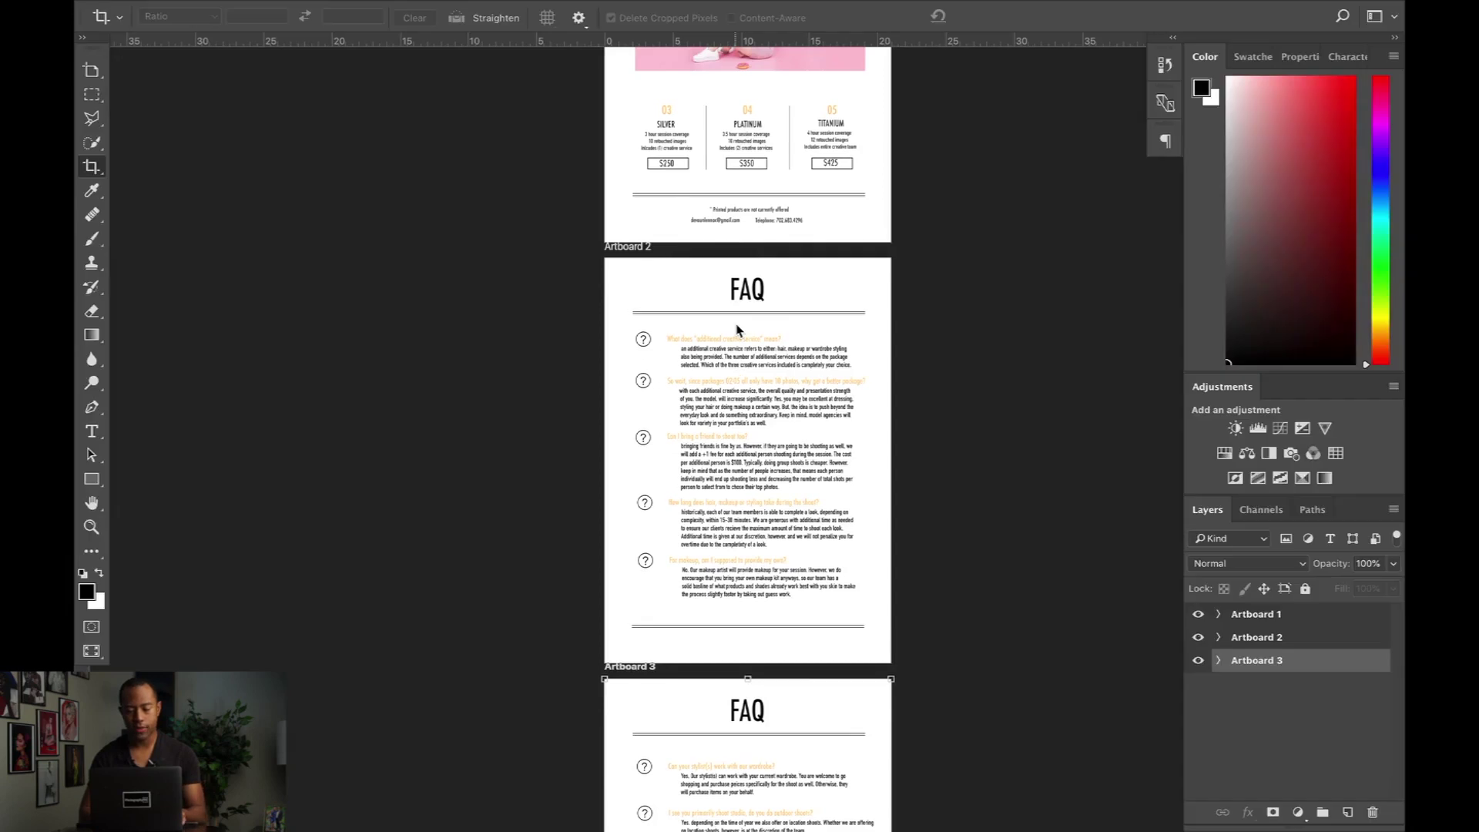
scroll(760, 187, "up", 3)
scroll(761, 190, "up", 5)
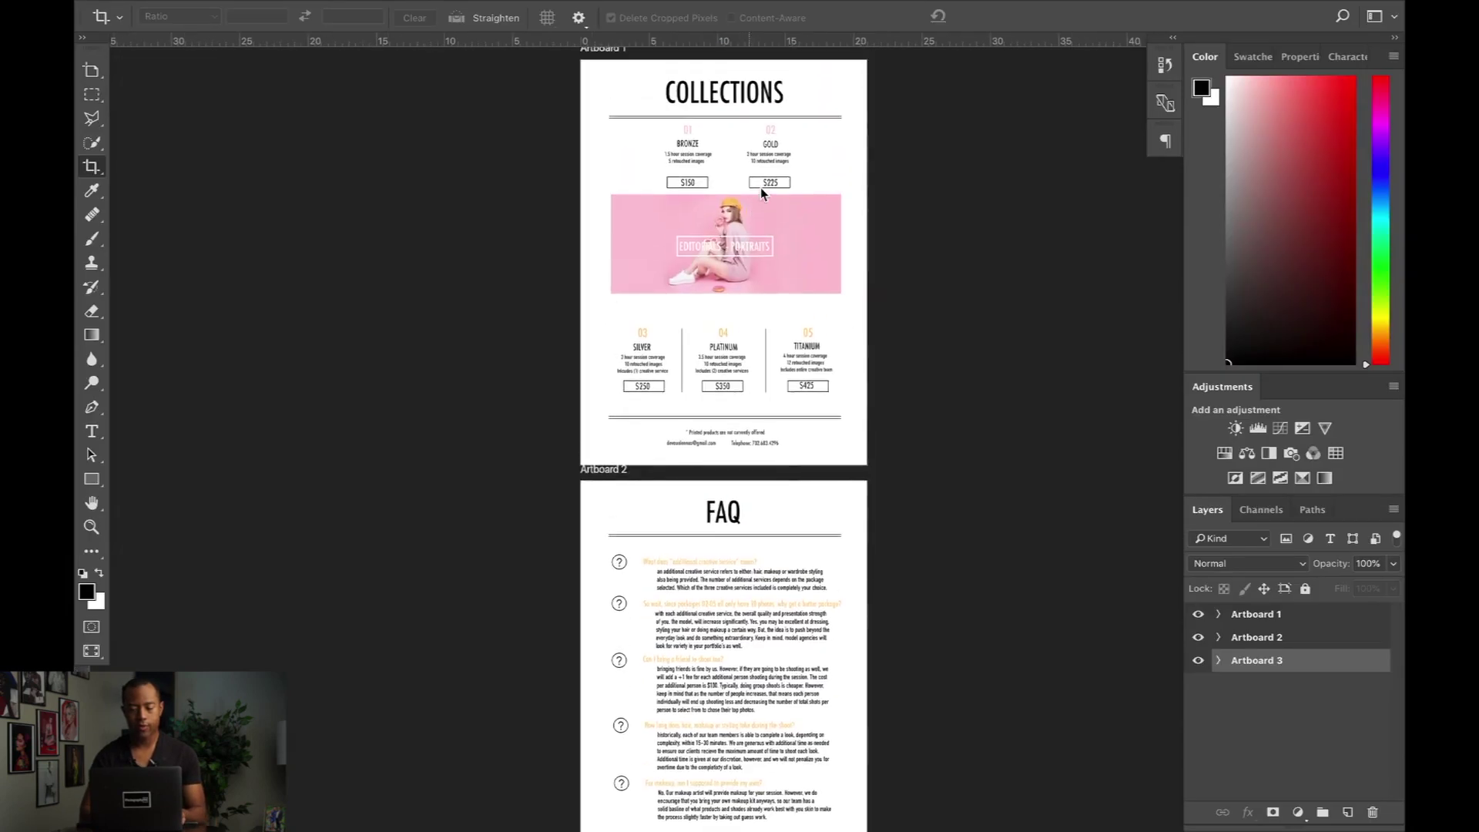
scroll(760, 187, "down", 2)
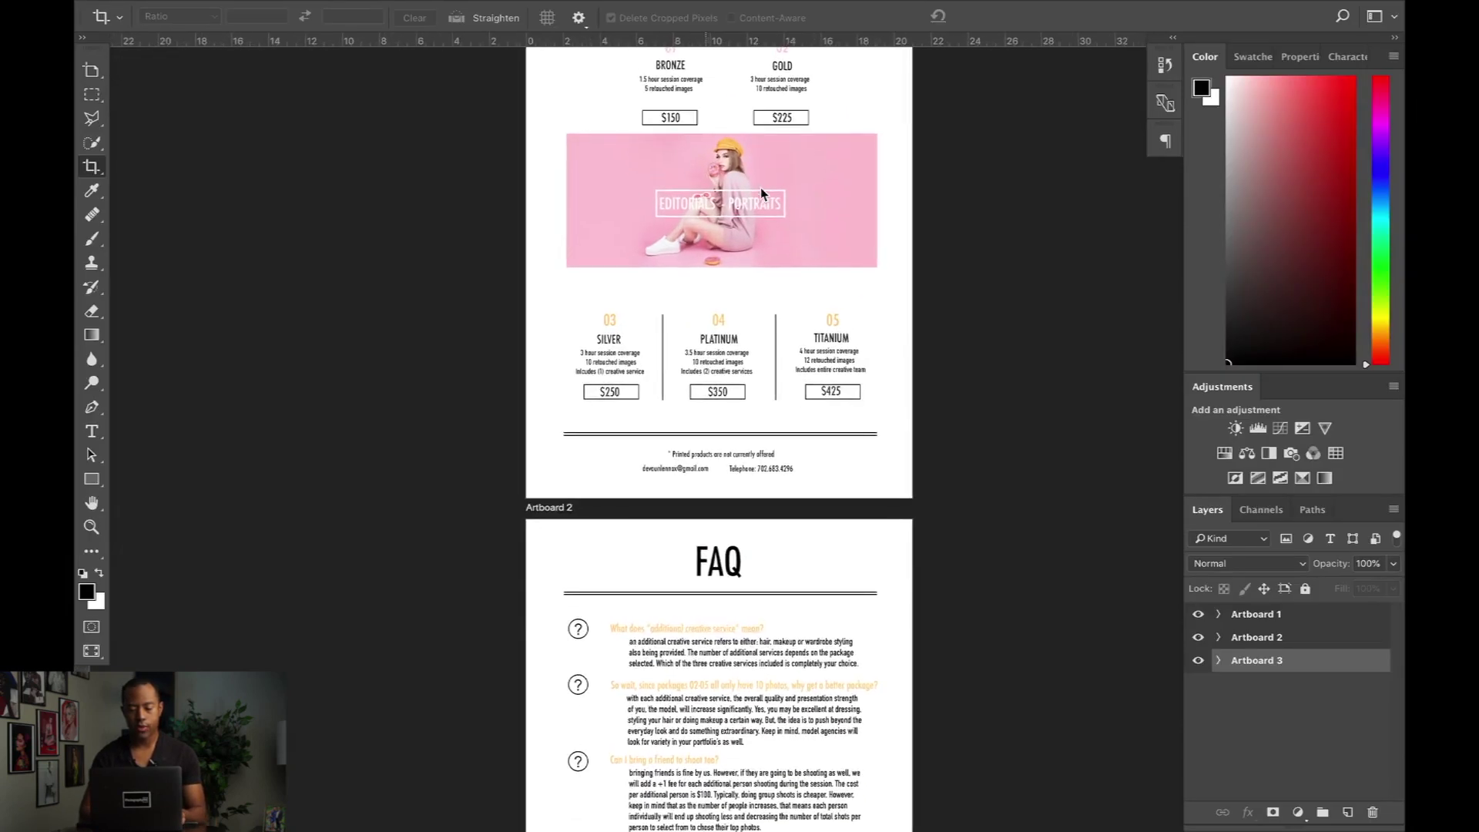
scroll(760, 187, "up", 3)
scroll(760, 187, "down", 1)
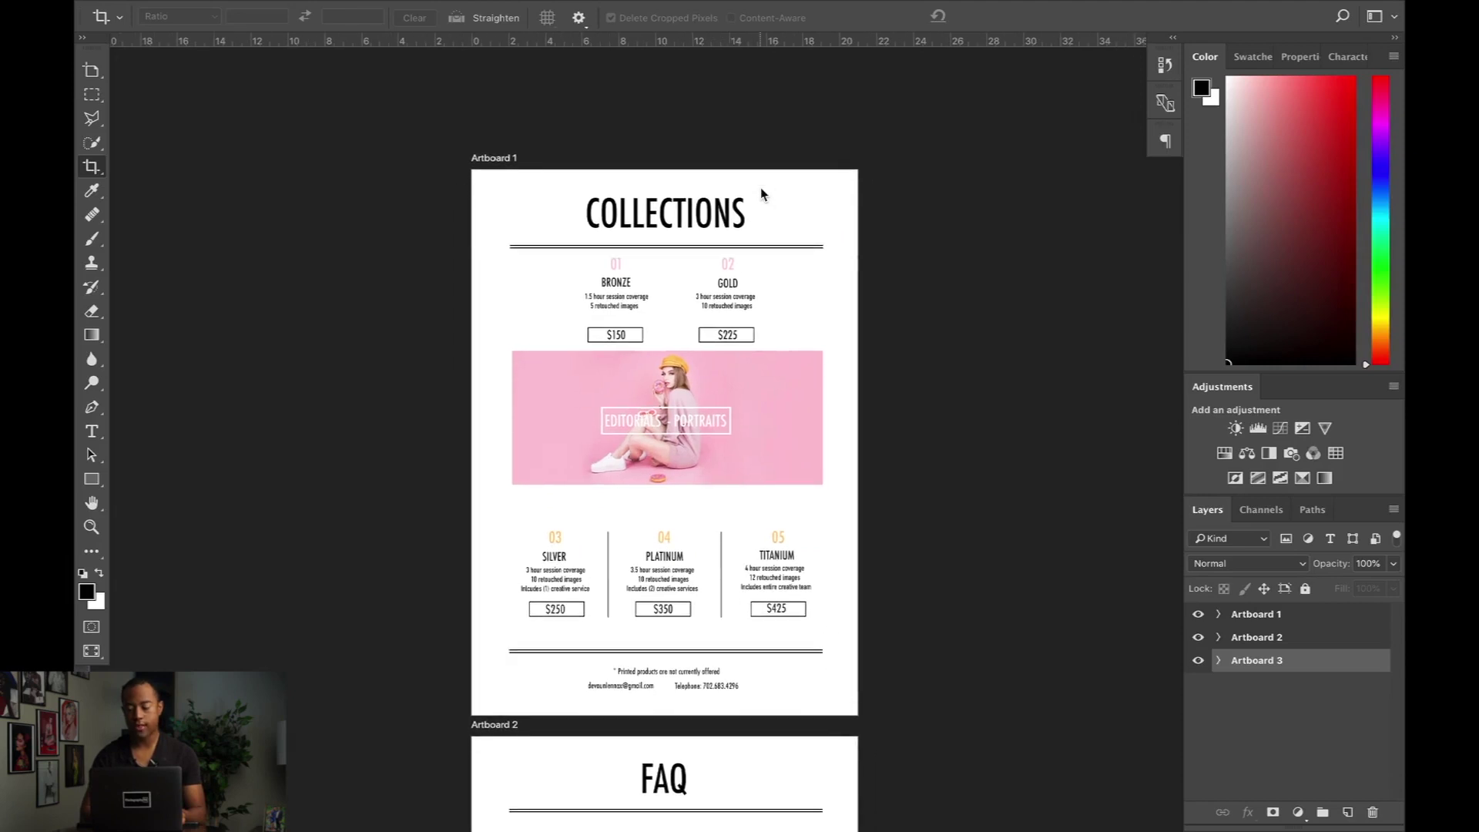
scroll(732, 261, "down", 2)
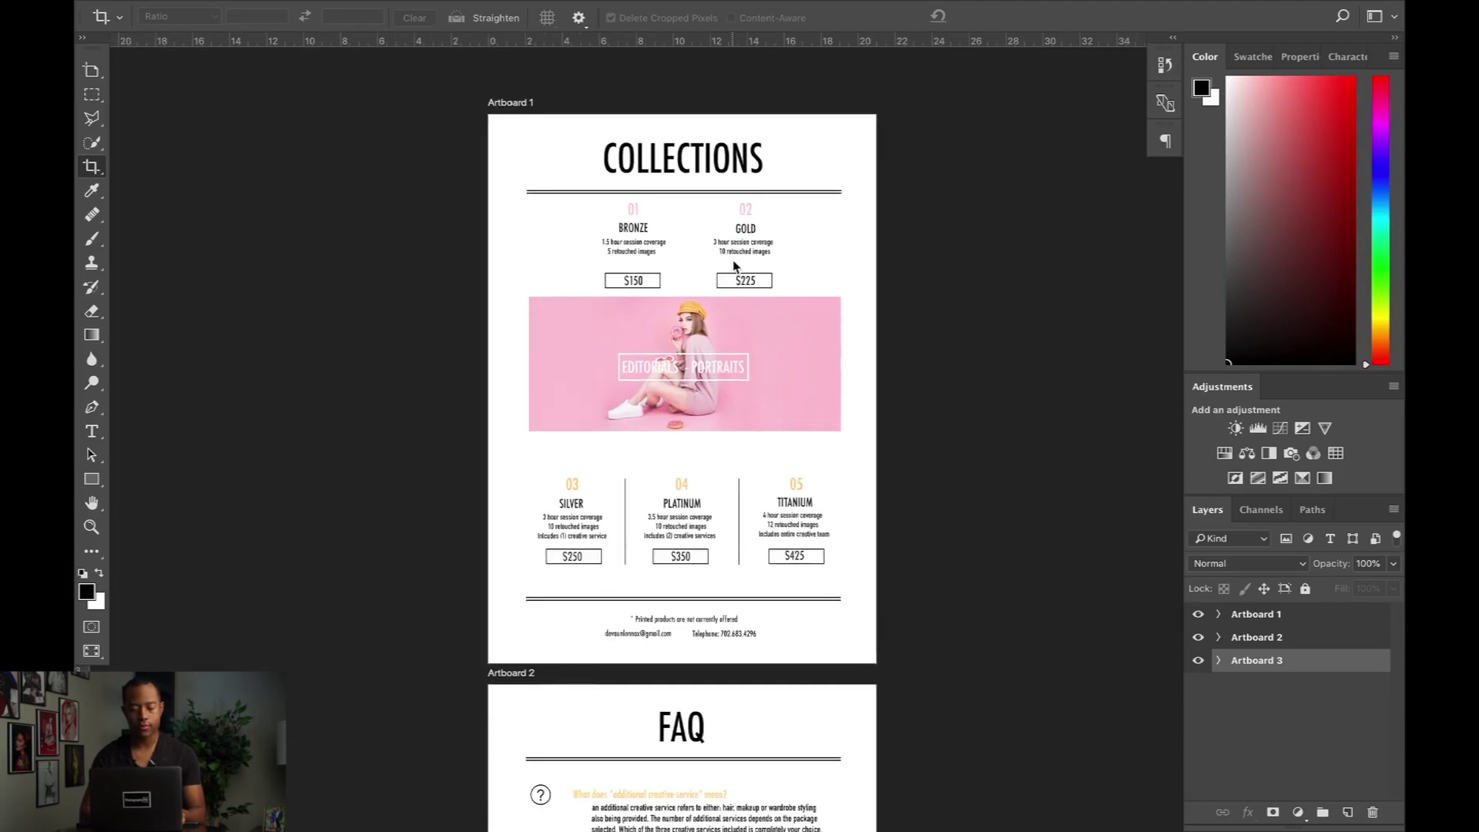
scroll(732, 265, "down", 2)
scroll(732, 266, "up", 2)
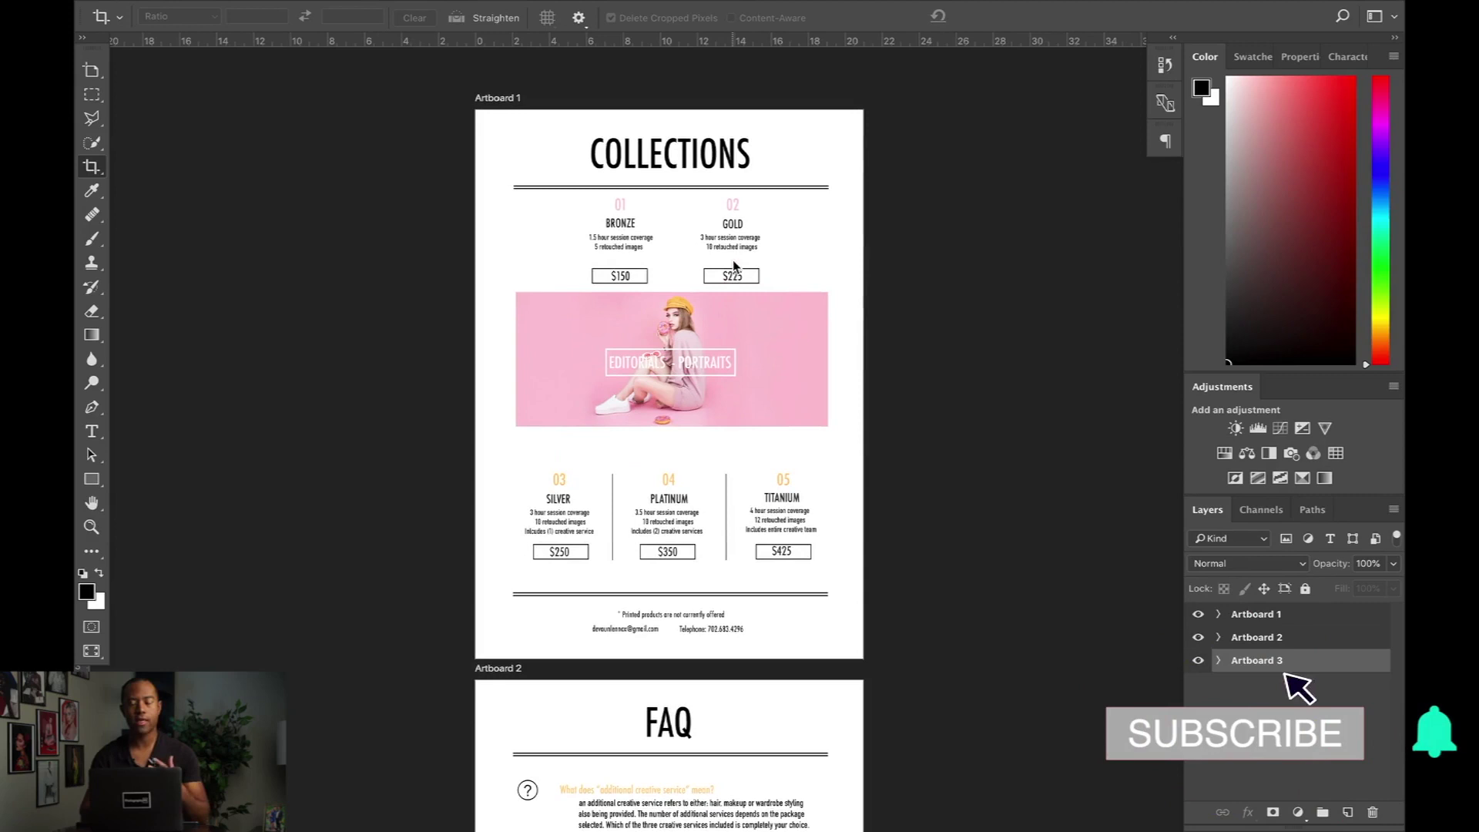
scroll(733, 266, "down", 1)
scroll(732, 266, "up", 1)
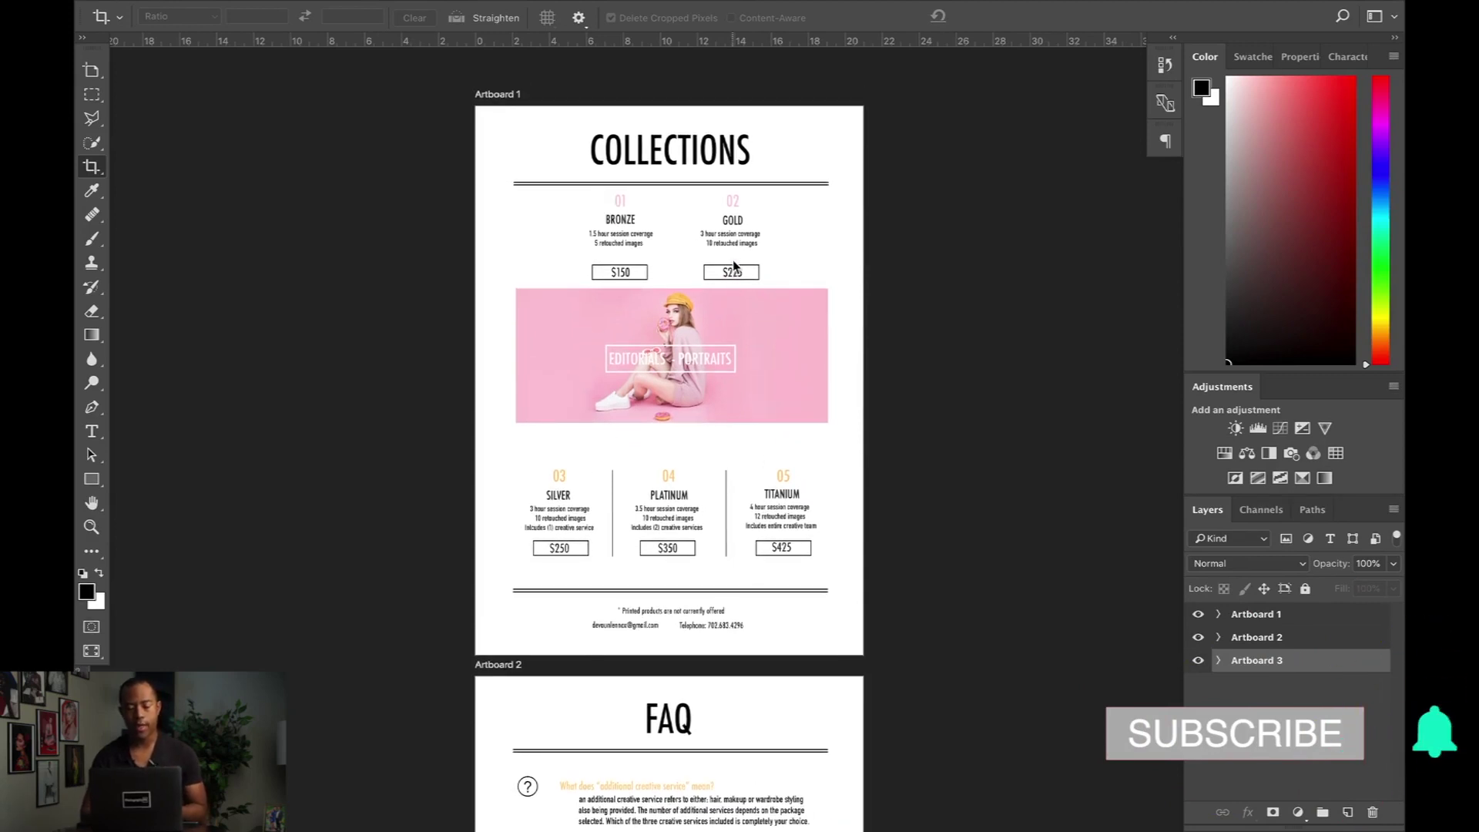
scroll(733, 266, "down", 3)
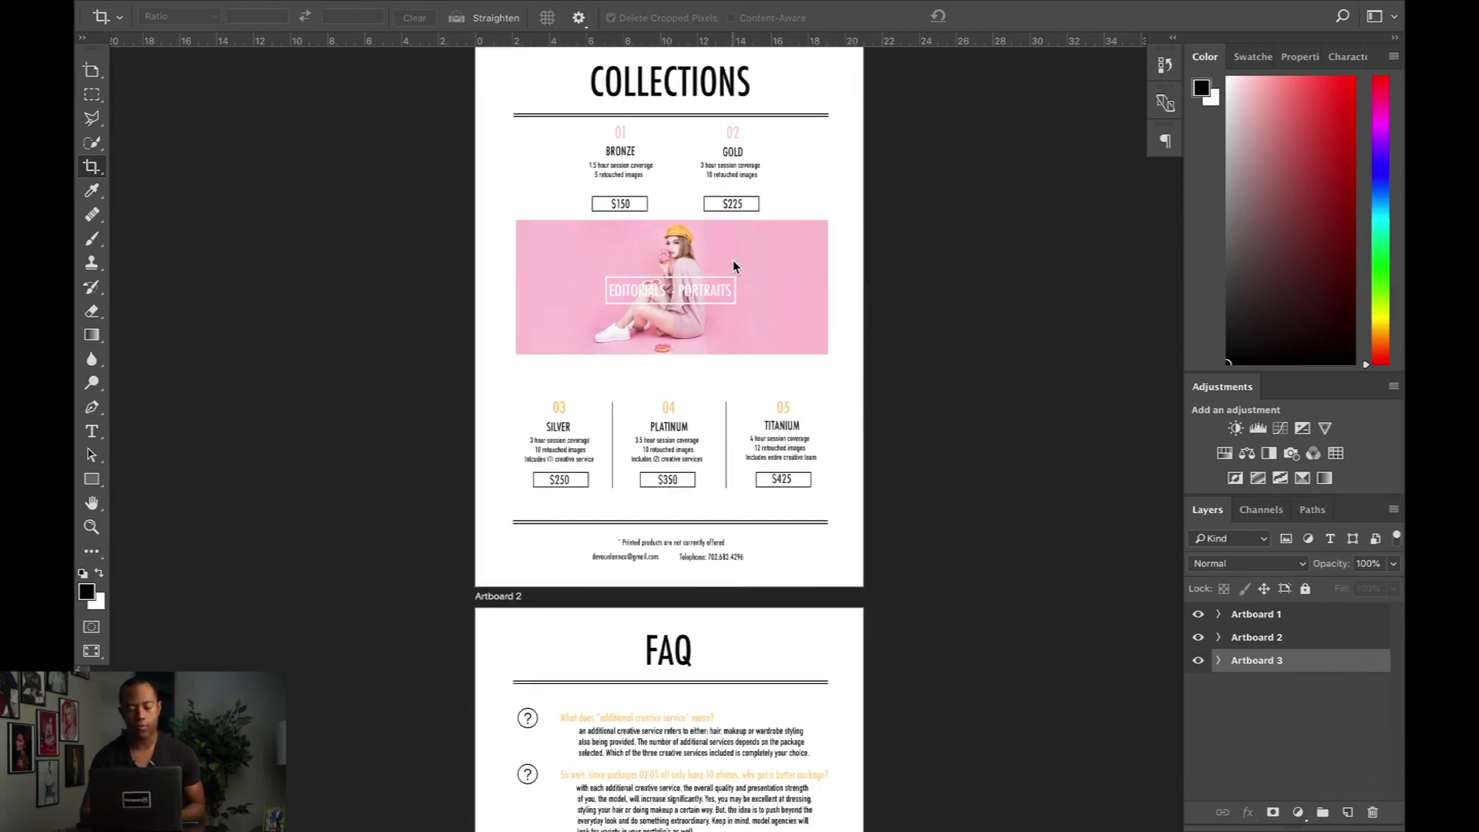
scroll(732, 266, "up", 3)
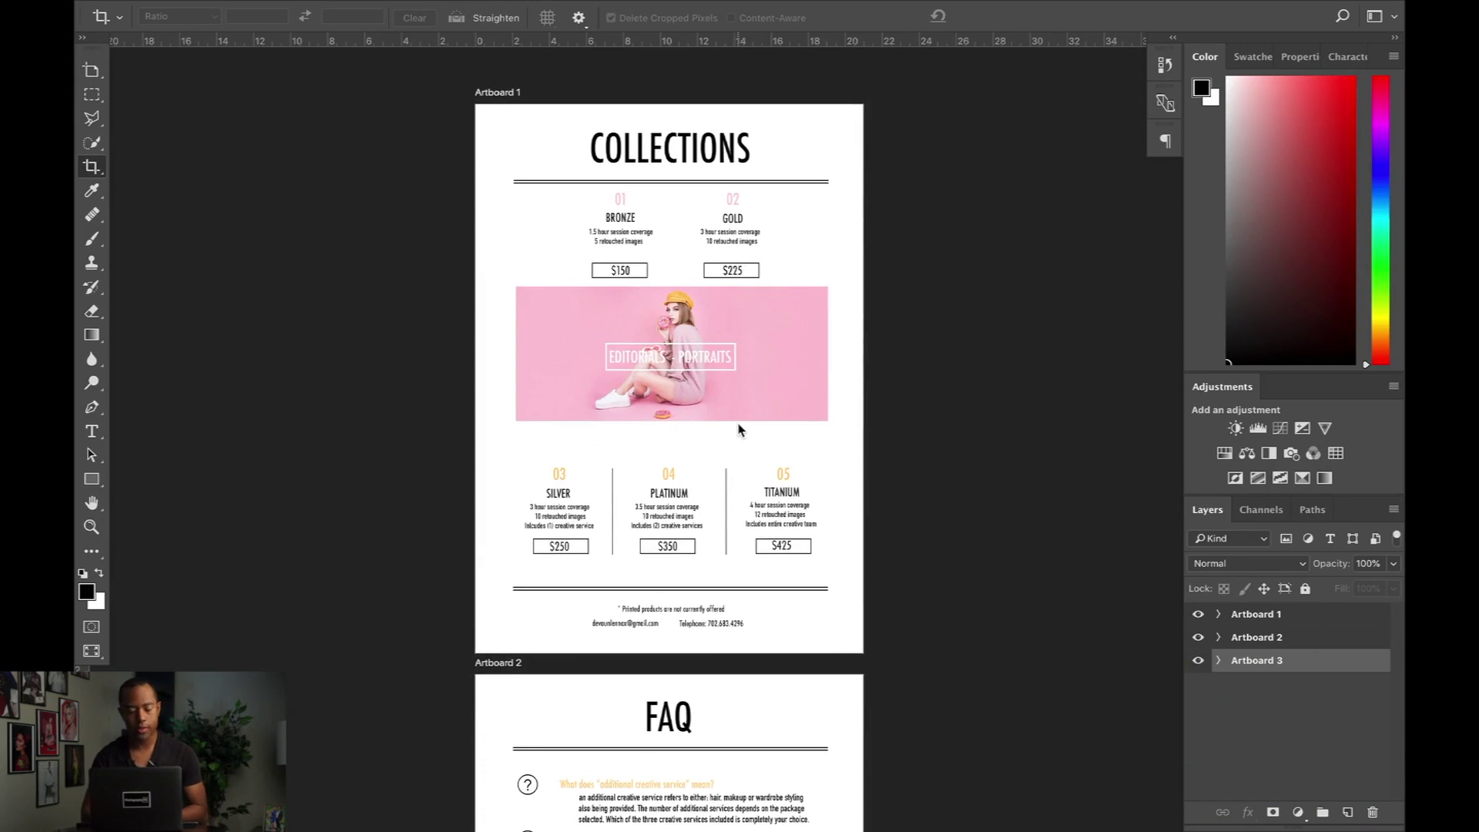
scroll(739, 426, "down", 20)
scroll(739, 429, "down", 11)
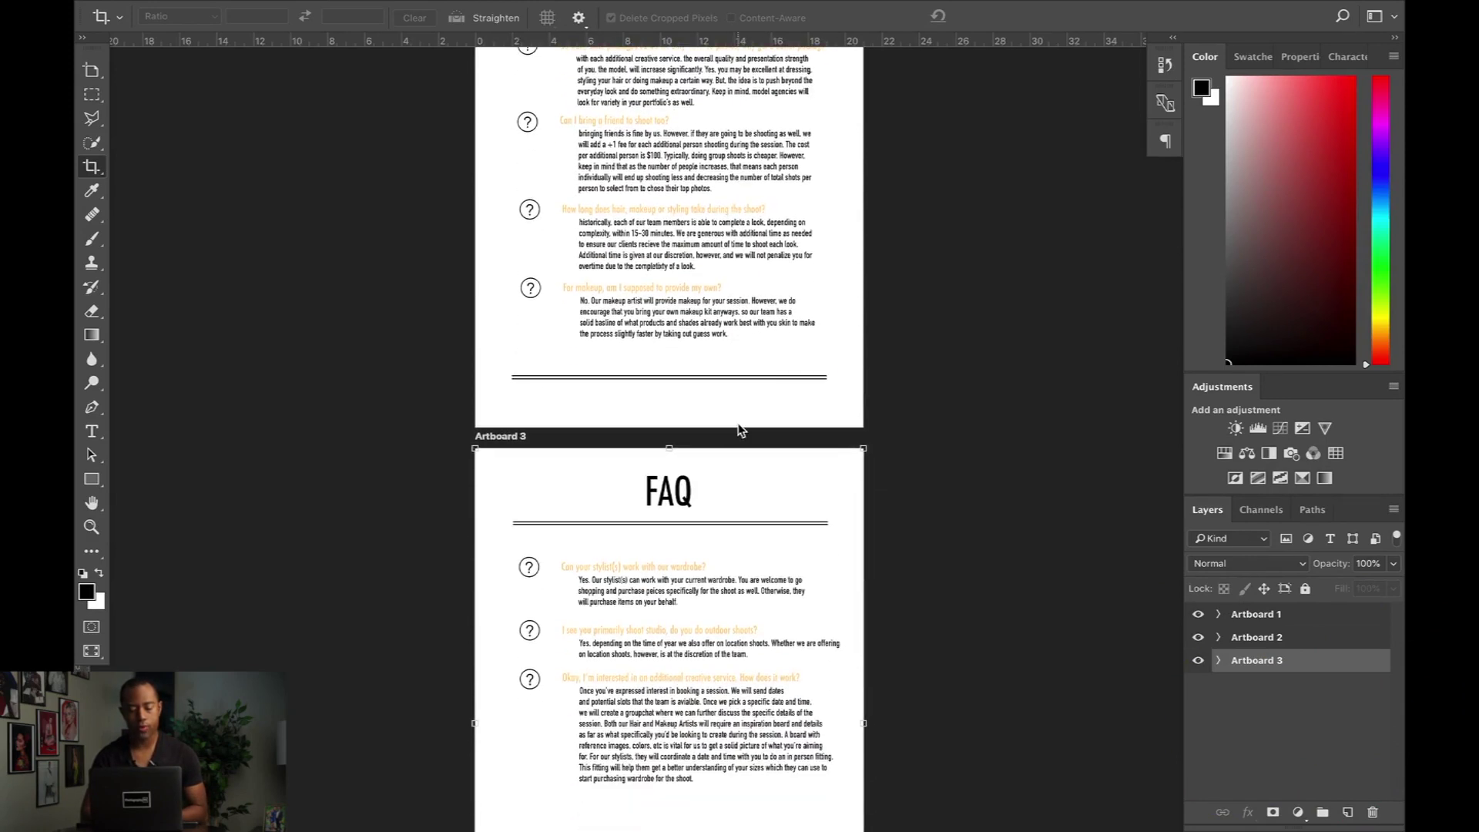
scroll(738, 430, "up", 20)
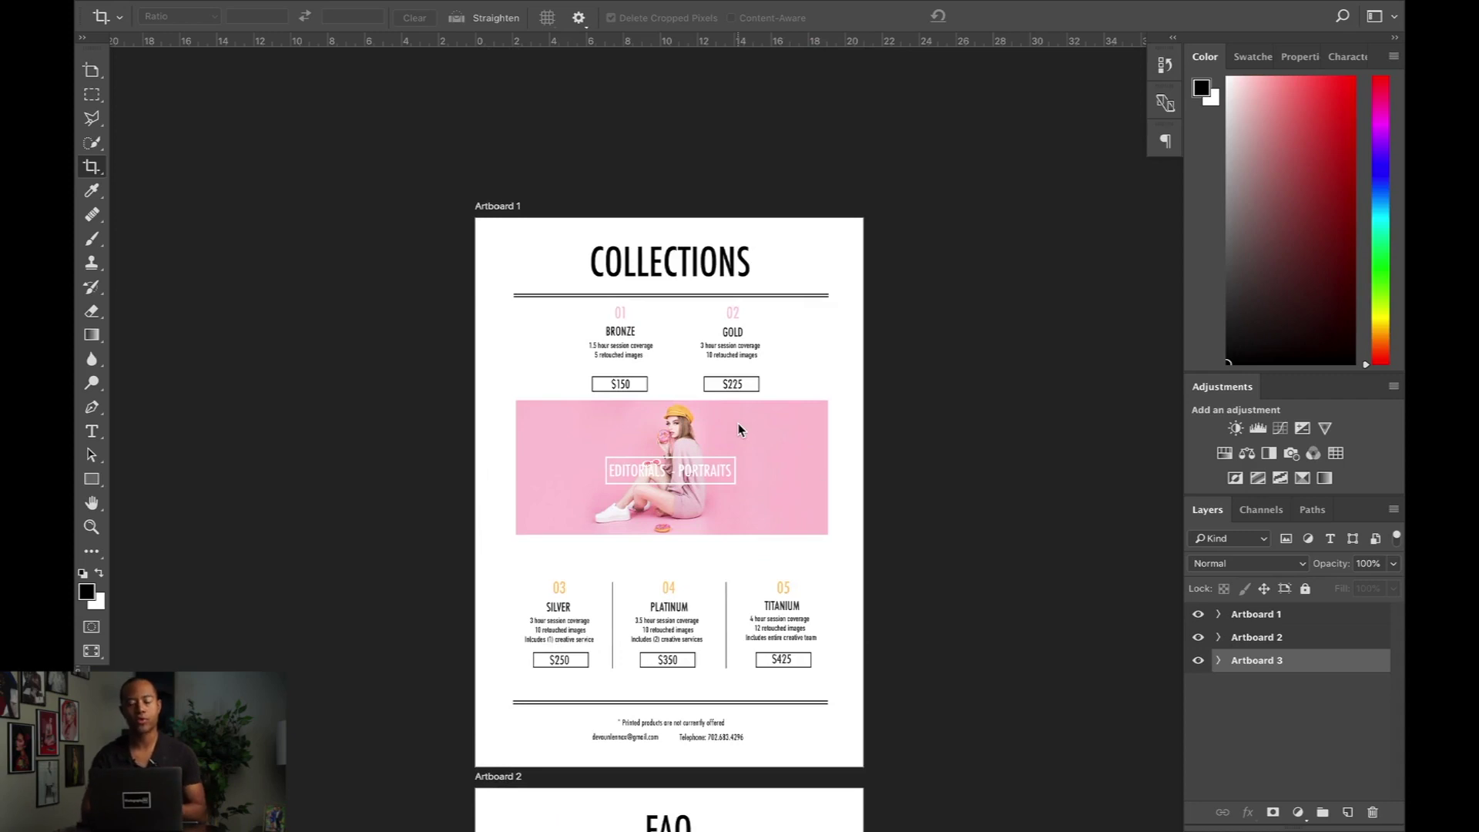
scroll(738, 430, "down", 4)
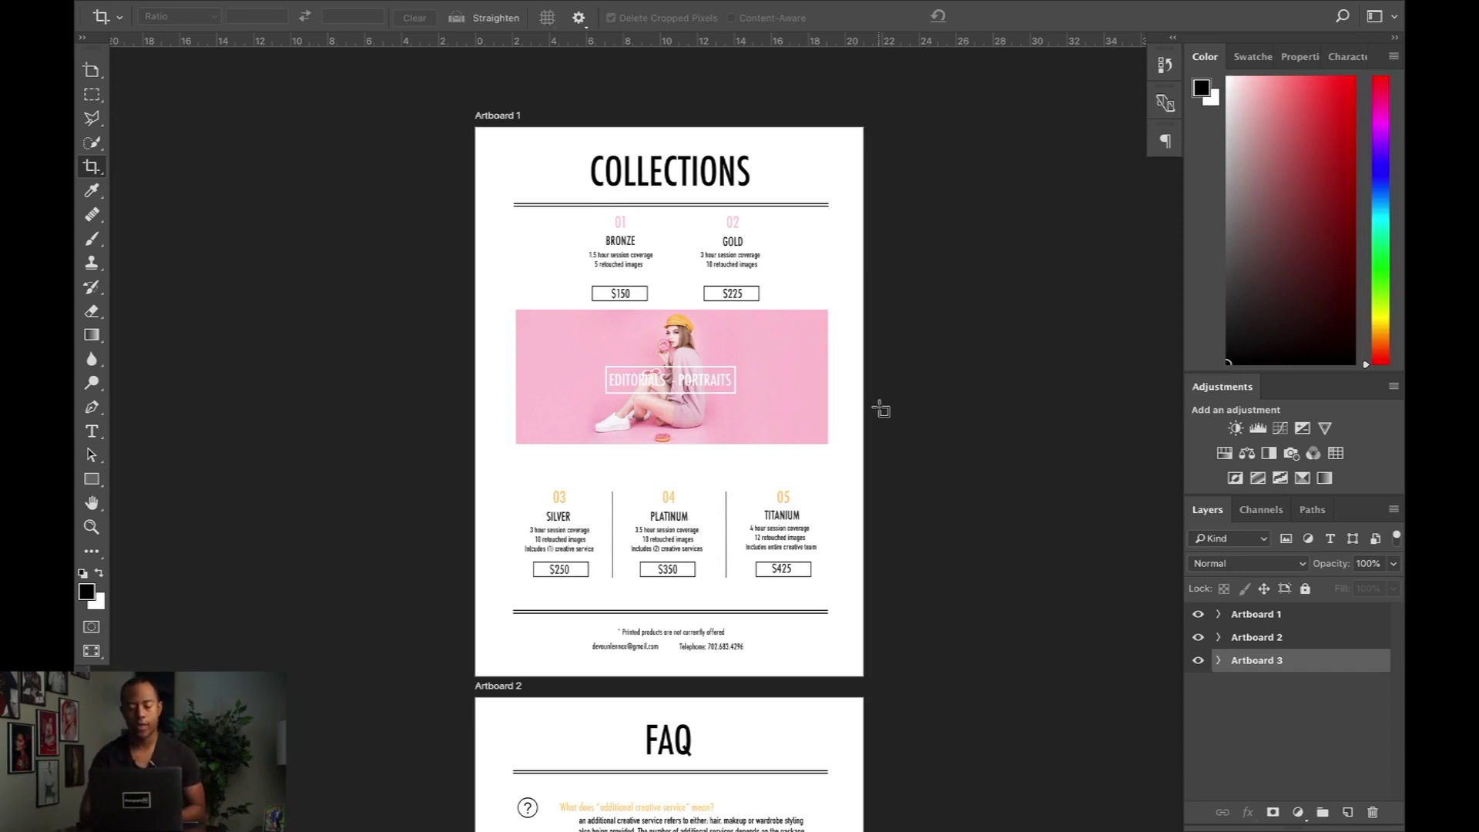
scroll(881, 409, "right", 2)
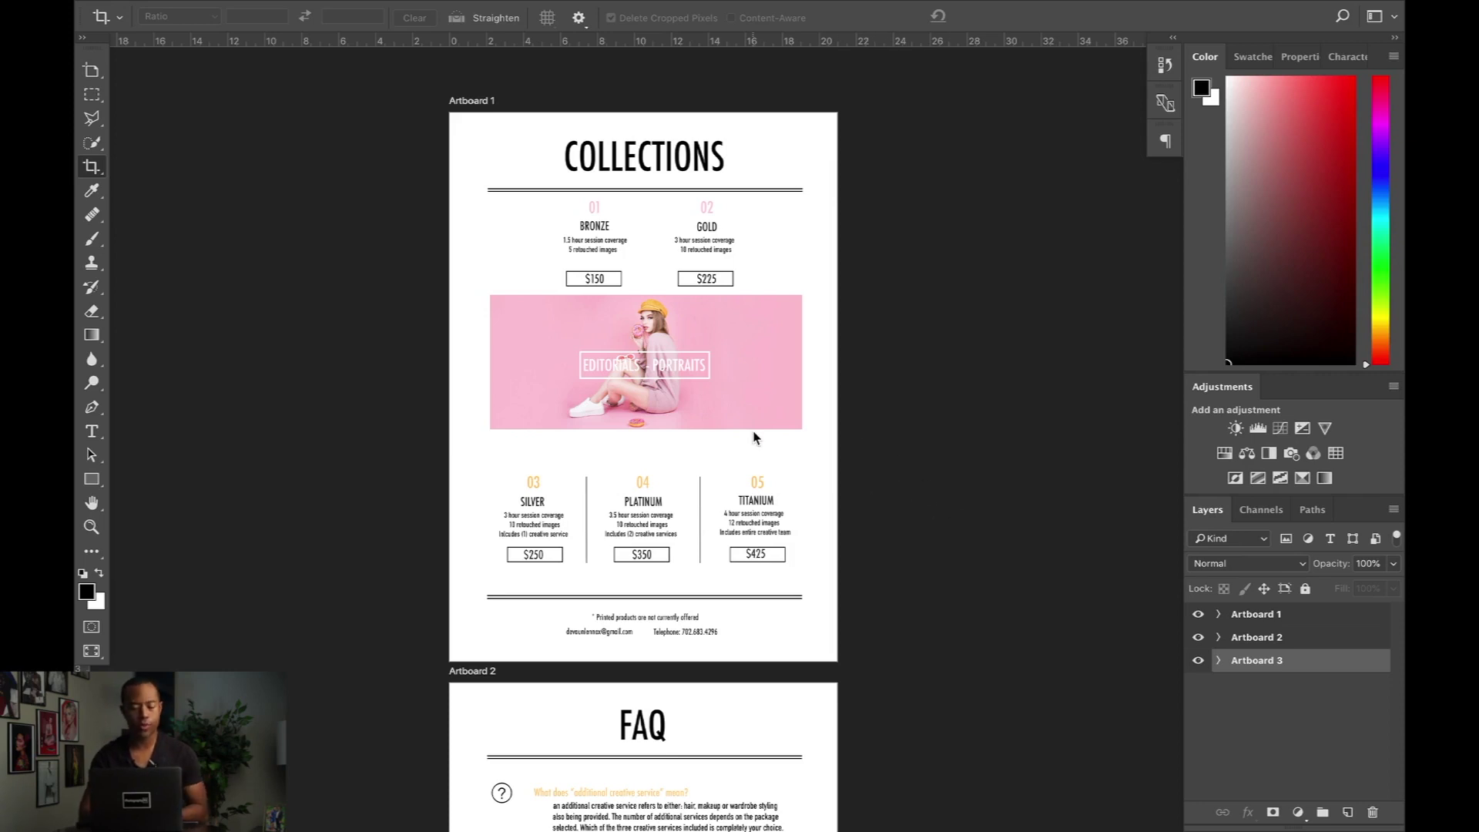
scroll(754, 436, "up", 3)
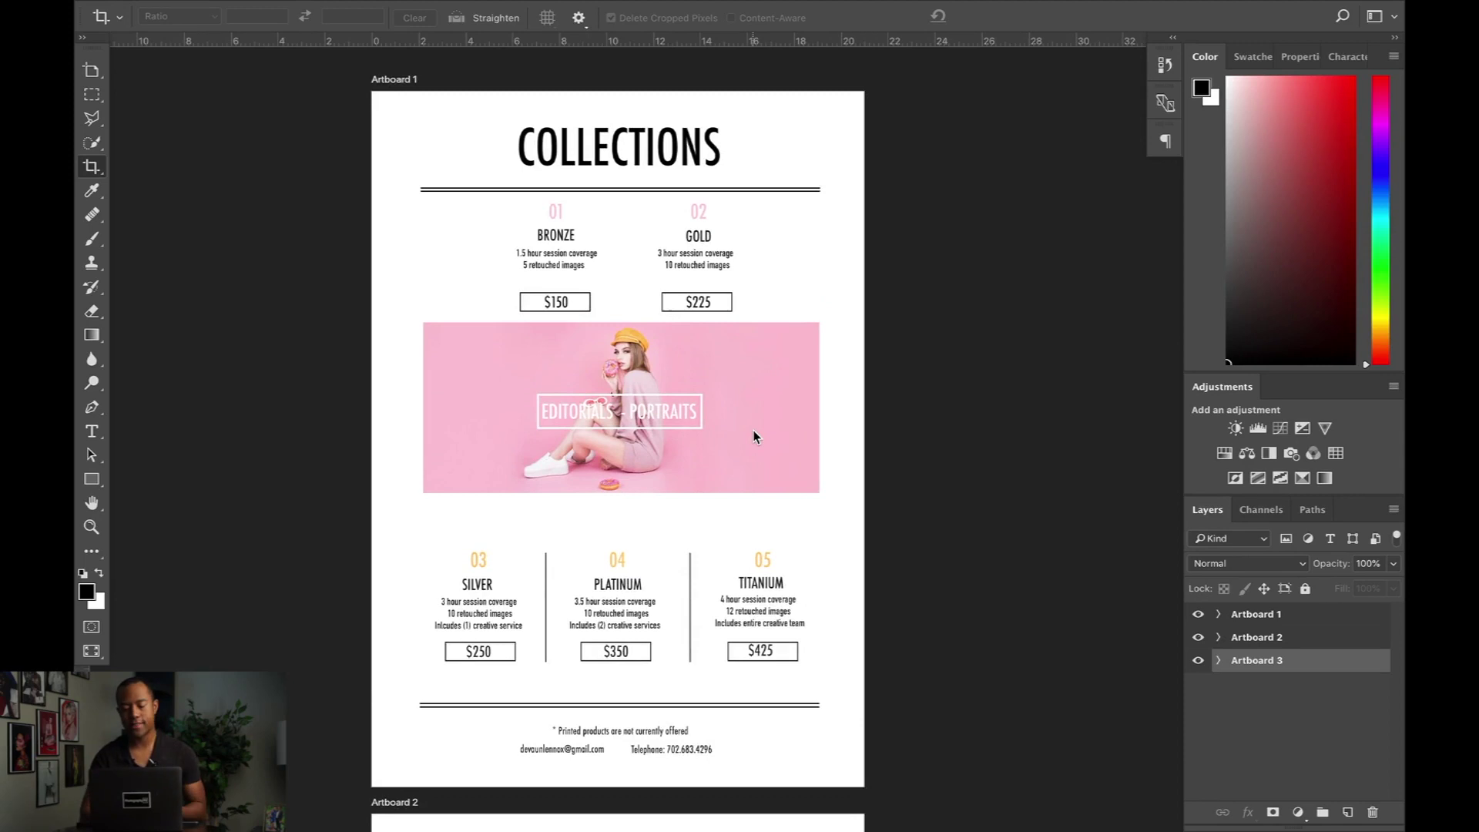
left_click(1218, 616)
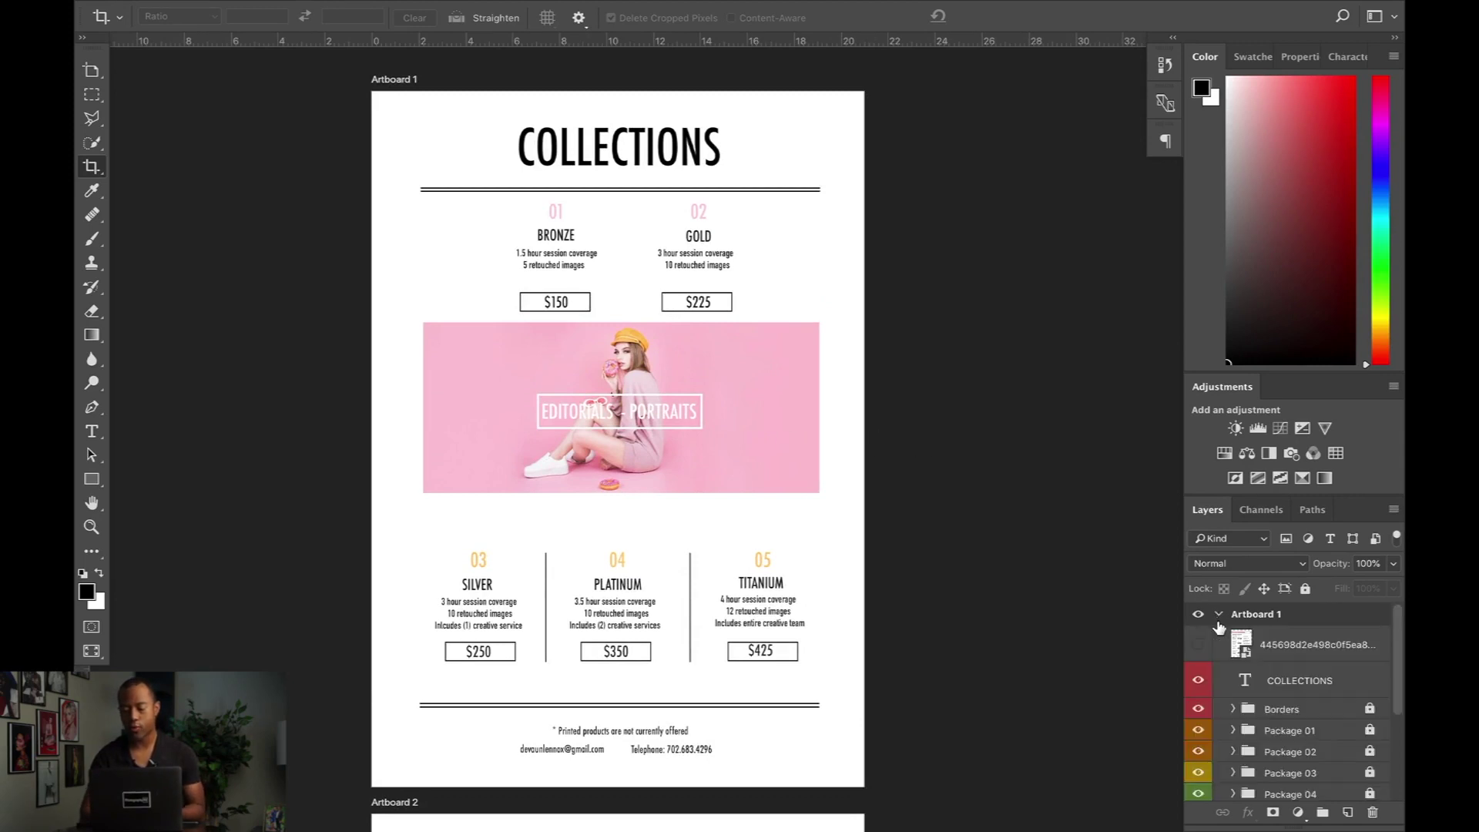
left_click(1218, 616)
left_click(1218, 643)
scroll(1218, 649, "down", 1)
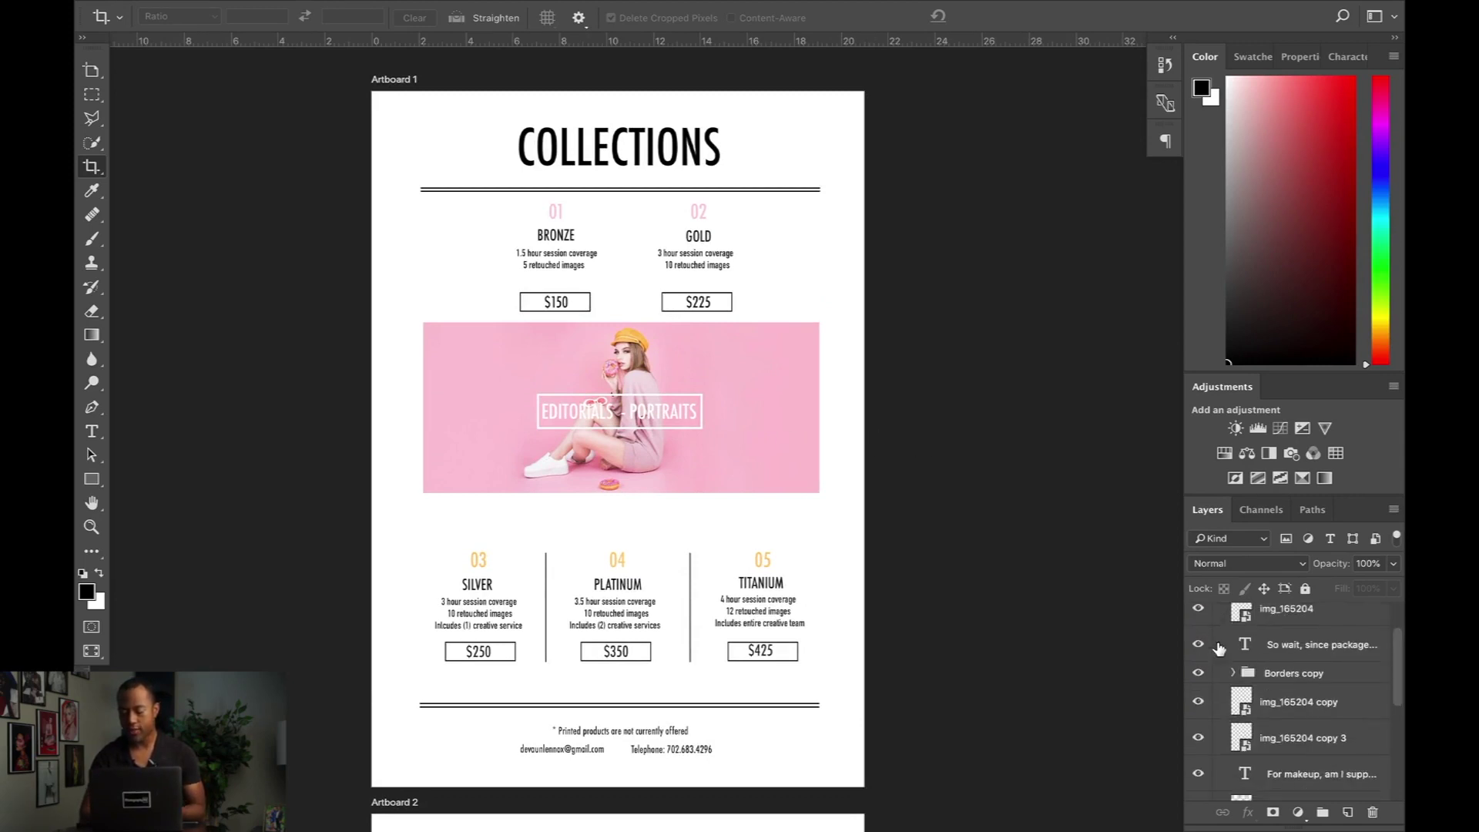
scroll(1218, 649, "up", 1)
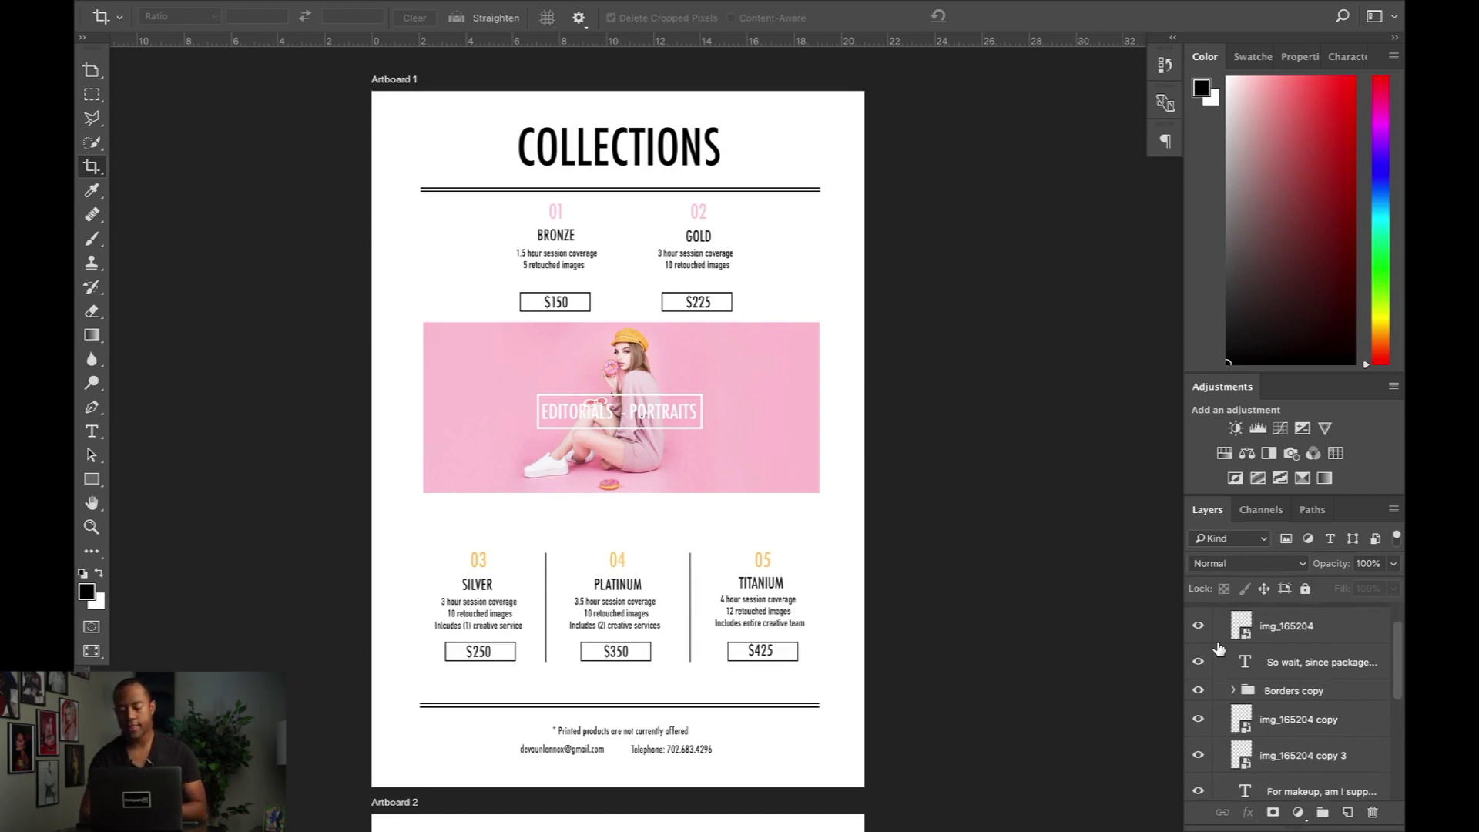
scroll(1219, 649, "up", 2)
scroll(1226, 693, "down", 3)
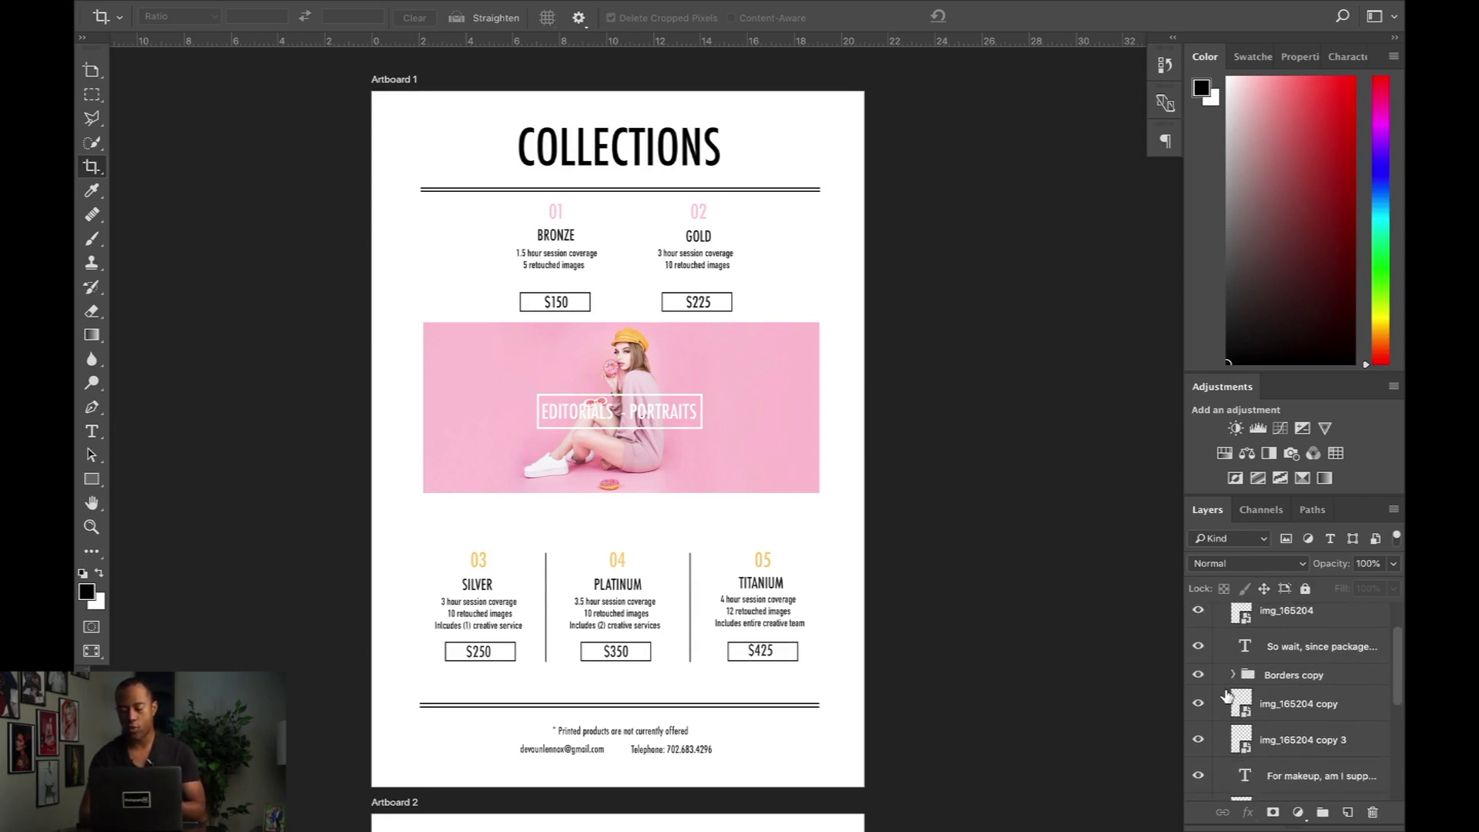
scroll(1226, 696, "down", 8)
scroll(1224, 678, "up", 11)
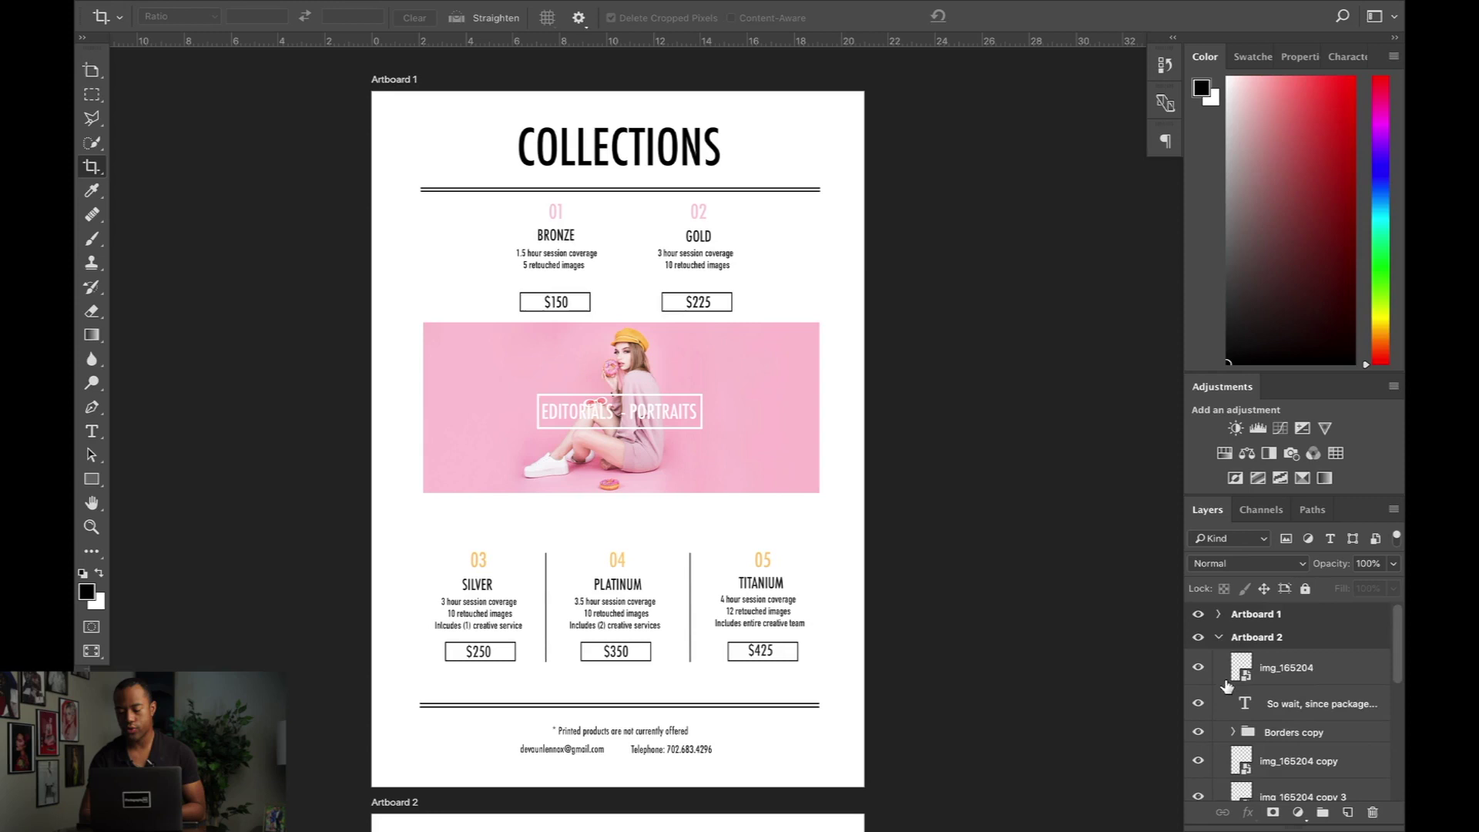
left_click(1219, 638)
left_click(1219, 661)
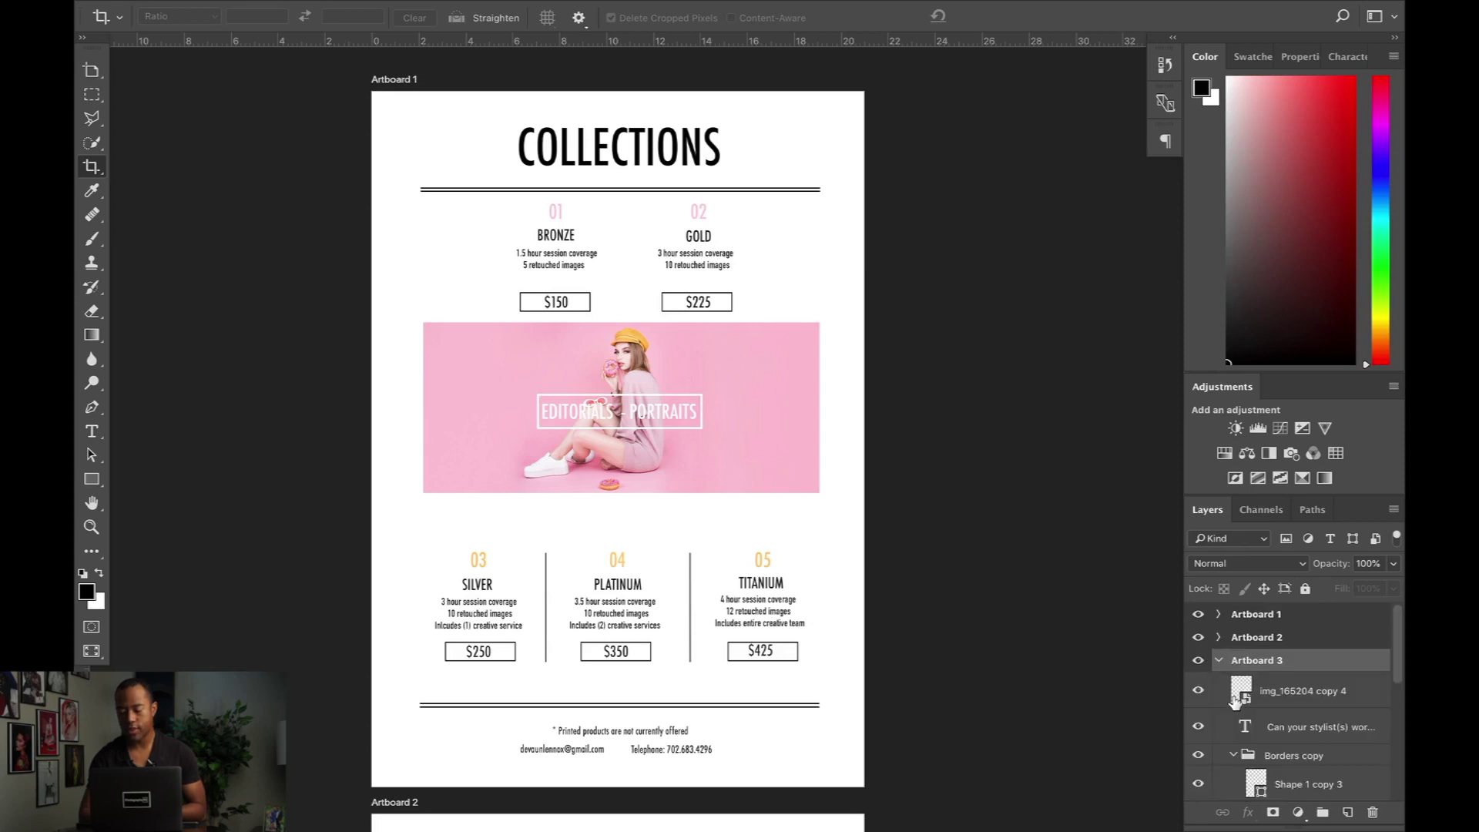
scroll(1235, 701, "down", 3)
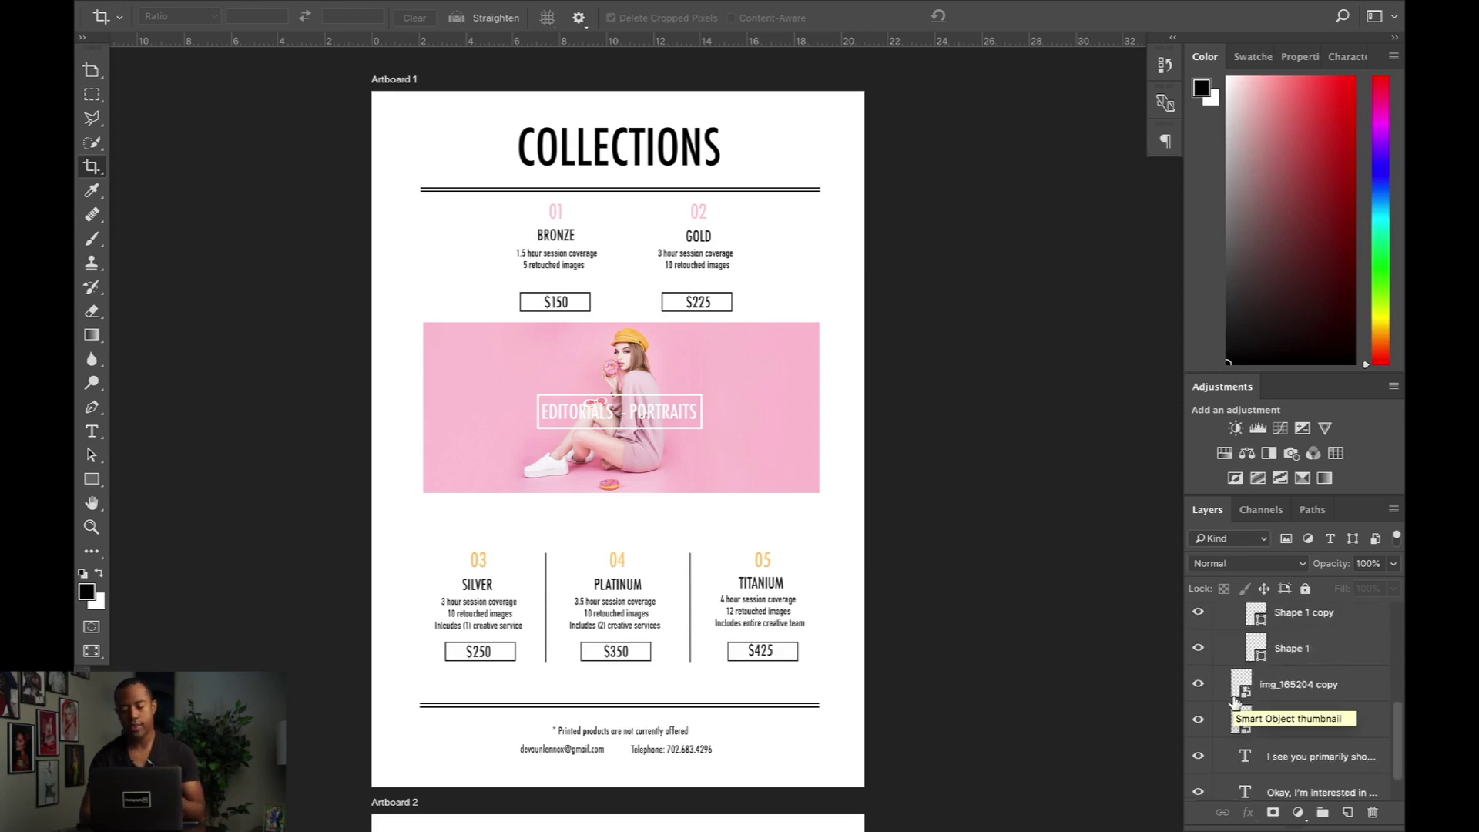
scroll(1233, 697, "up", 3)
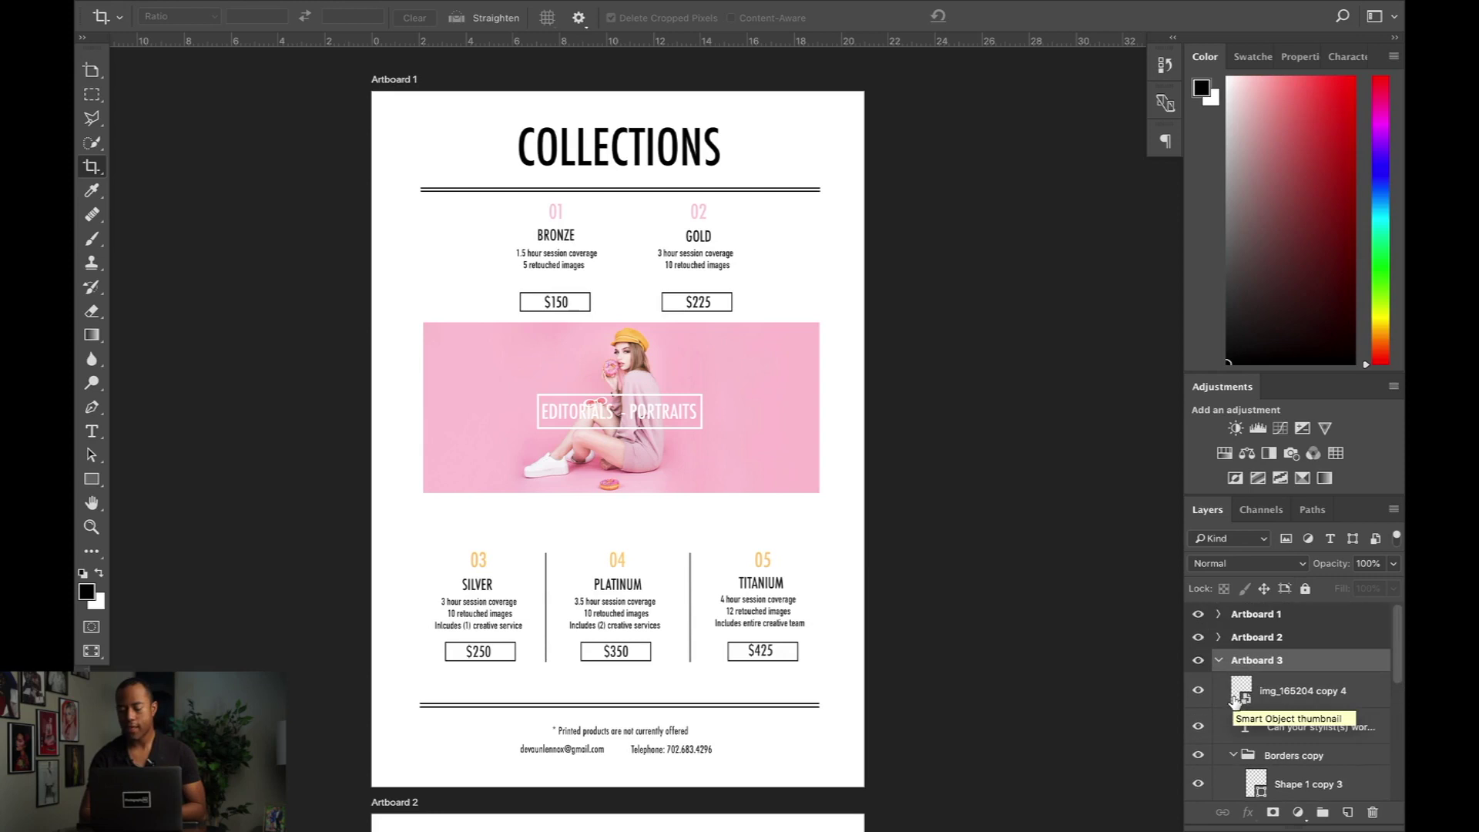
left_click(1218, 660)
left_click(1223, 621)
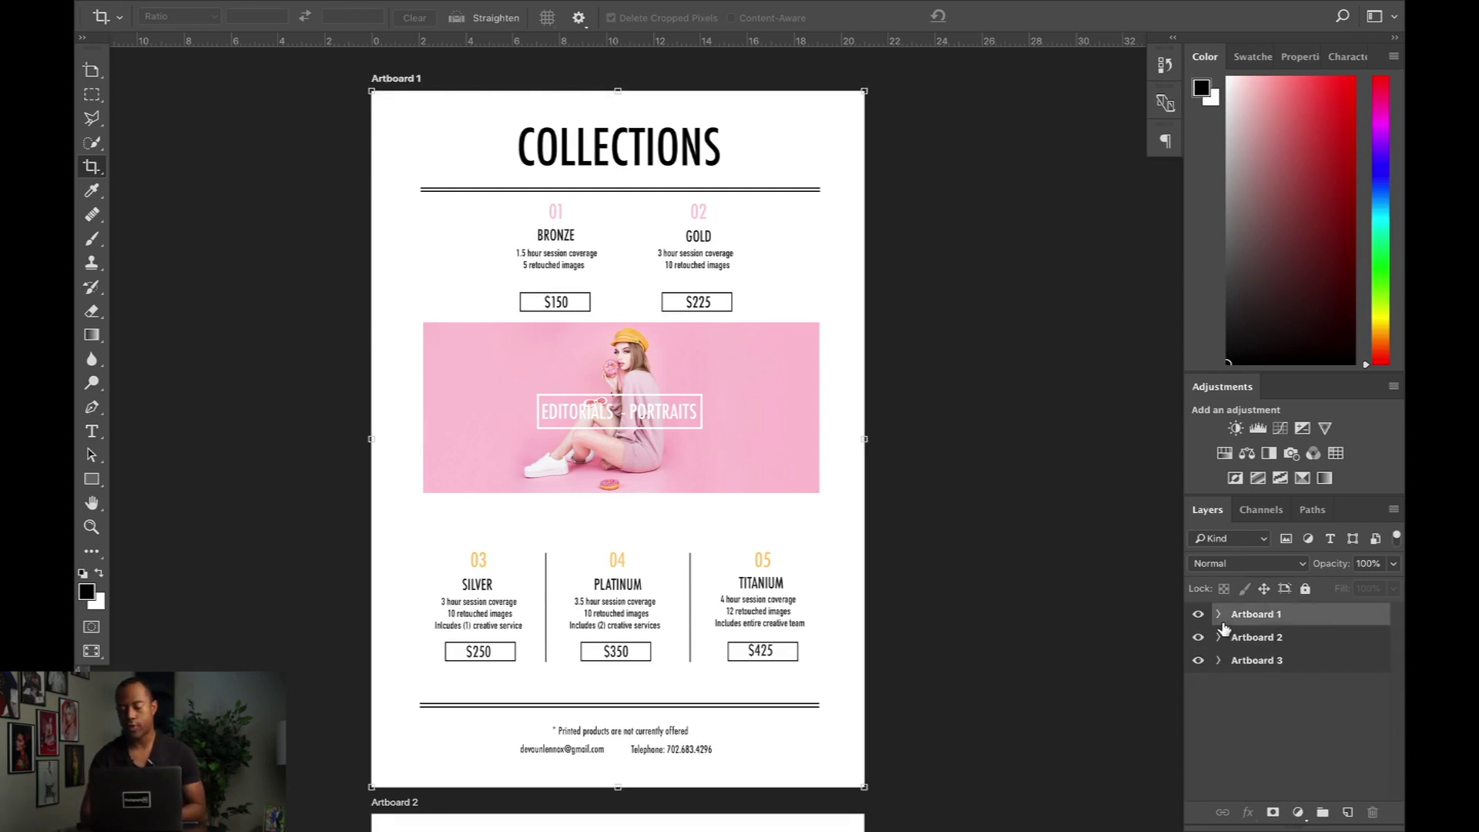
Expand Artboard 1 in the Layers panel to reveal its heading, Borders and Package groups.
left_click(1218, 614)
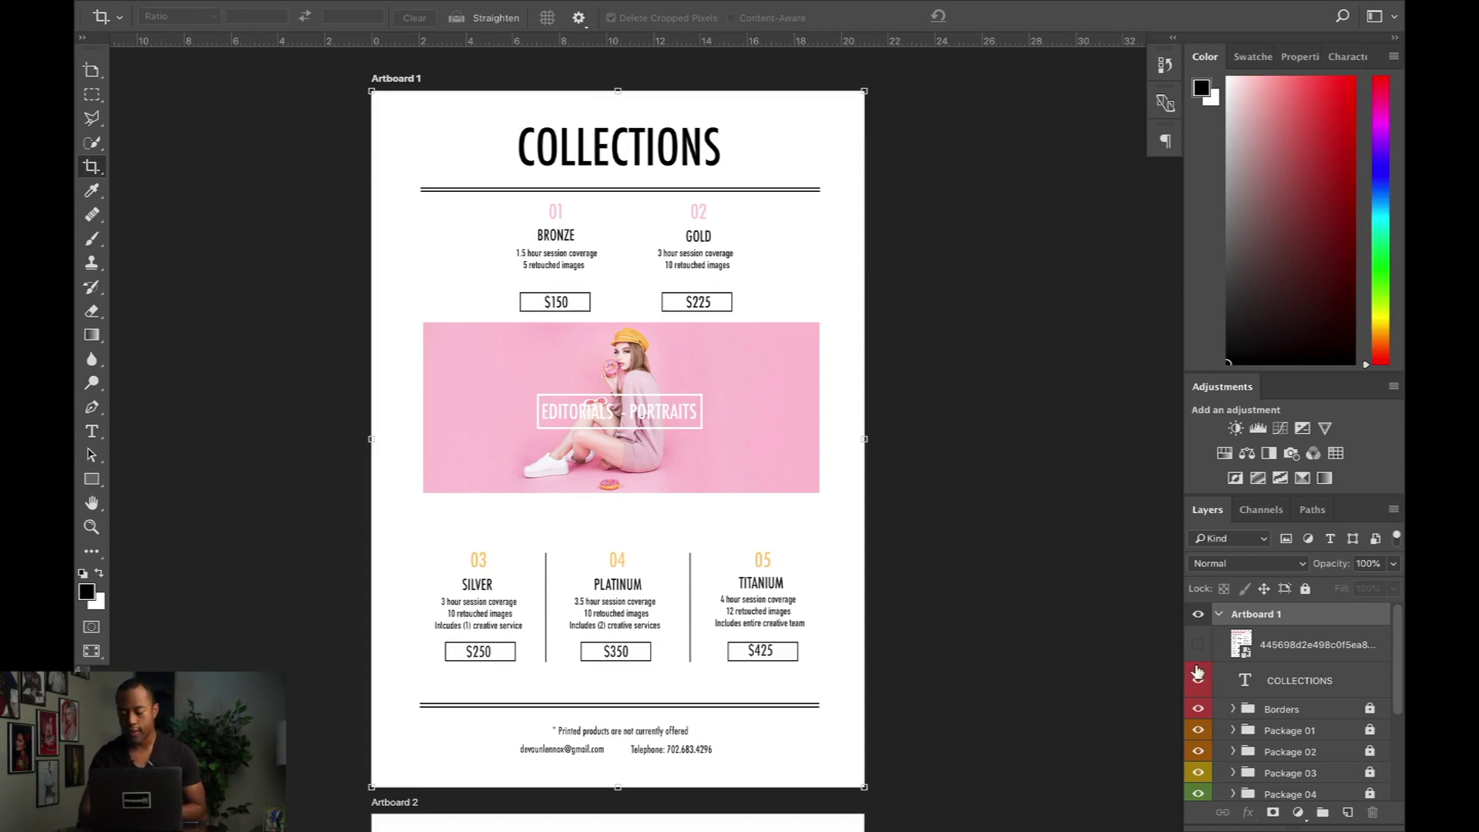
scroll(859, 381, "up", 3)
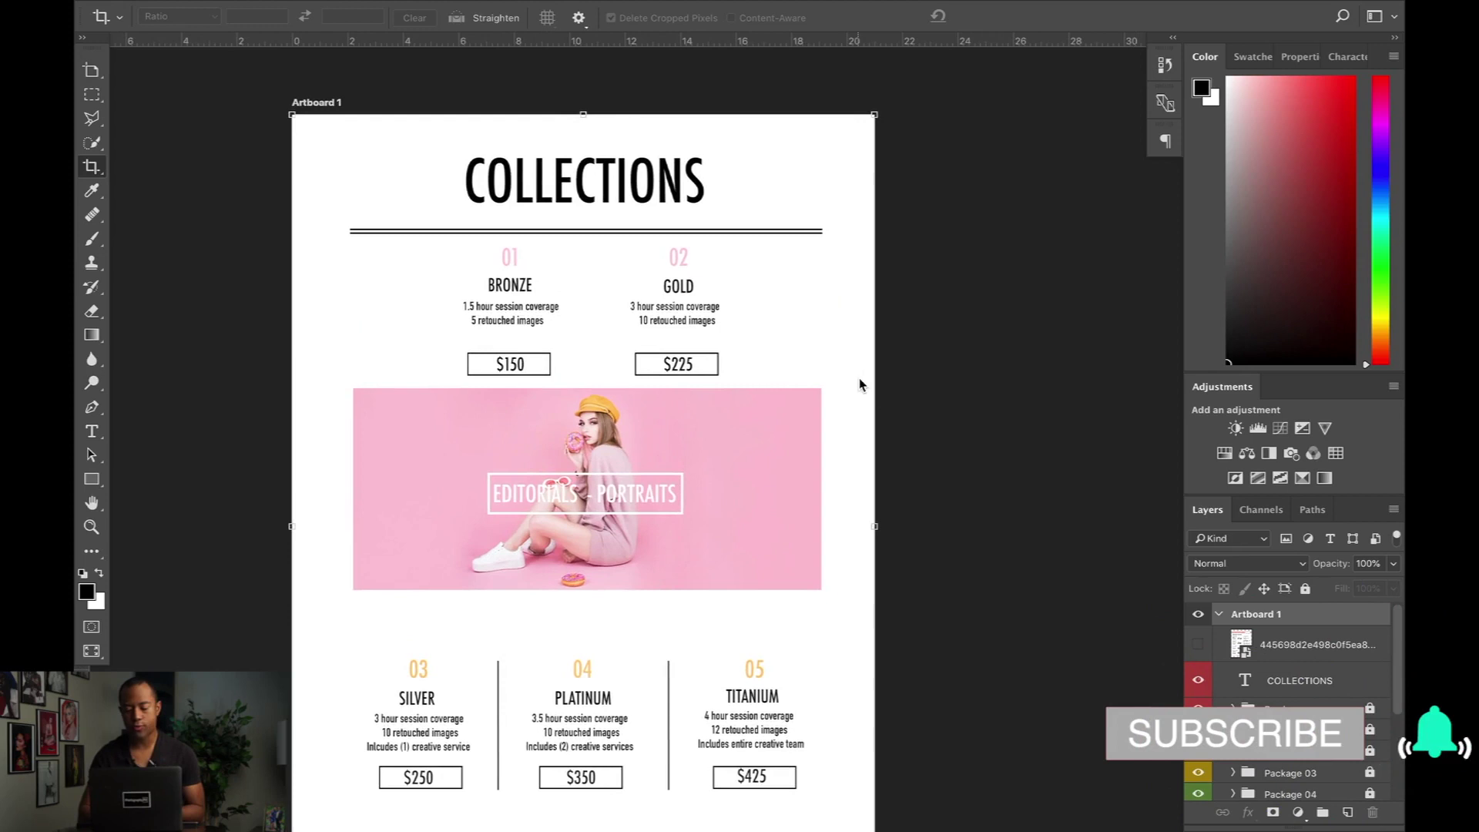
scroll(894, 611, "down", 1)
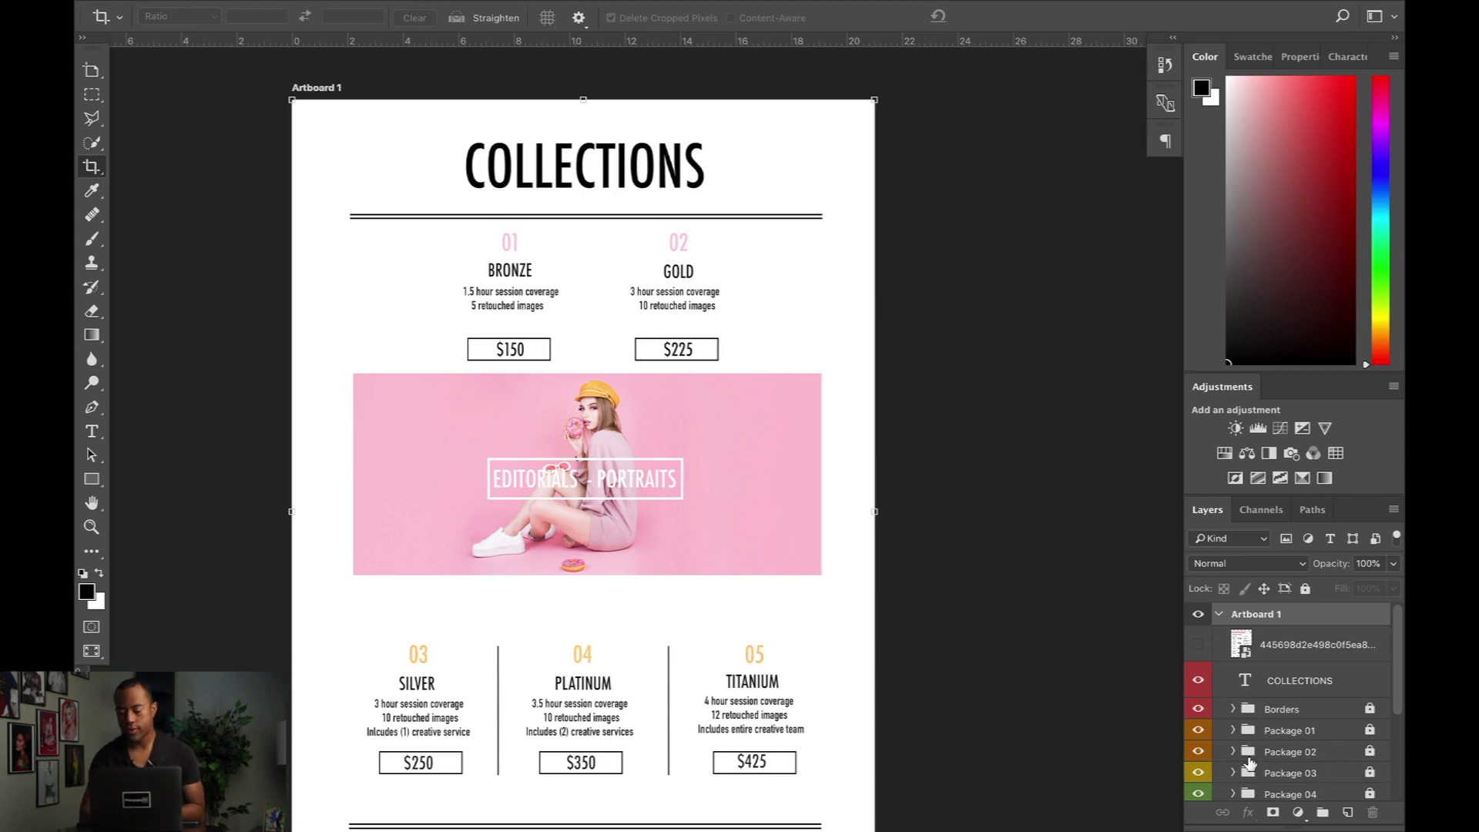
left_click(1199, 709)
left_click(1198, 709)
left_click(1199, 708)
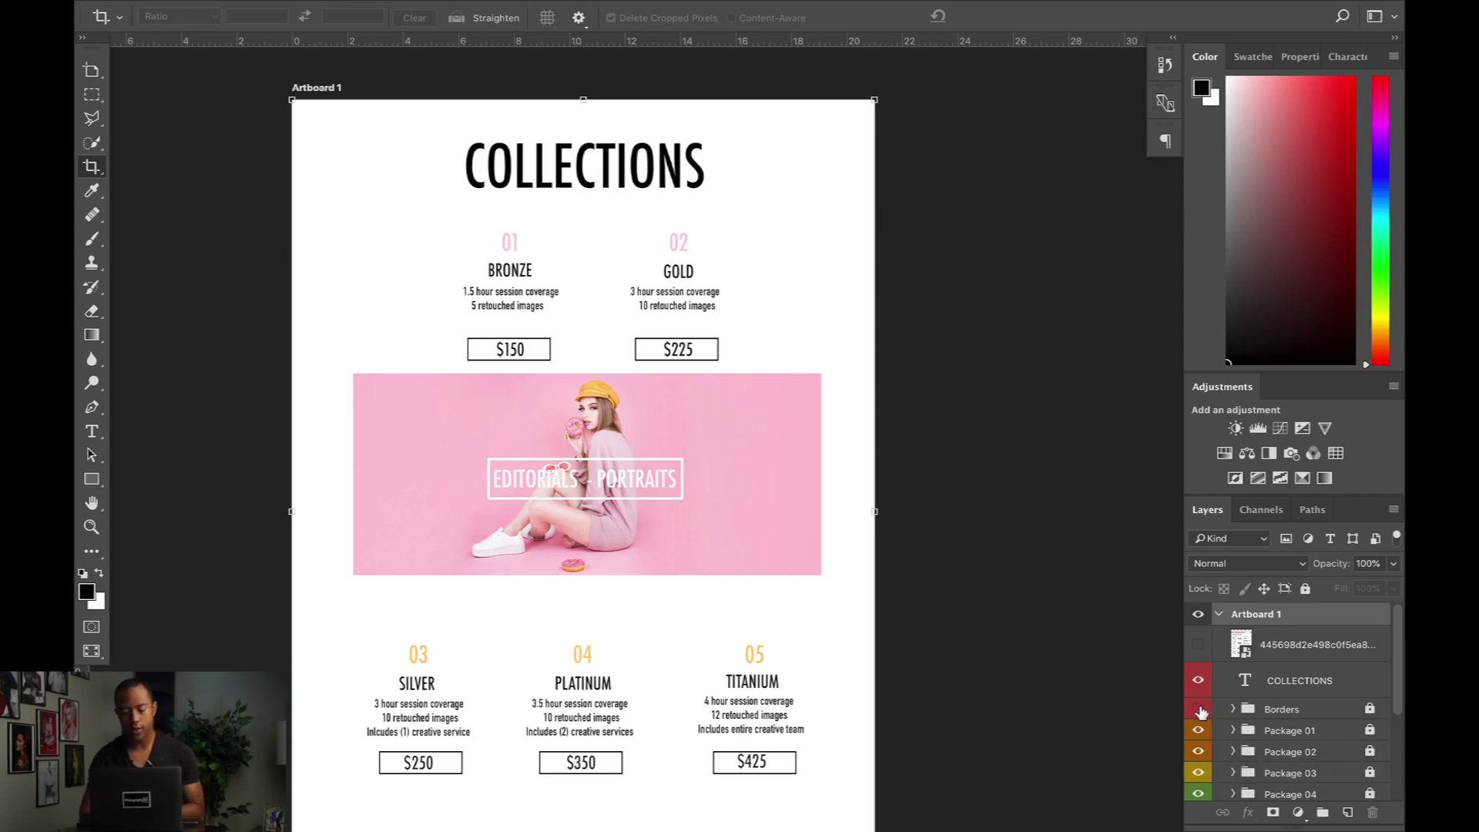
left_click(1198, 708)
scroll(942, 697, "down", 2)
scroll(941, 696, "down", 2)
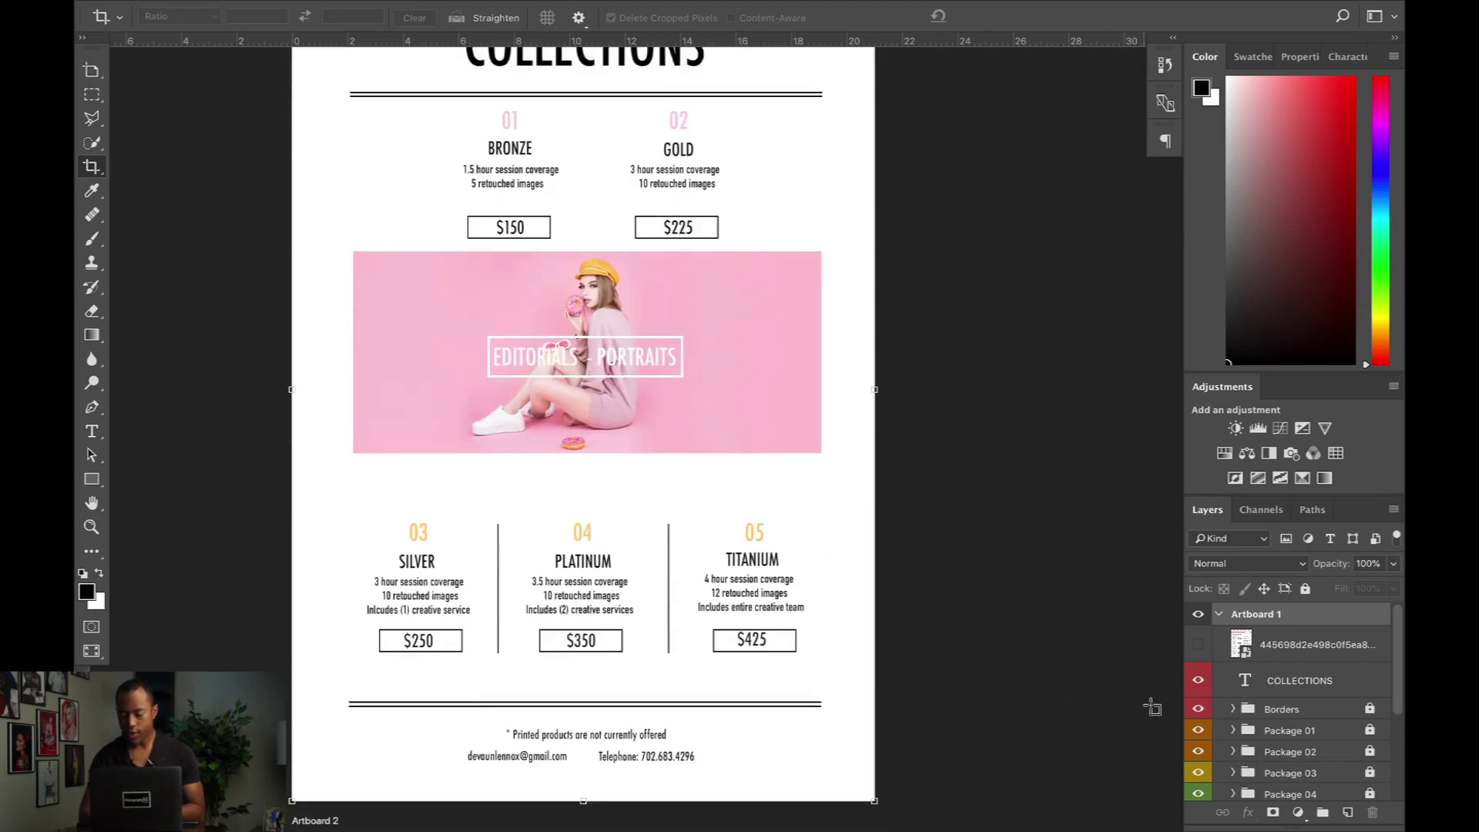
left_click(1198, 732)
left_click(1198, 731)
left_click(1196, 751)
left_click(1196, 751)
left_click(1197, 773)
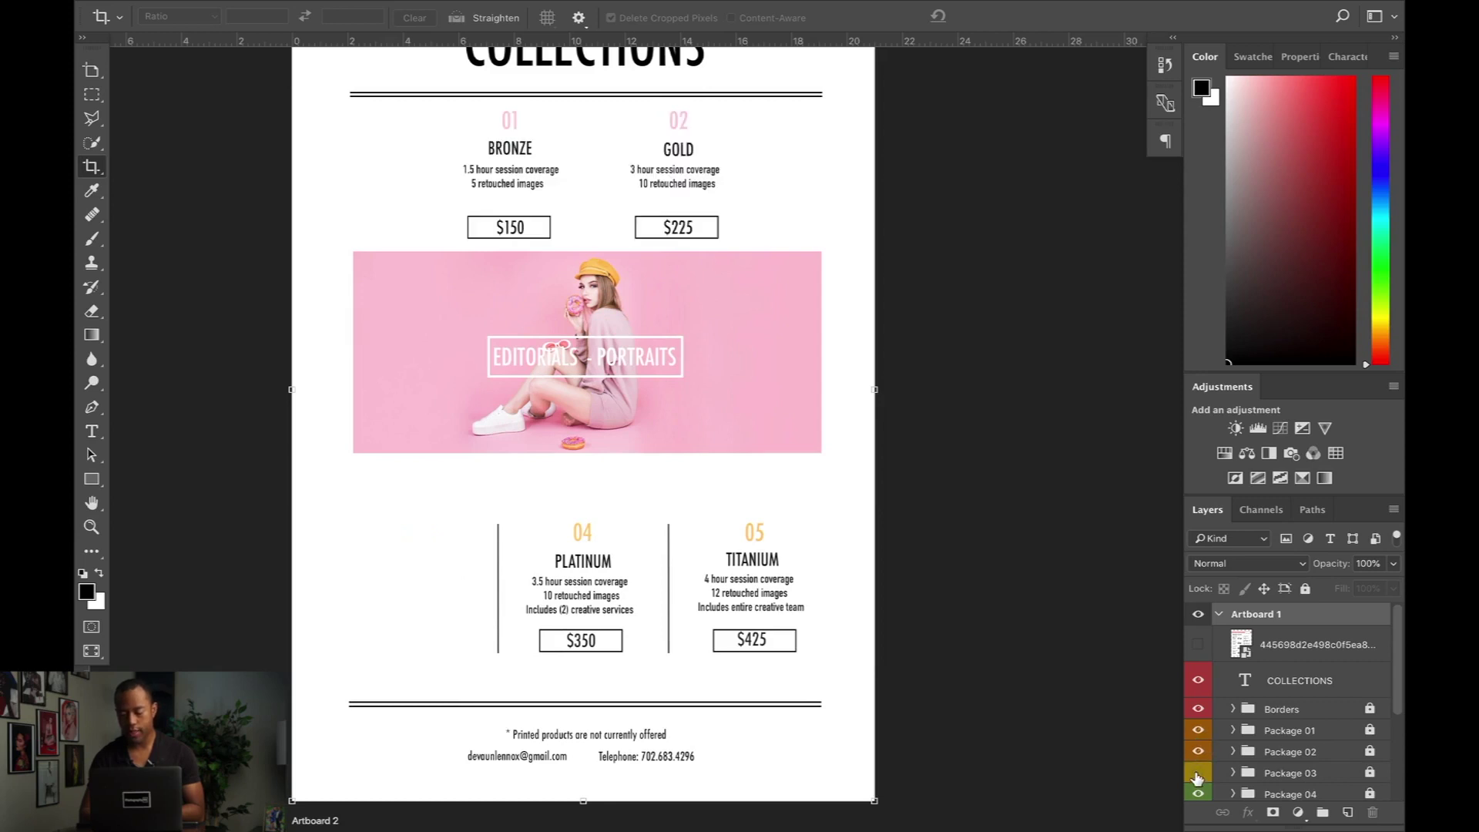
left_click(1198, 772)
left_click(1195, 797)
scroll(1196, 801, "down", 2)
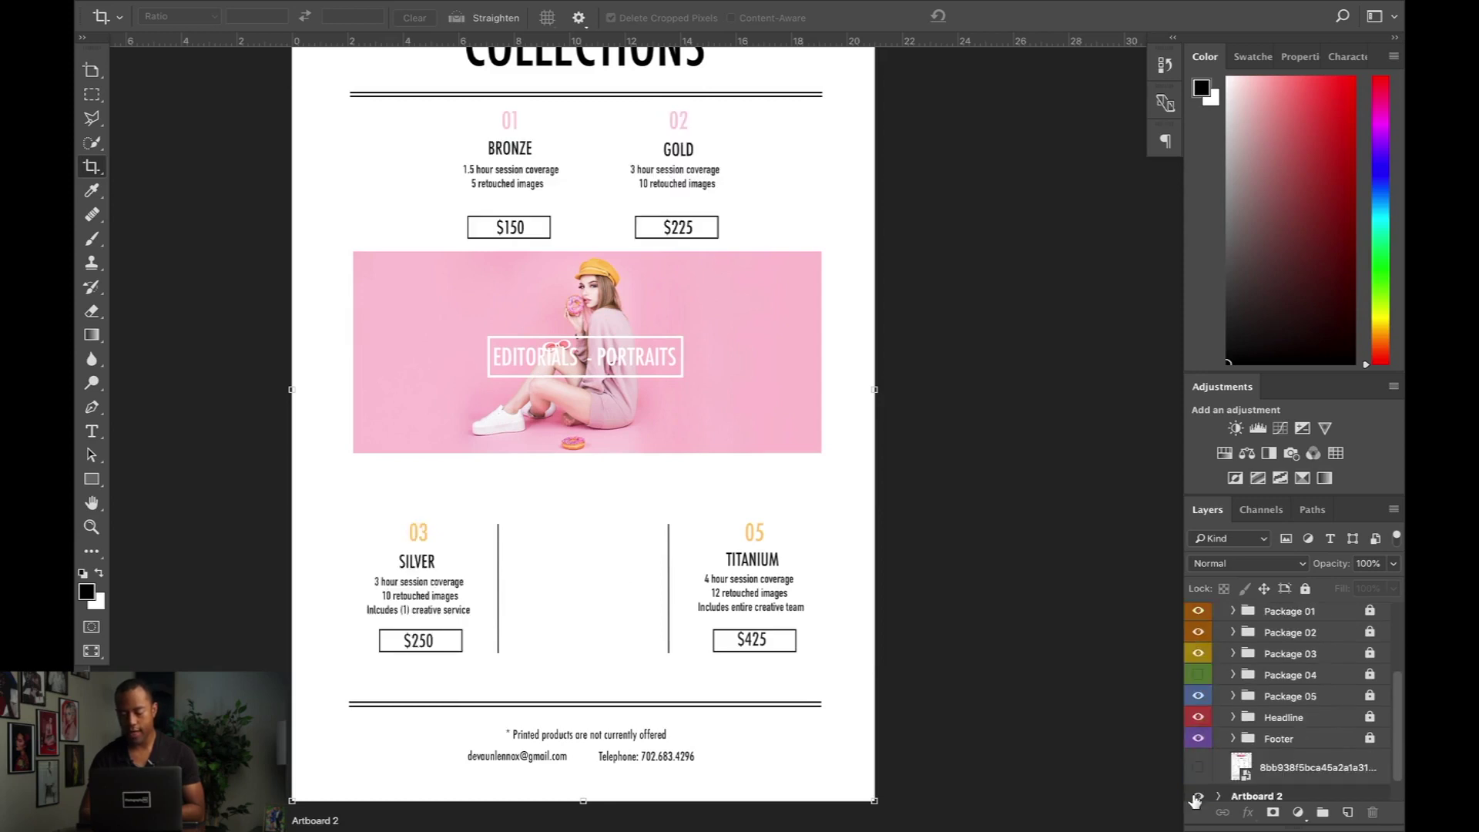
left_click(1198, 675)
left_click(1198, 696)
left_click(1199, 697)
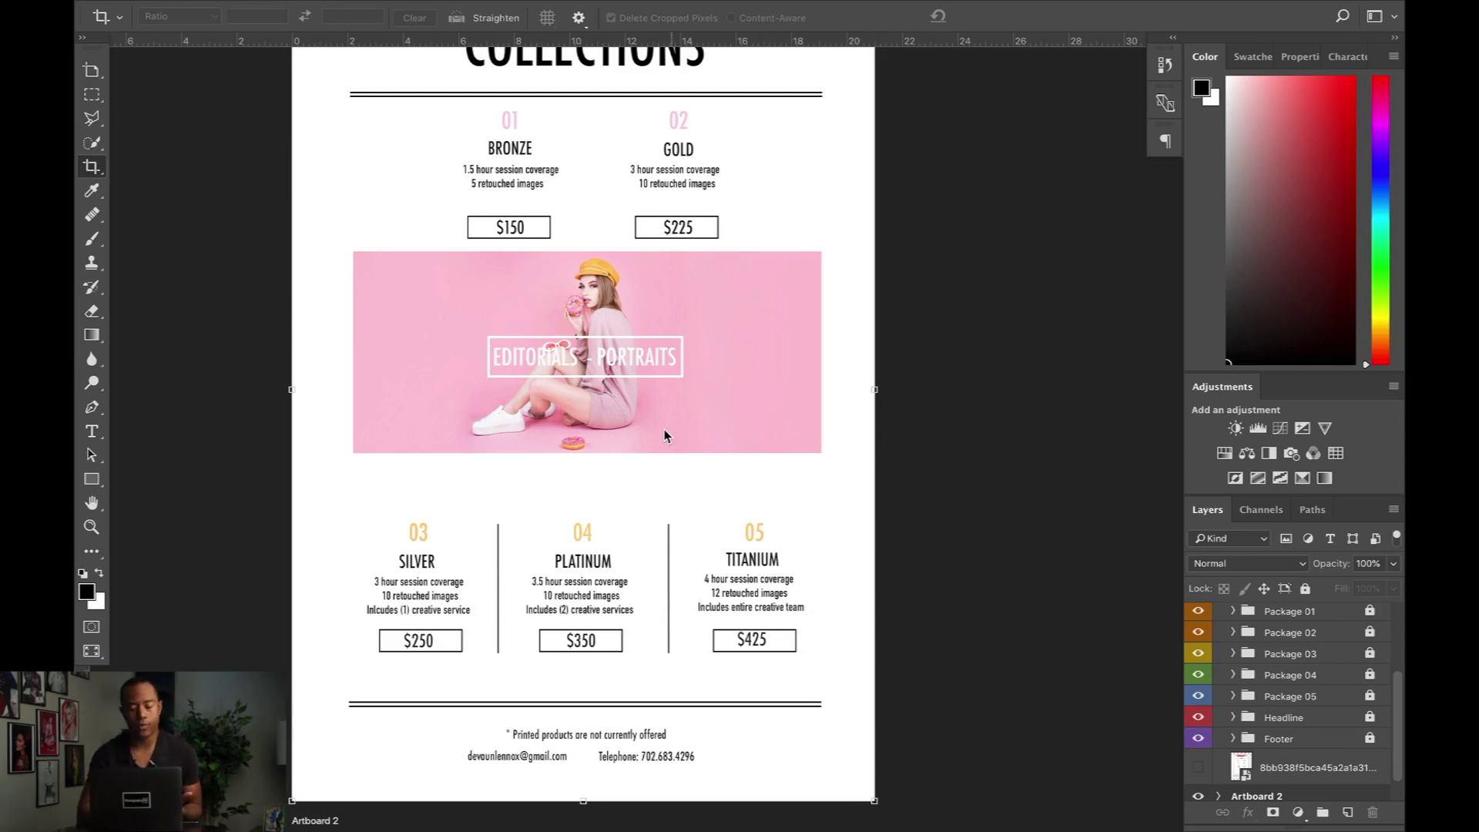
scroll(664, 429, "up", 3)
scroll(651, 271, "up", 1)
scroll(651, 272, "up", 4)
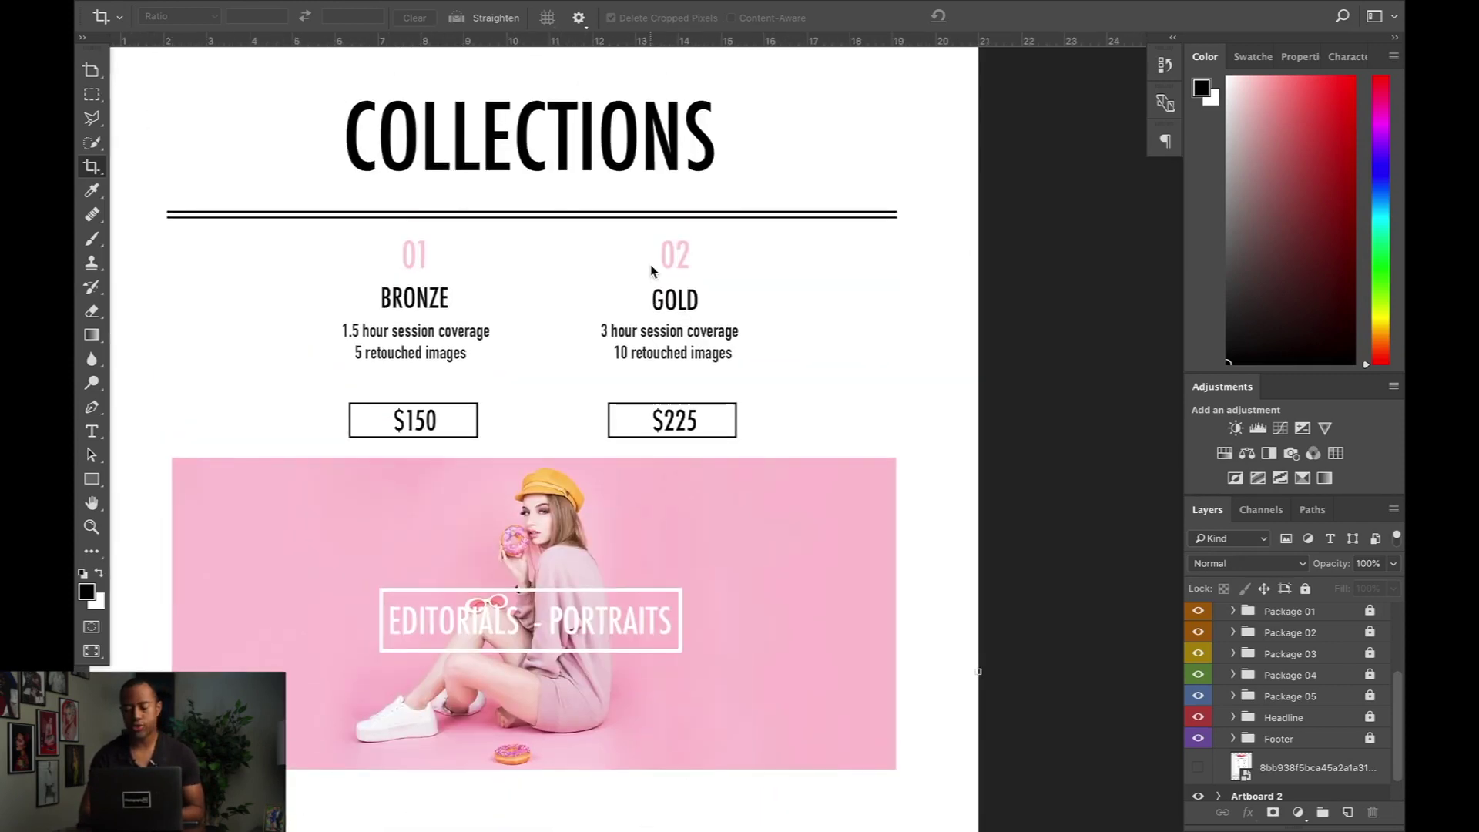
Briefly expand and collapse the Borders group, then expand Package 01 to list its layers.
scroll(1241, 682, "up", 3)
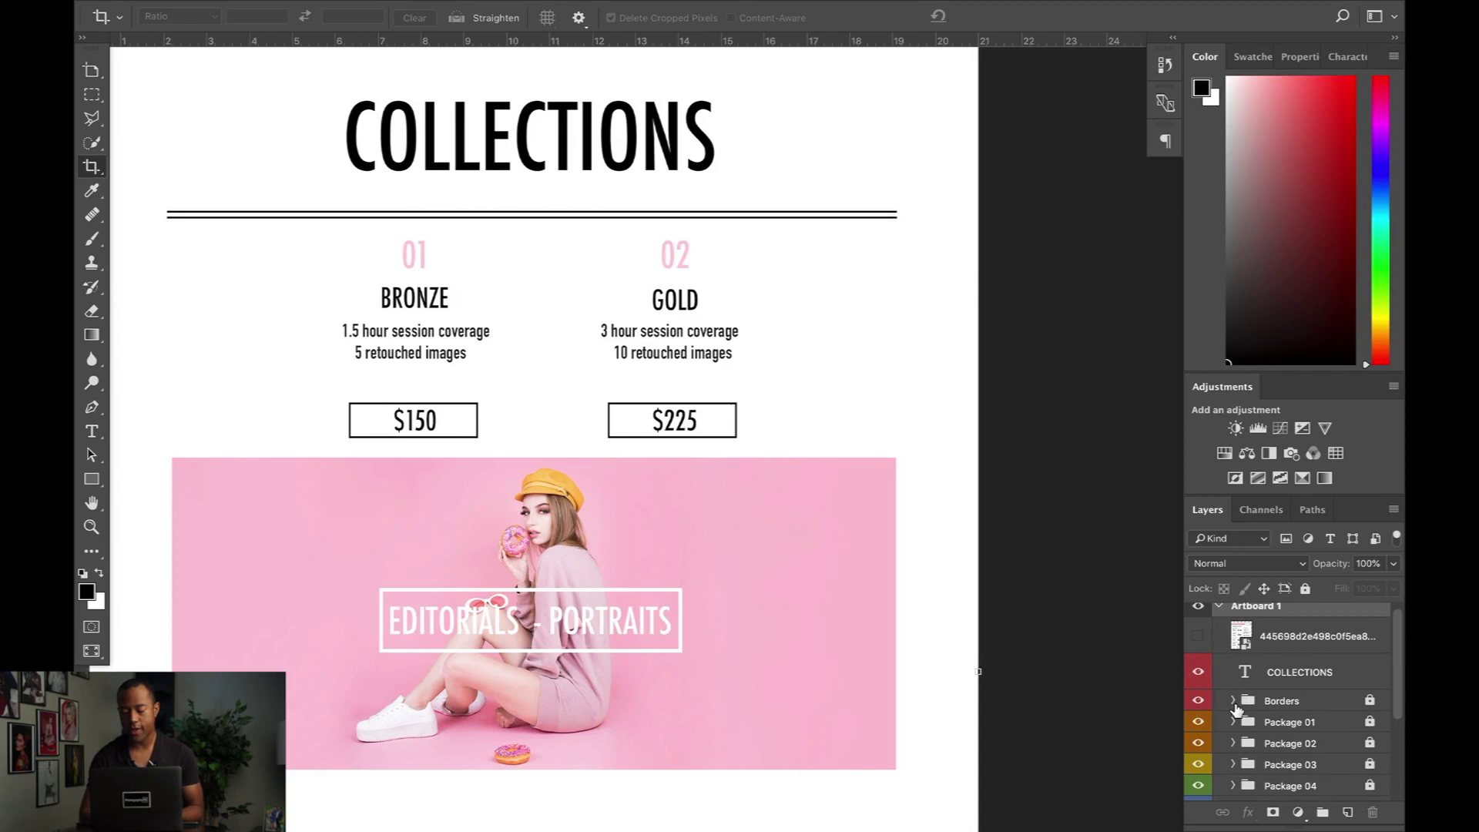
left_click(1232, 700)
left_click(1233, 701)
scroll(1236, 682, "down", 1)
left_click(1234, 670)
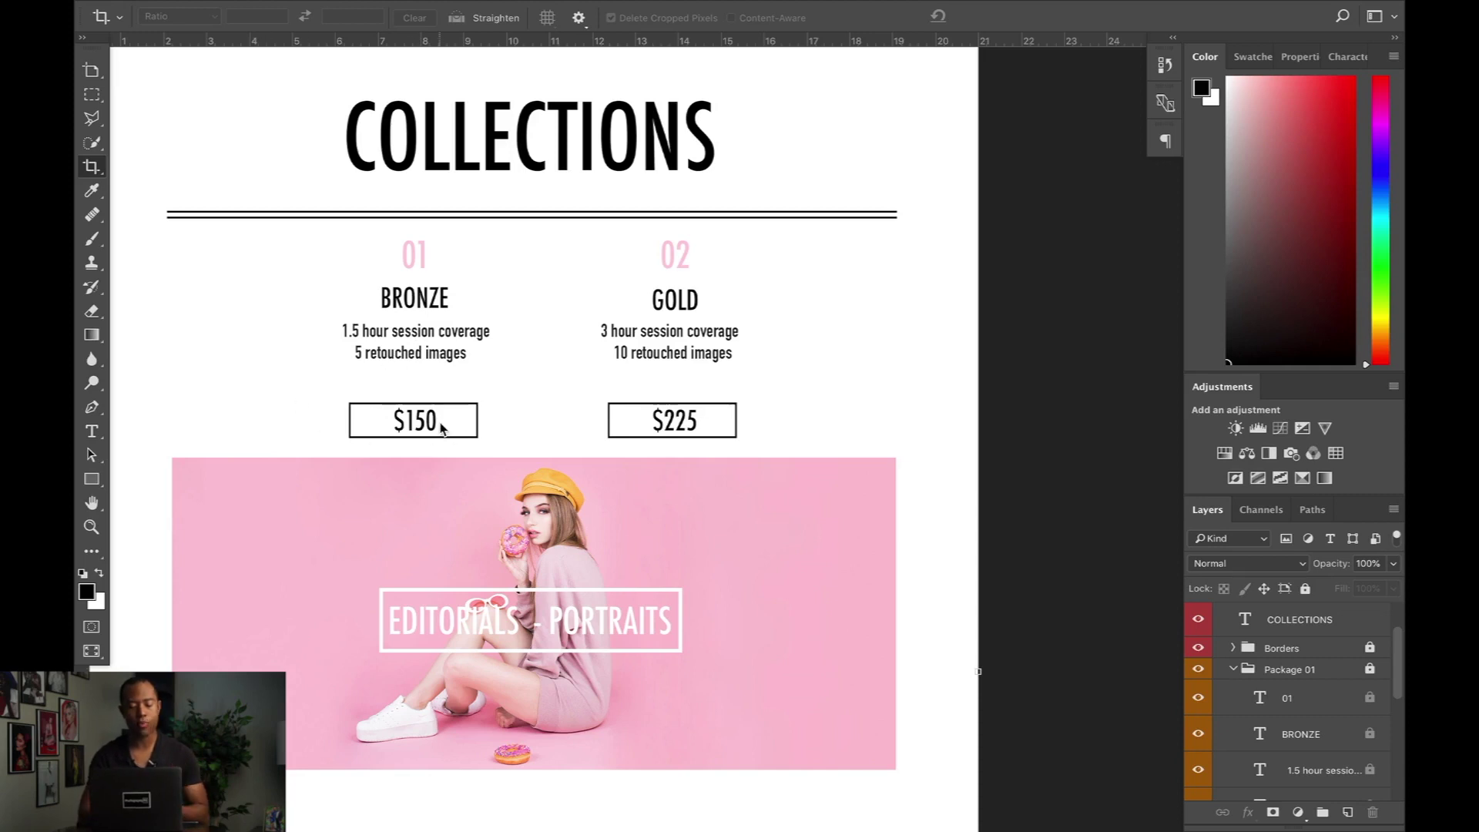
Bring the banner and Silver, Platinum and Titanium packages into view, toggling the $150 price box's visibility.
scroll(651, 439, "down", 3)
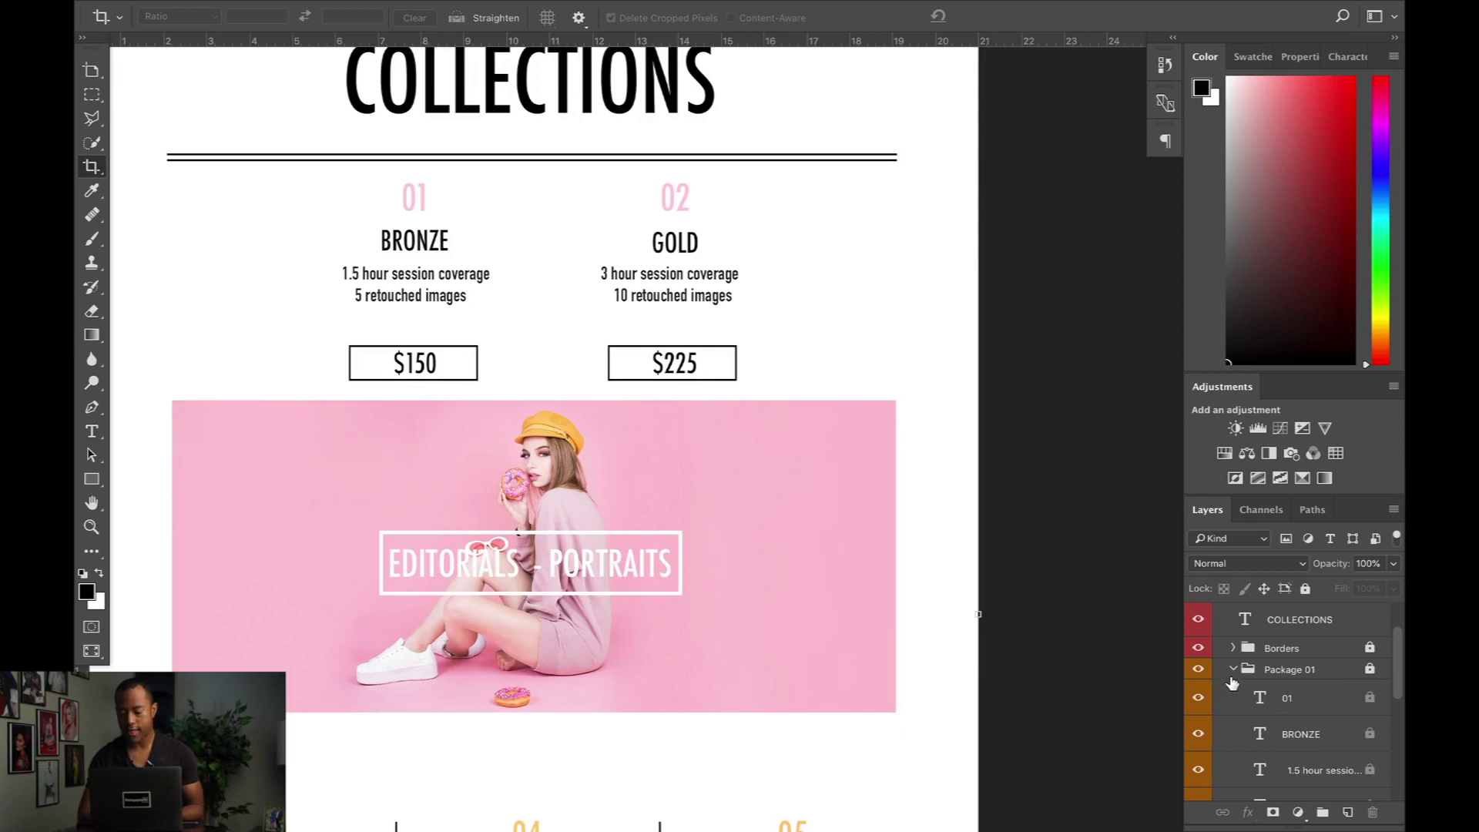
scroll(1248, 730, "down", 3)
left_click(1279, 696)
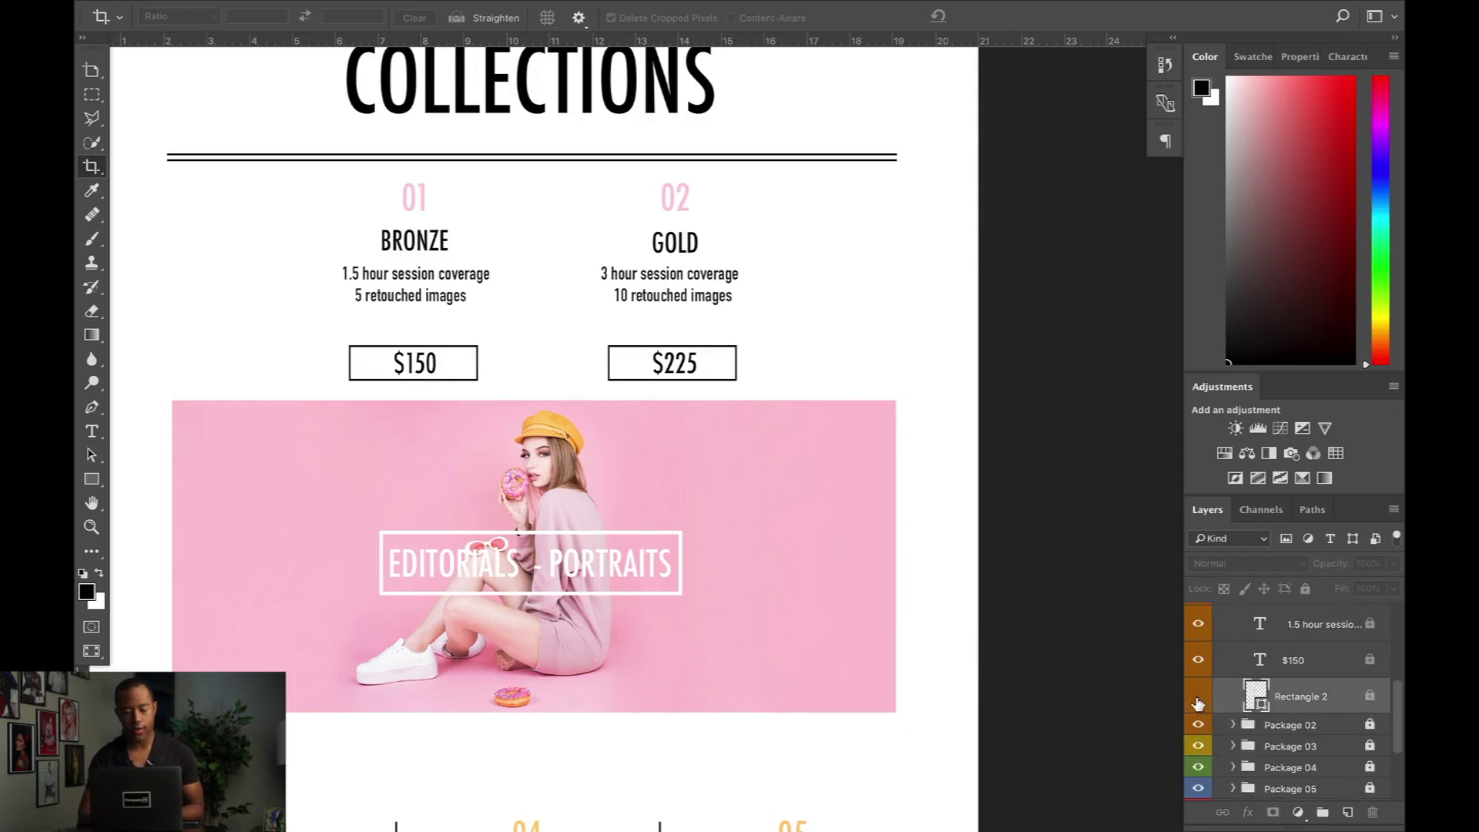
left_click(1198, 697)
left_click(1198, 697)
scroll(814, 598, "down", 10)
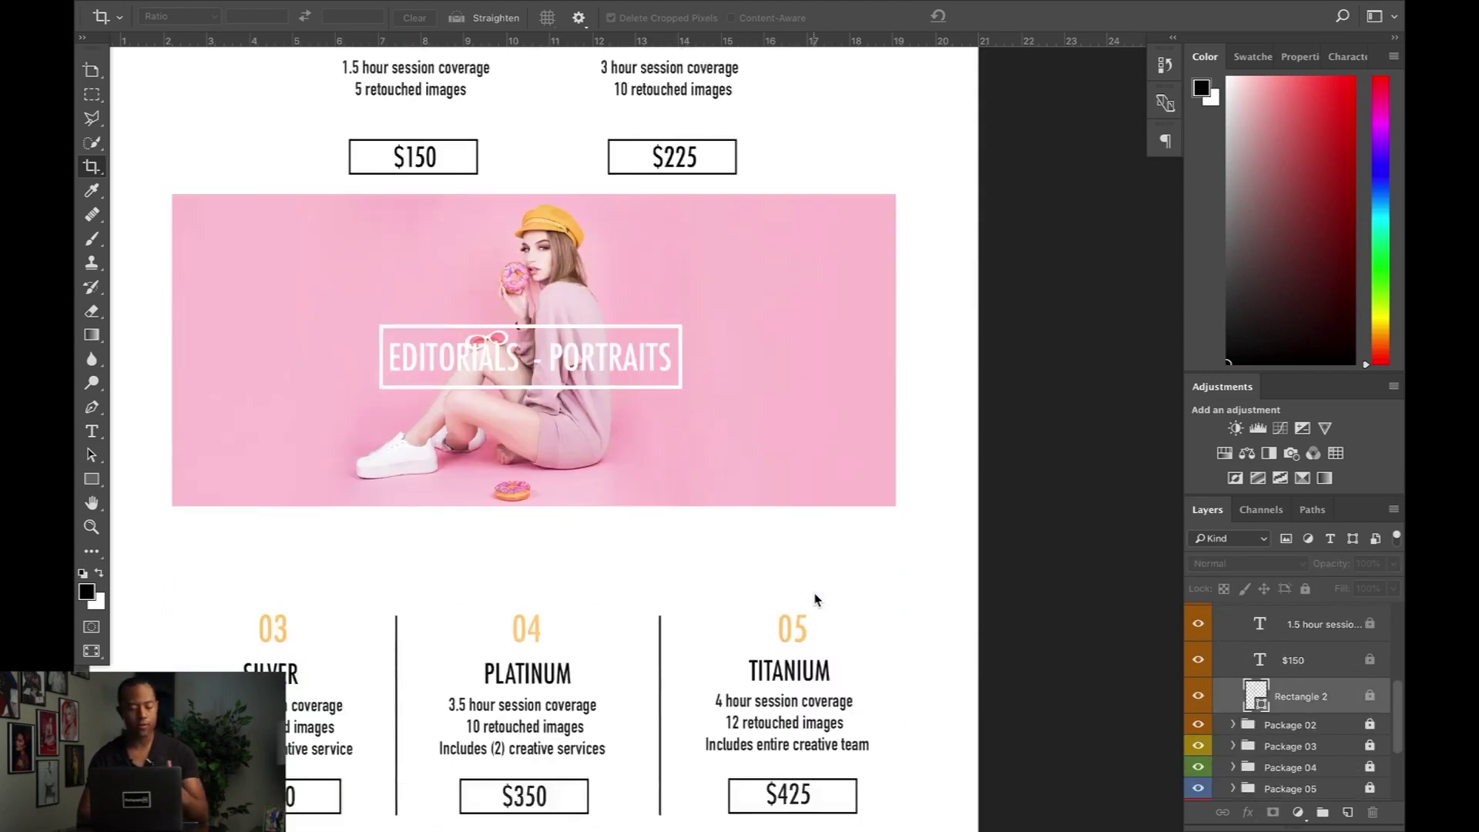
scroll(817, 600, "down", 3)
scroll(816, 599, "up", 5)
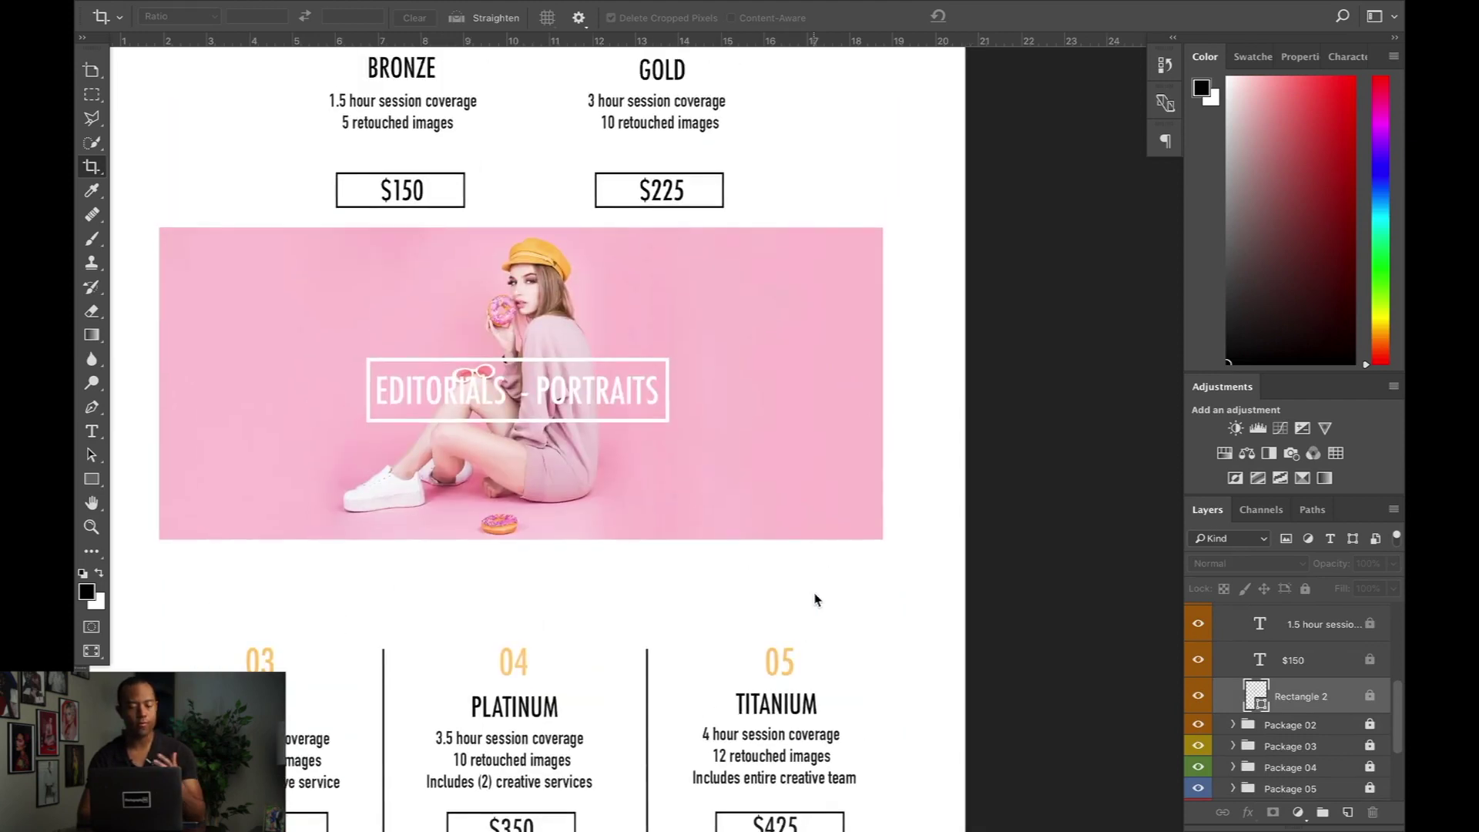
scroll(816, 599, "down", 5)
scroll(816, 599, "down", 1)
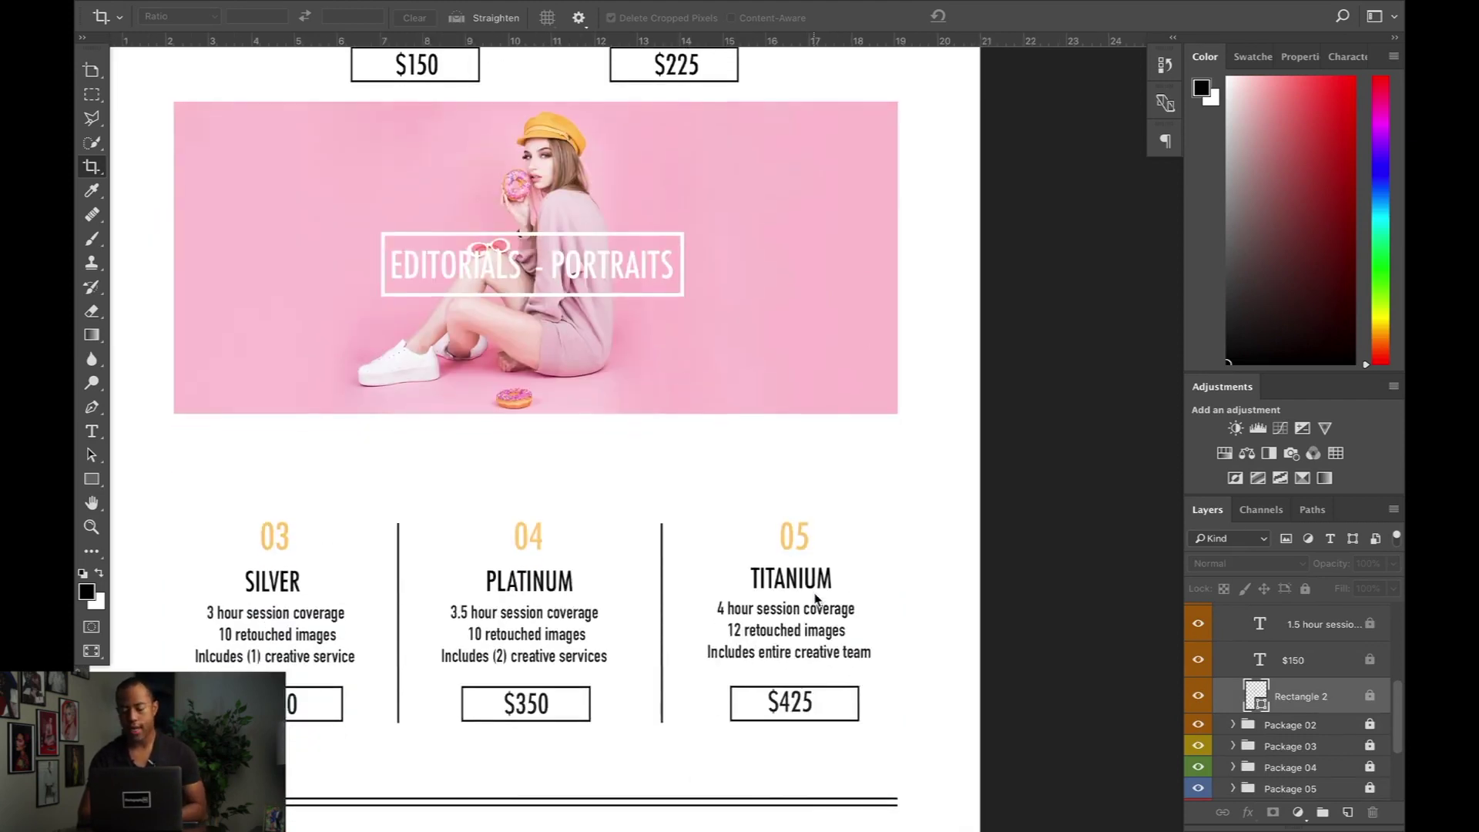
scroll(1251, 666, "up", 3)
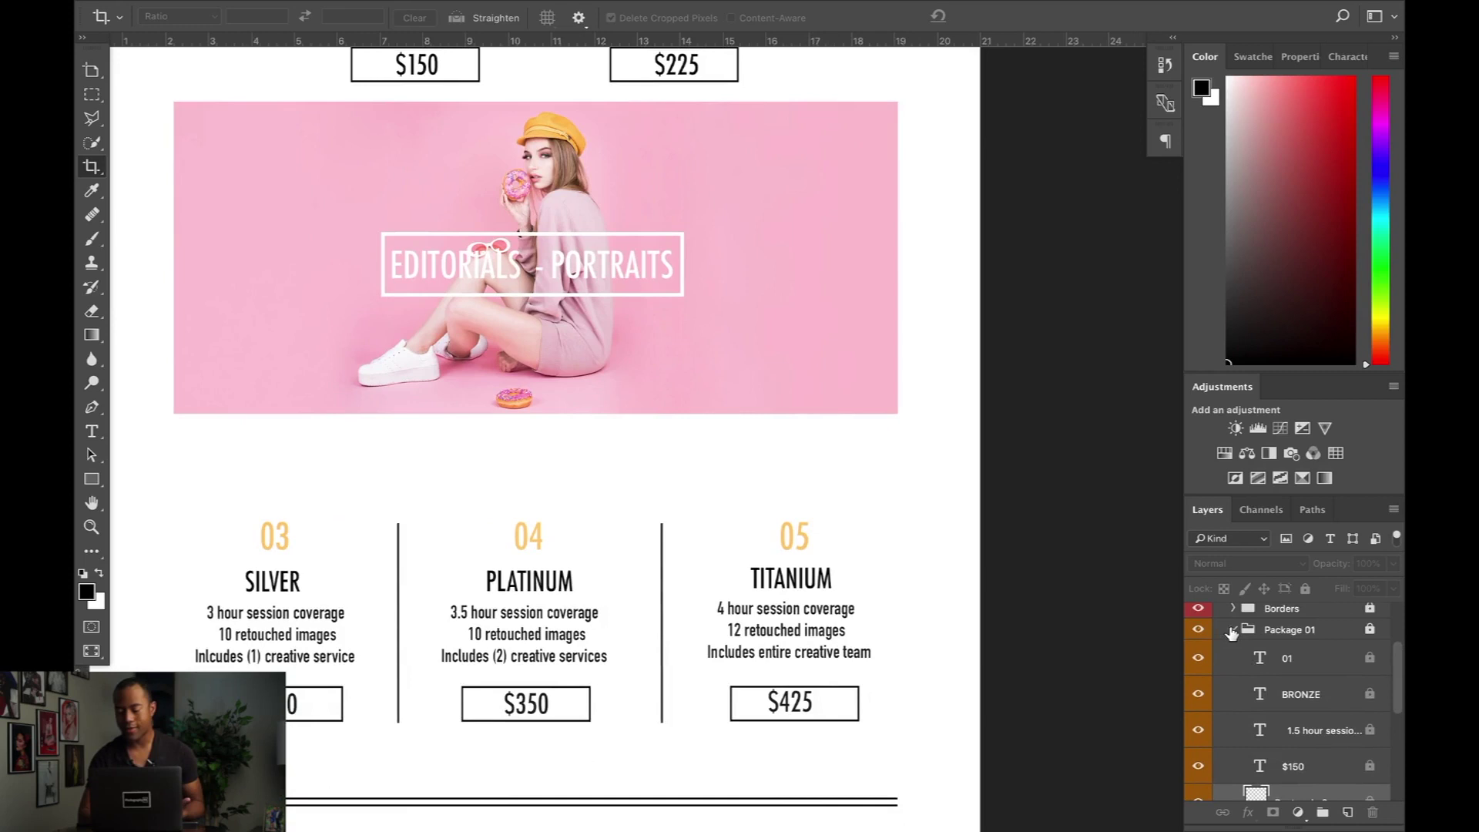
Select the Package 01 group and collapse it in the Layers panel.
left_click(1232, 632)
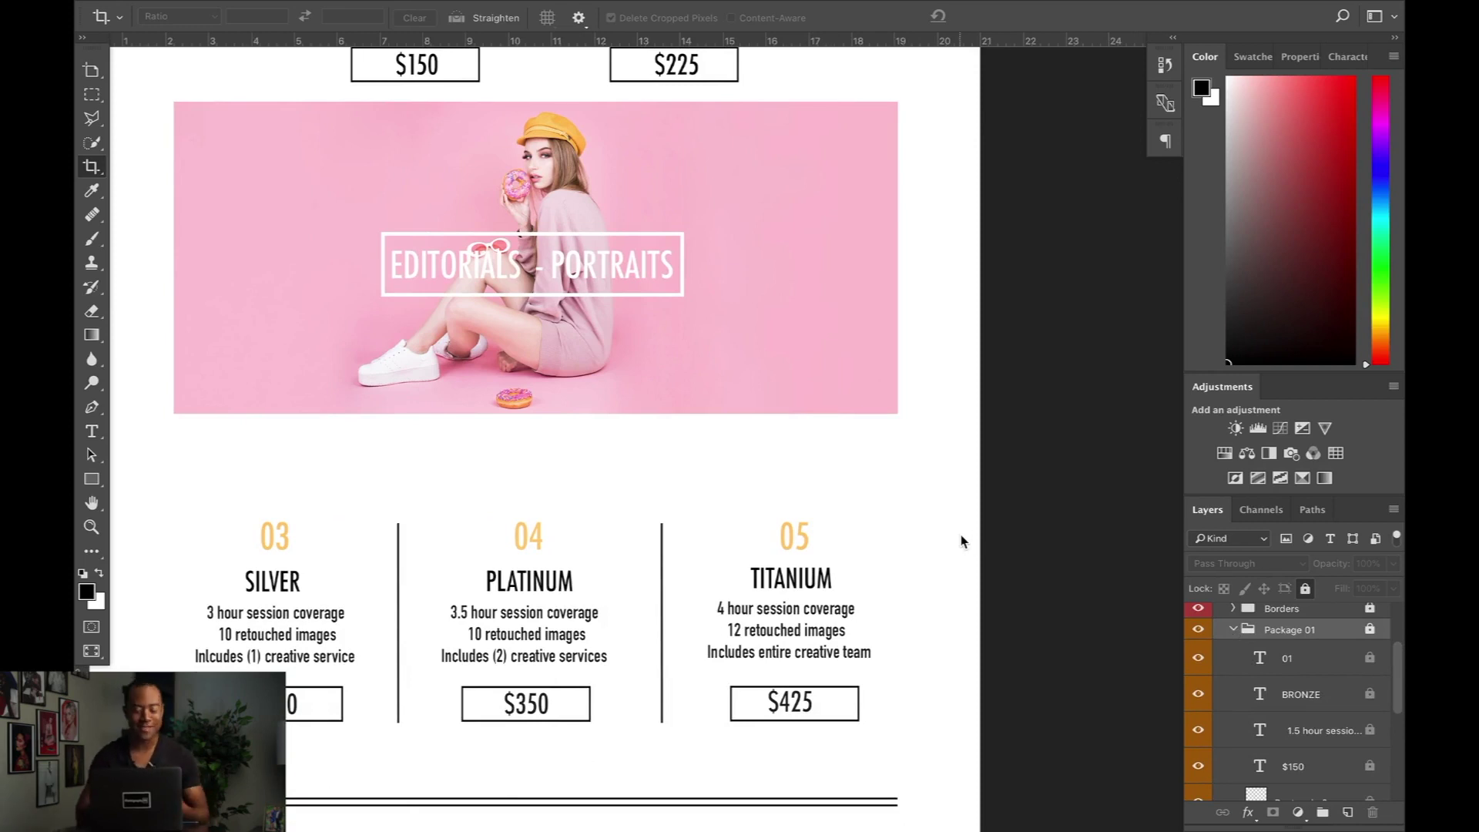
scroll(887, 522, "up", 5)
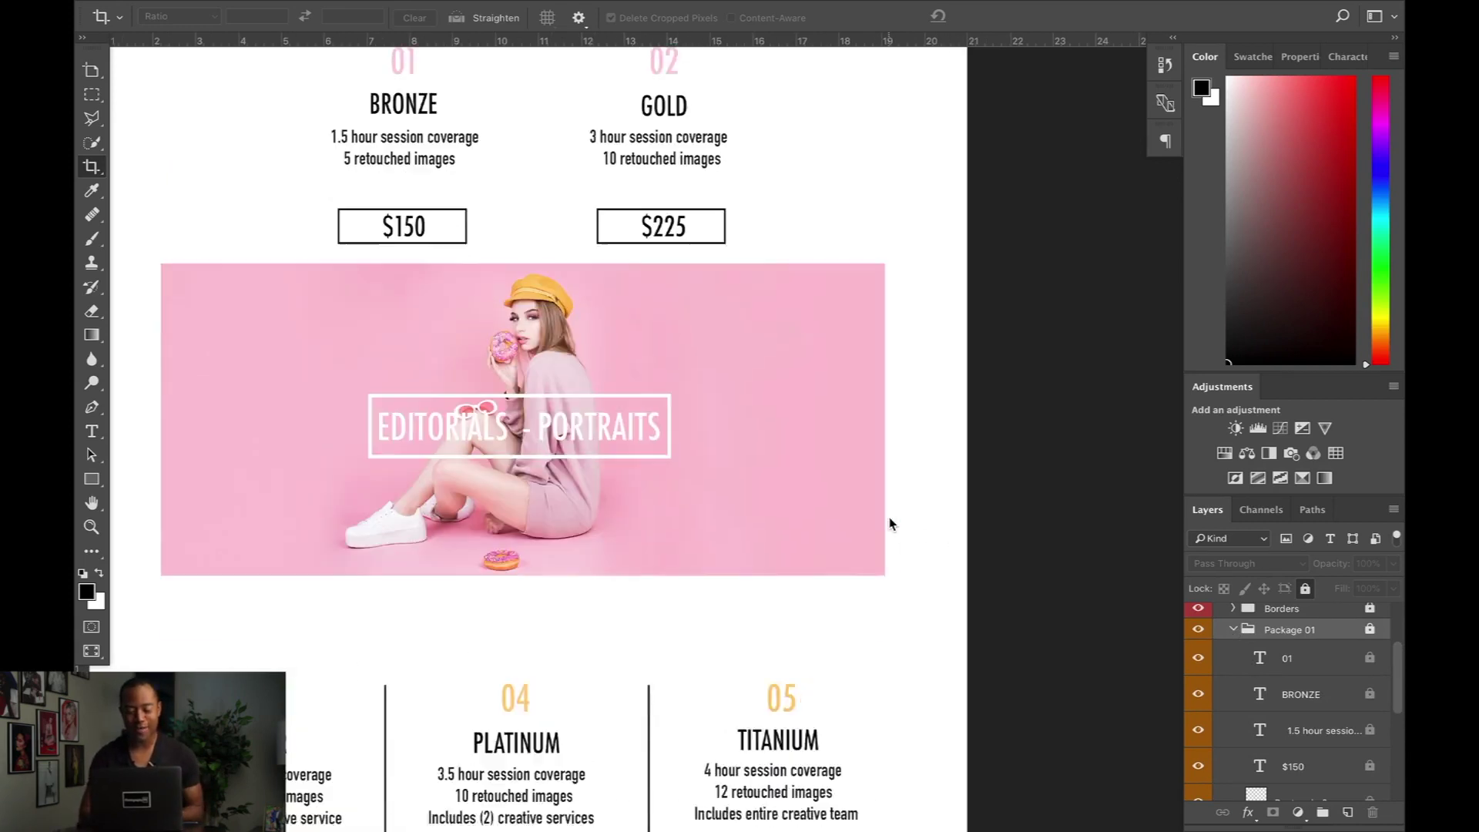
scroll(890, 524, "down", 1)
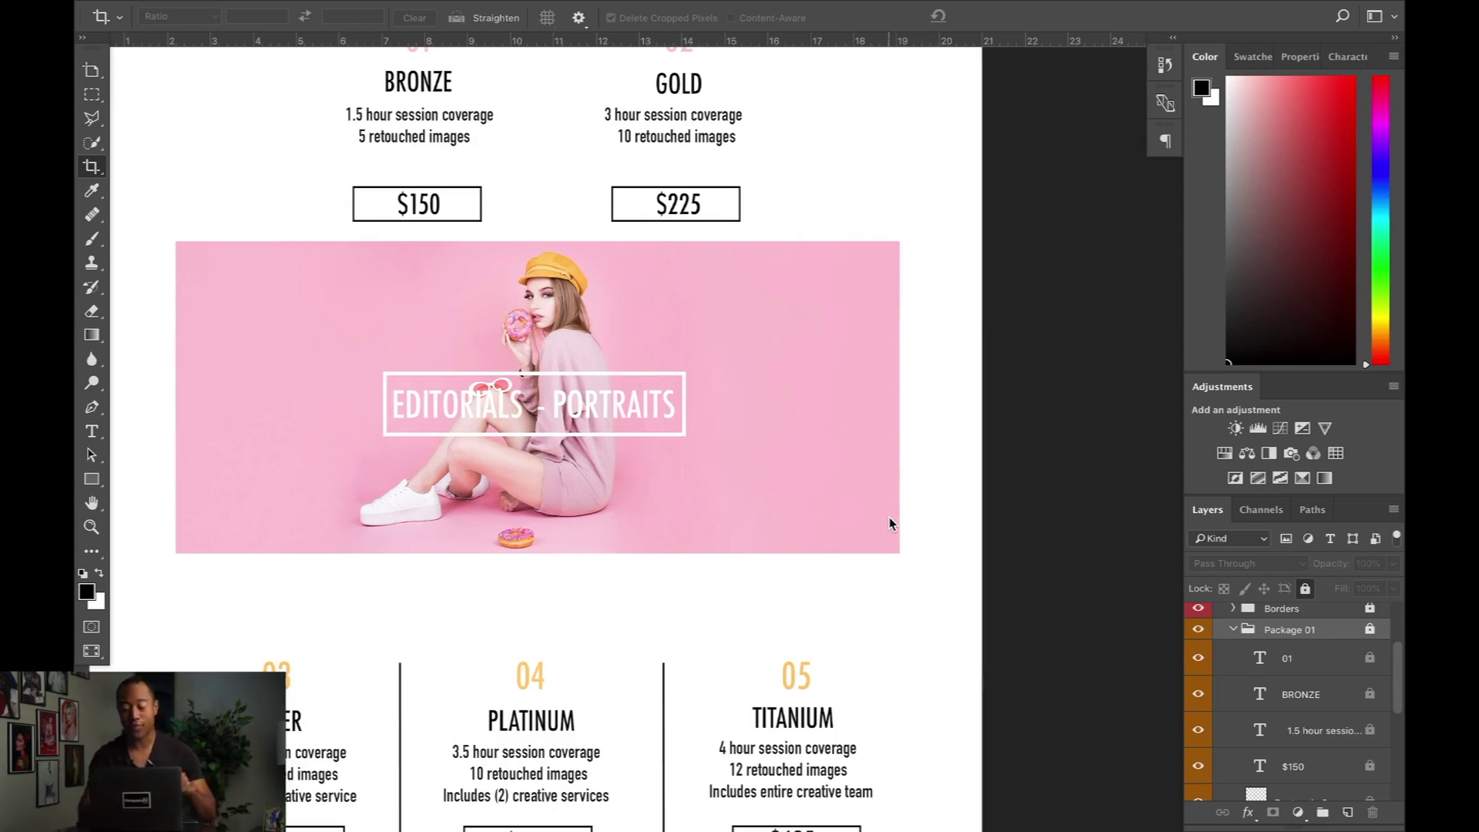
left_click(1234, 632)
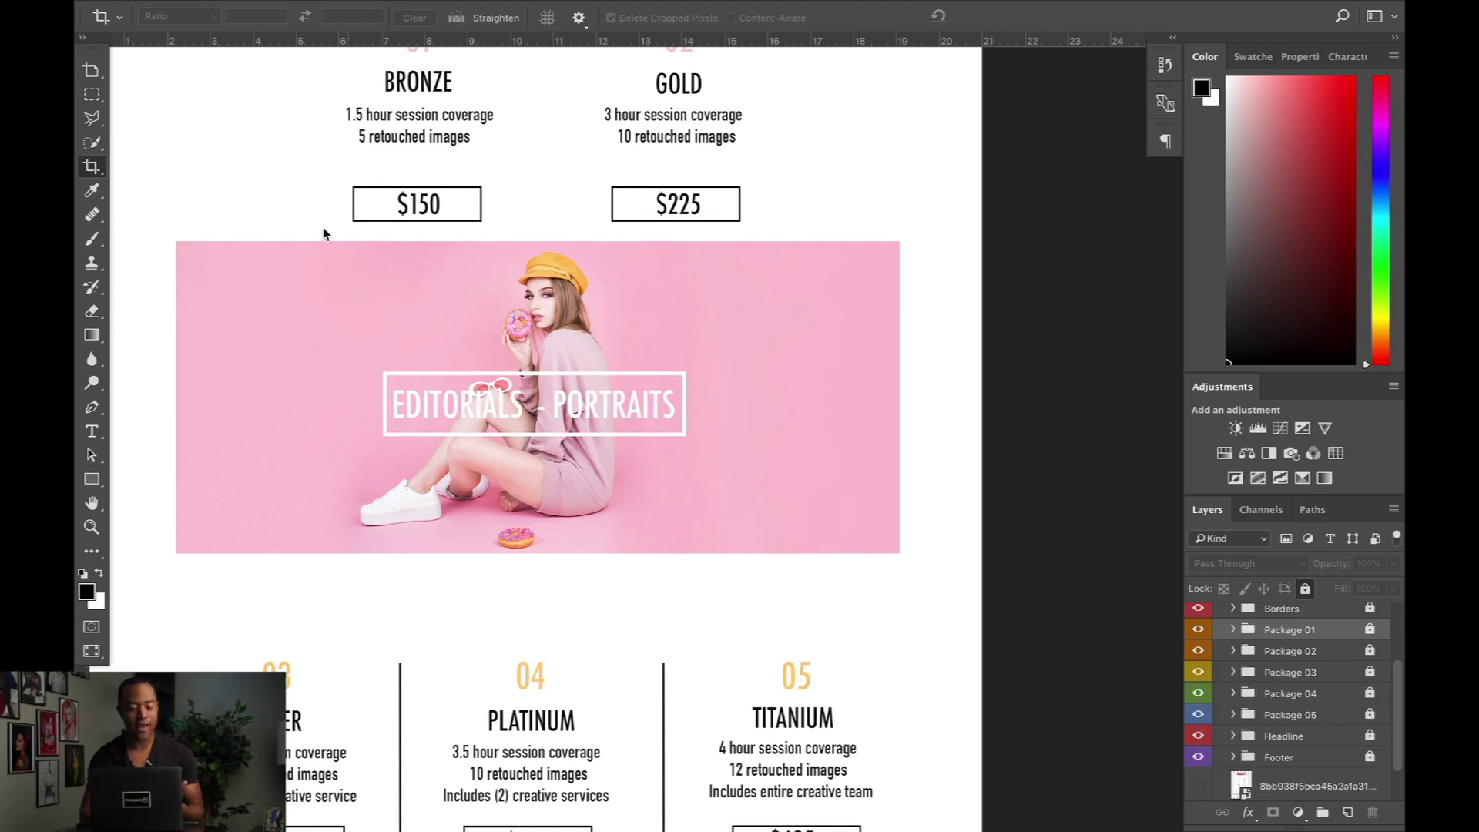
Scroll down past the Collections footer to Artboard 2's FAQ page.
scroll(659, 722, "down", 2)
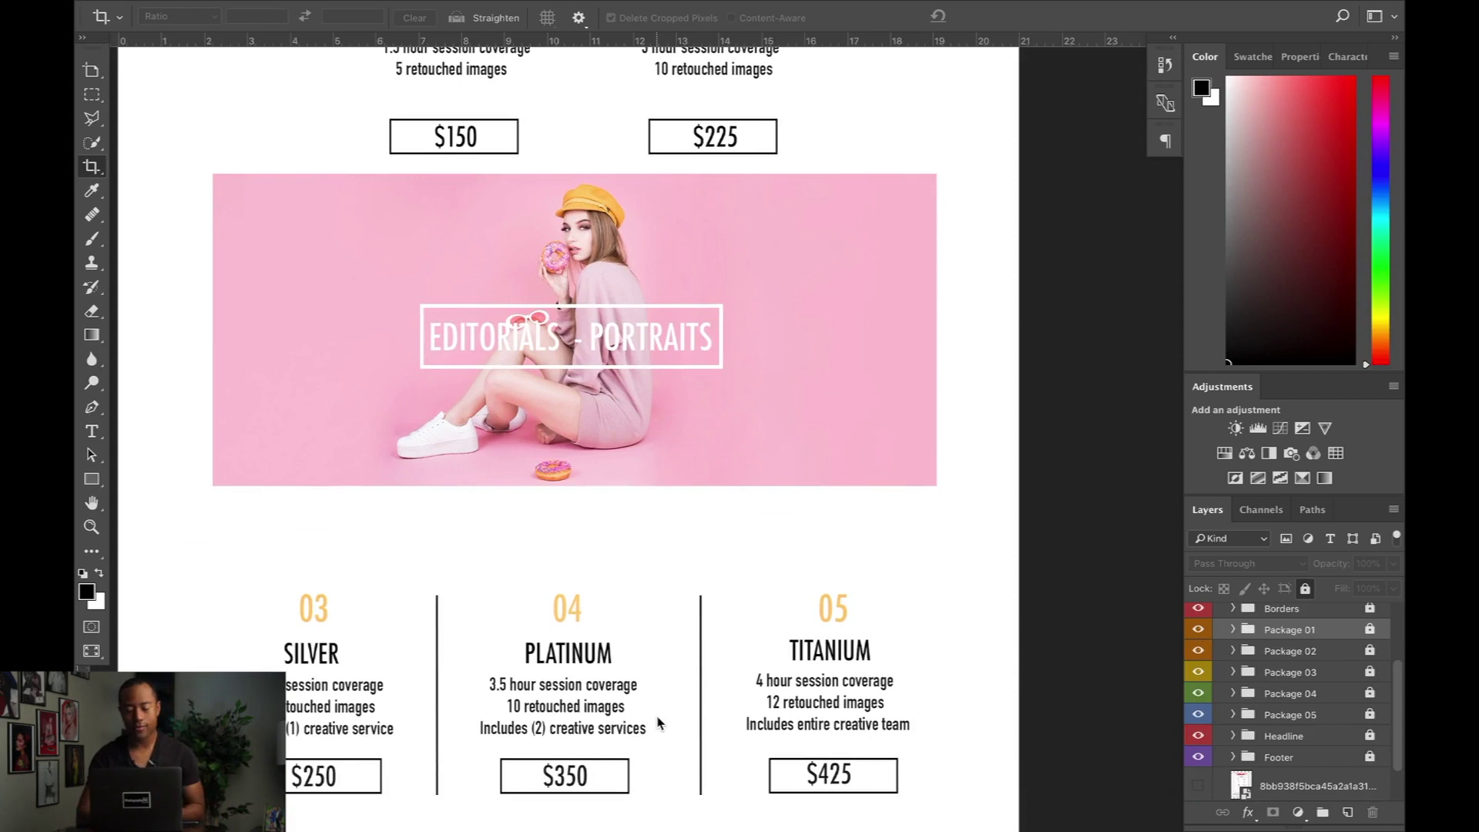
scroll(659, 723, "down", 1)
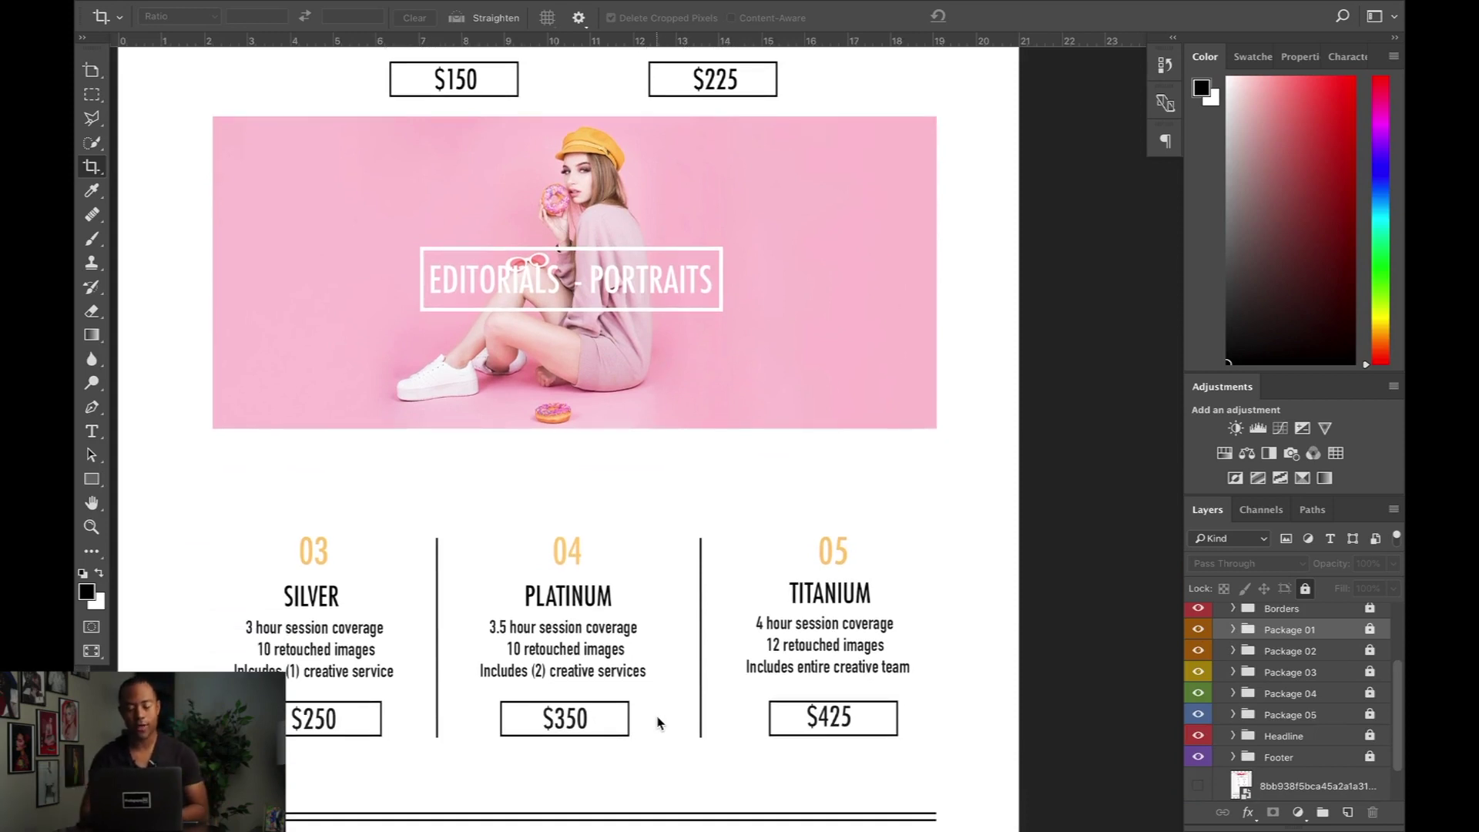
scroll(747, 687, "down", 2)
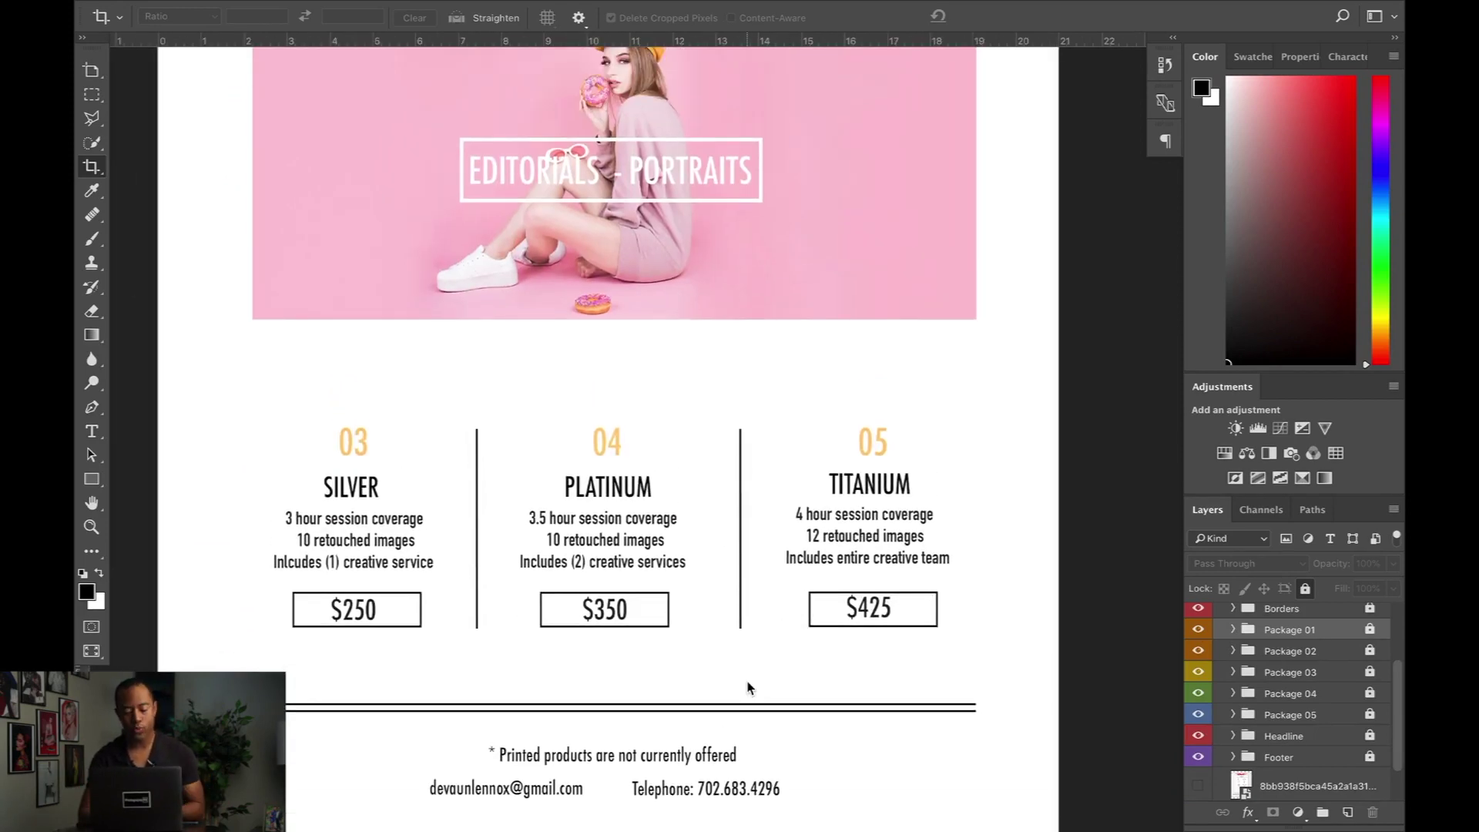
scroll(747, 688, "down", 2)
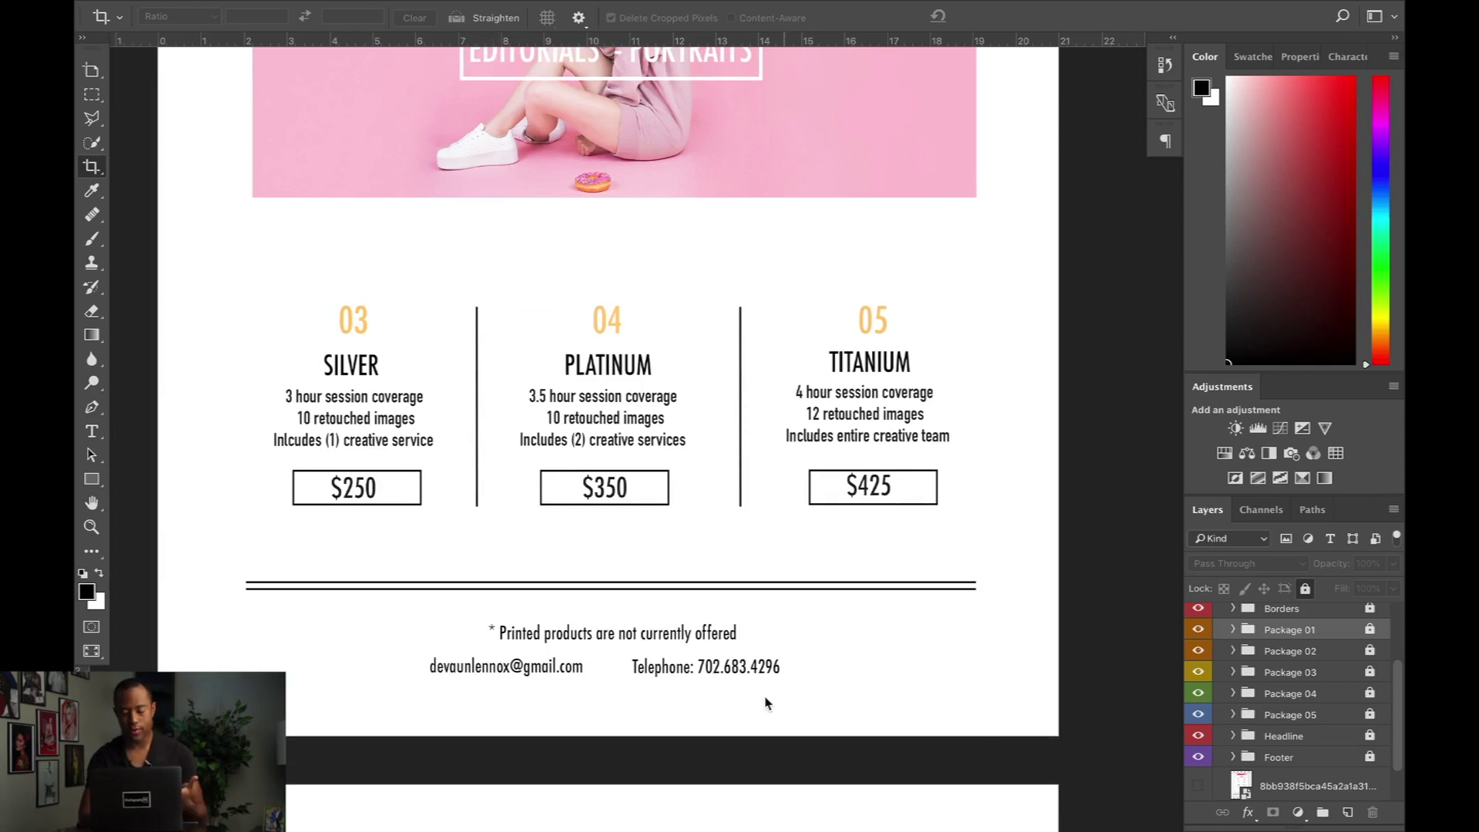
scroll(745, 690, "down", 10)
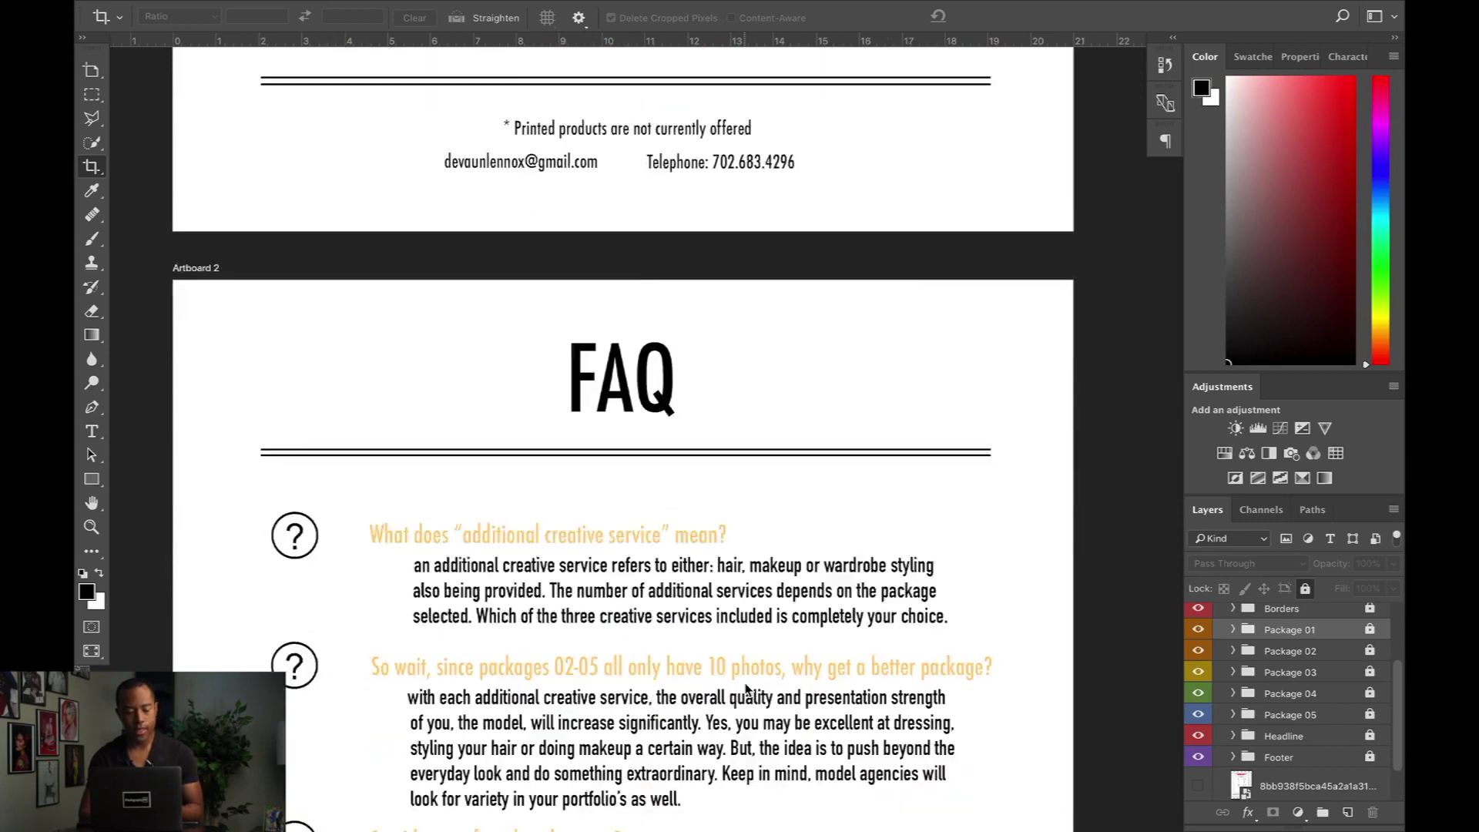
Collapse Artboard 1, toggle Artboard 2's visibility off and on, and expand Artboard 2.
scroll(745, 690, "down", 3)
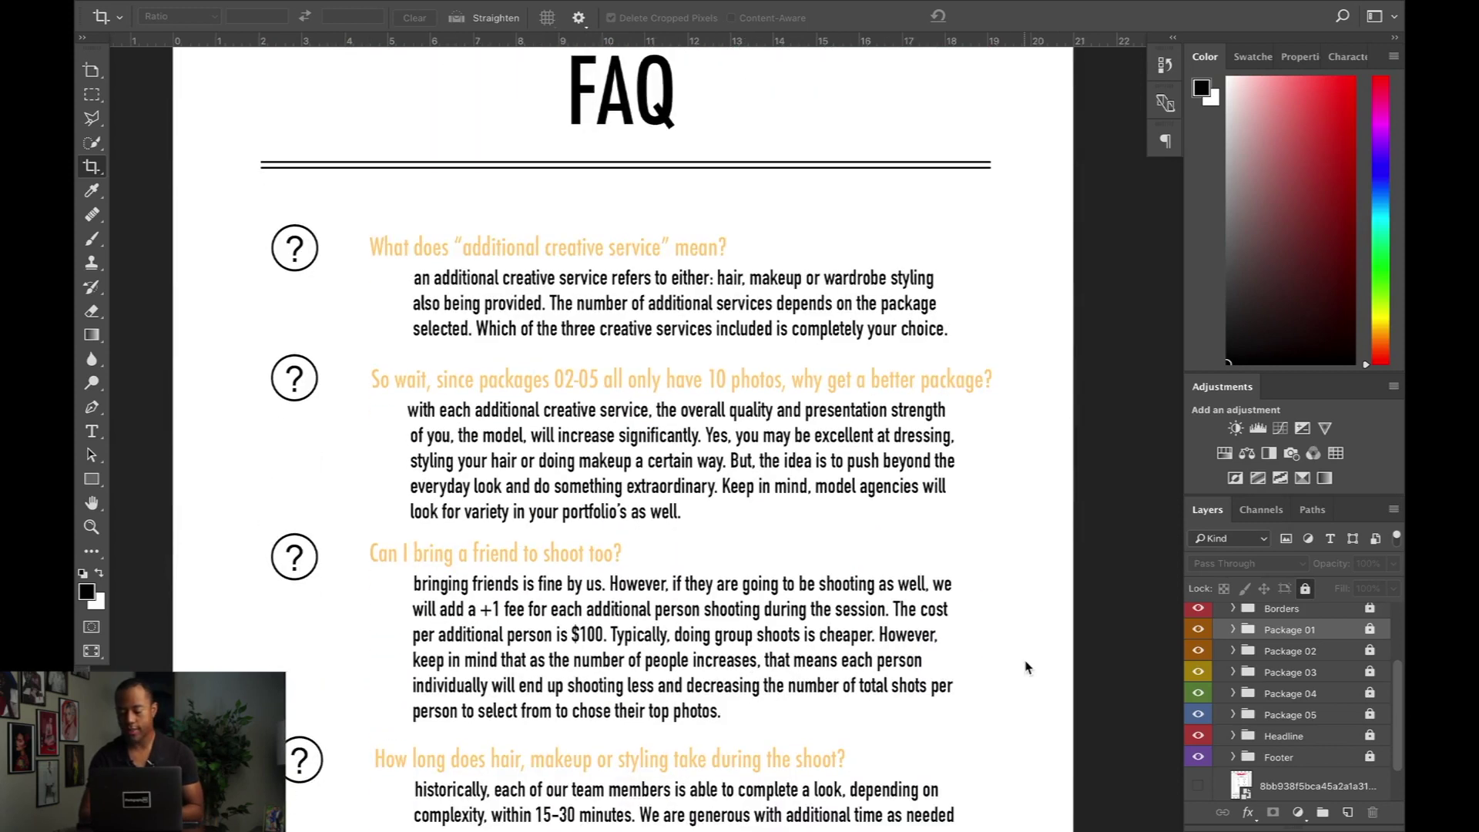
scroll(1228, 684, "up", 1)
scroll(1228, 681, "up", 2)
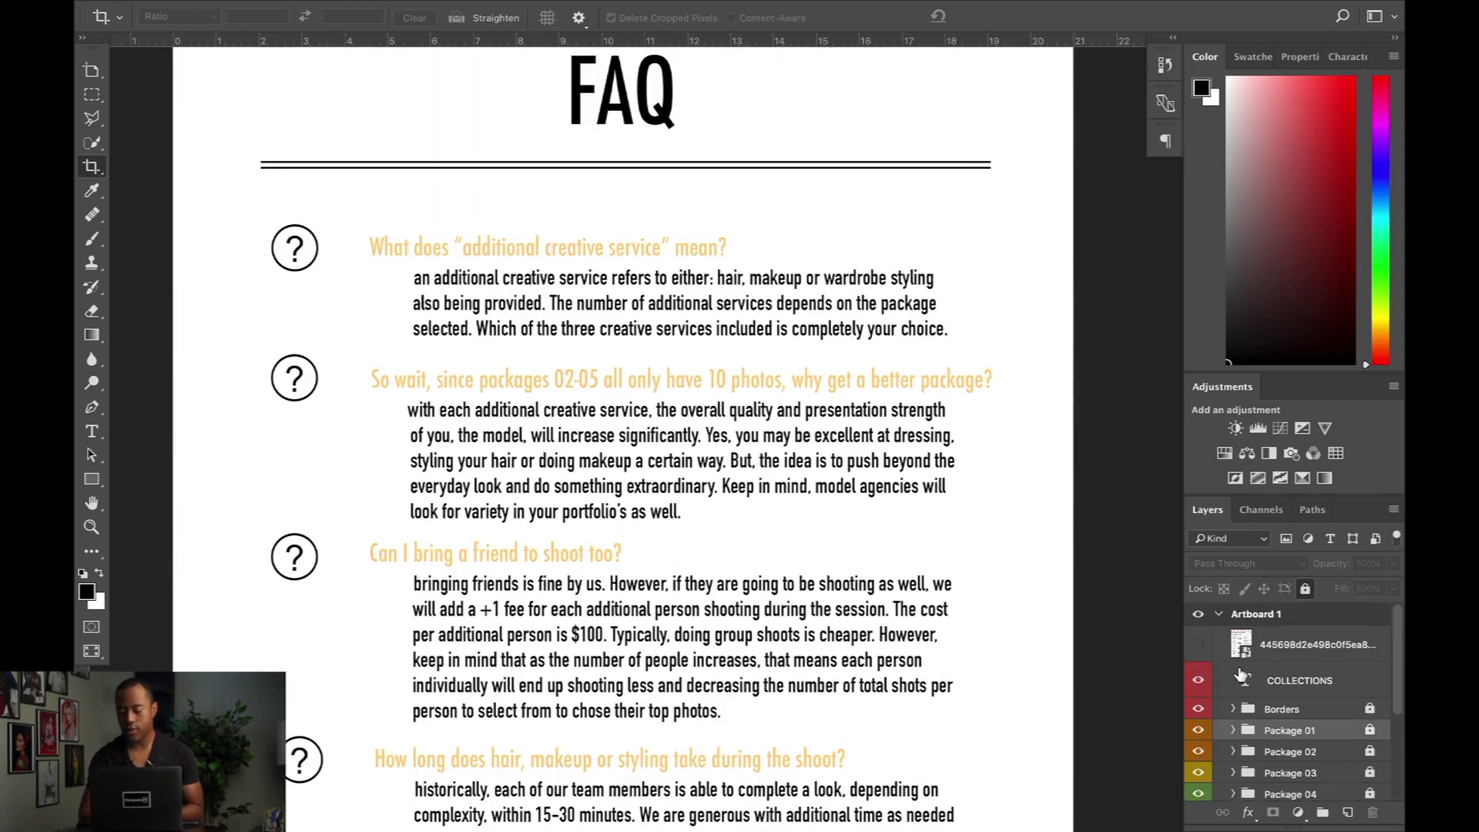
left_click(1216, 614)
left_click(1197, 637)
left_click(1198, 637)
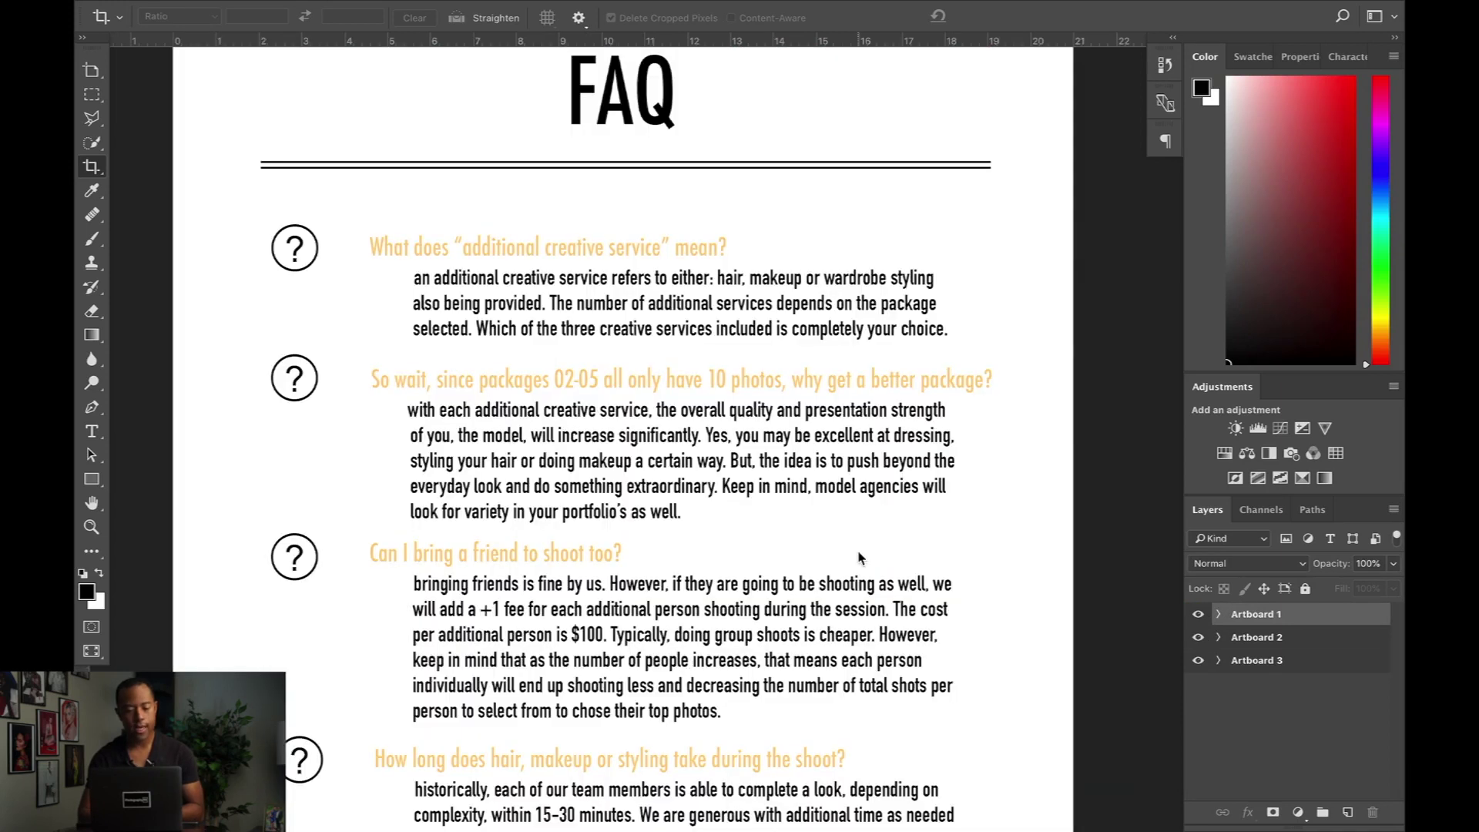
left_click(1217, 637)
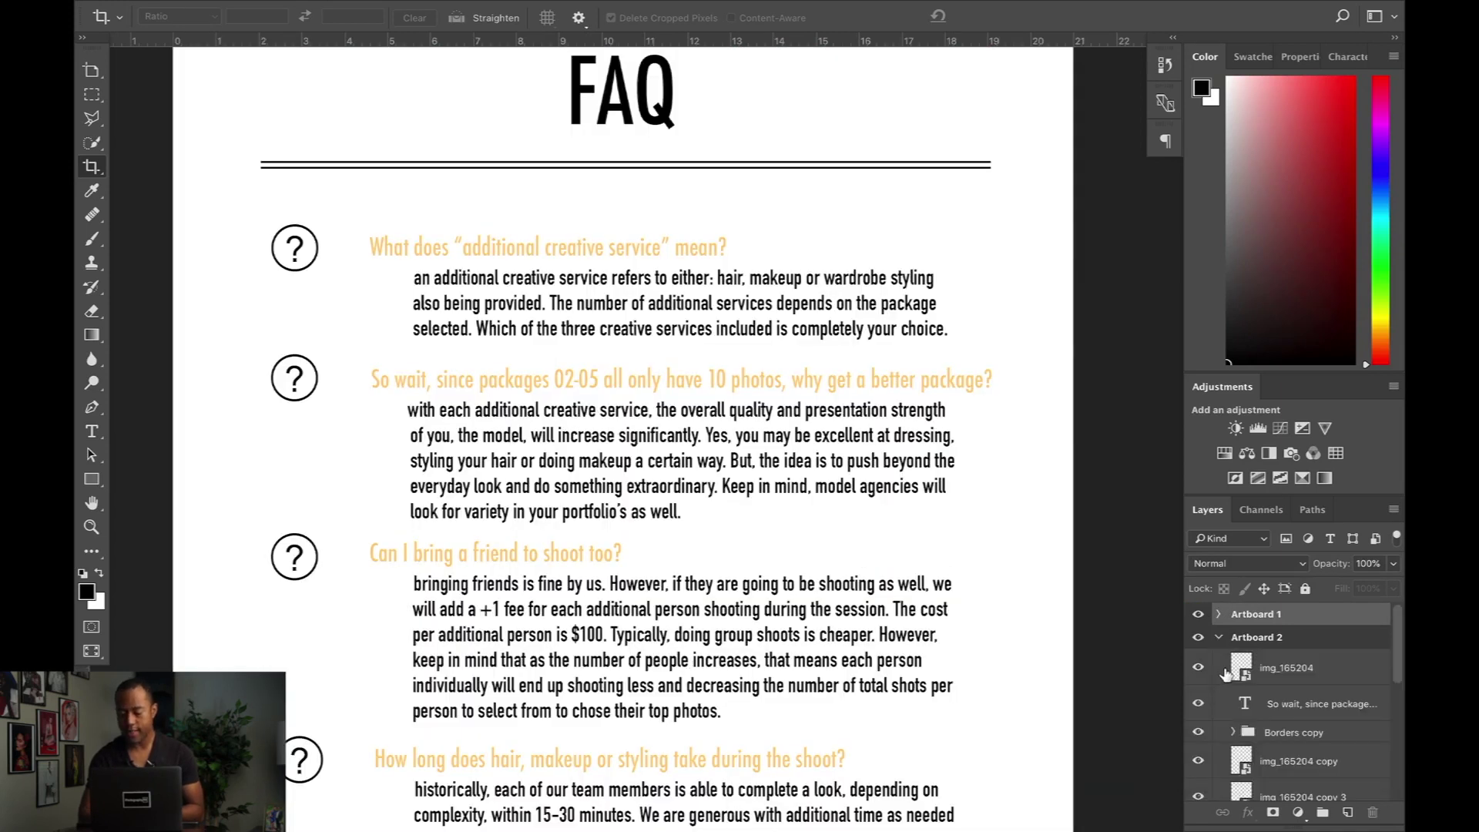
Toggle the second question mark icon and question text off and on, then select that text layer.
left_click(1198, 667)
left_click(1198, 667)
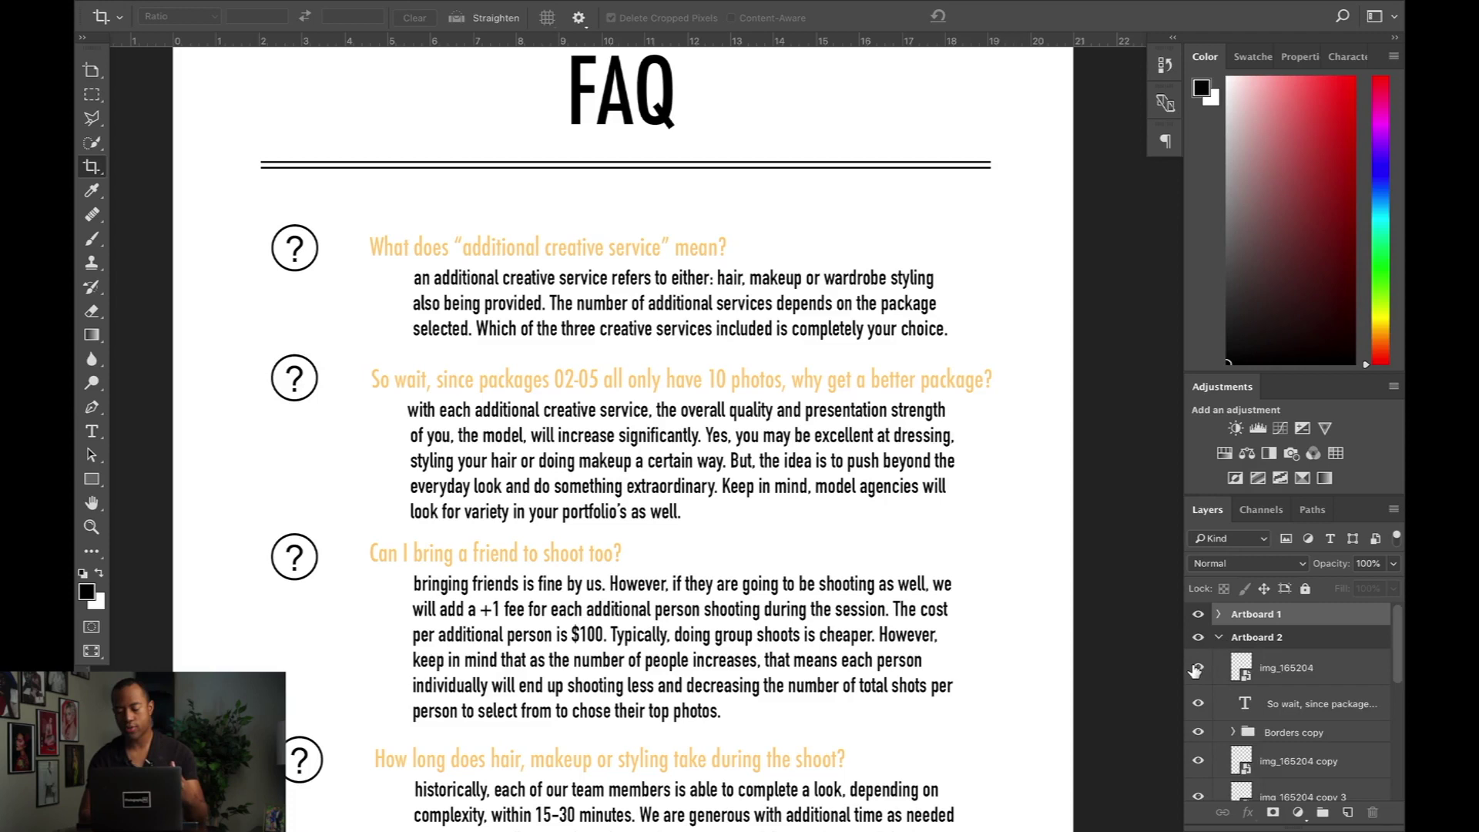
left_click(1198, 703)
left_click(1198, 703)
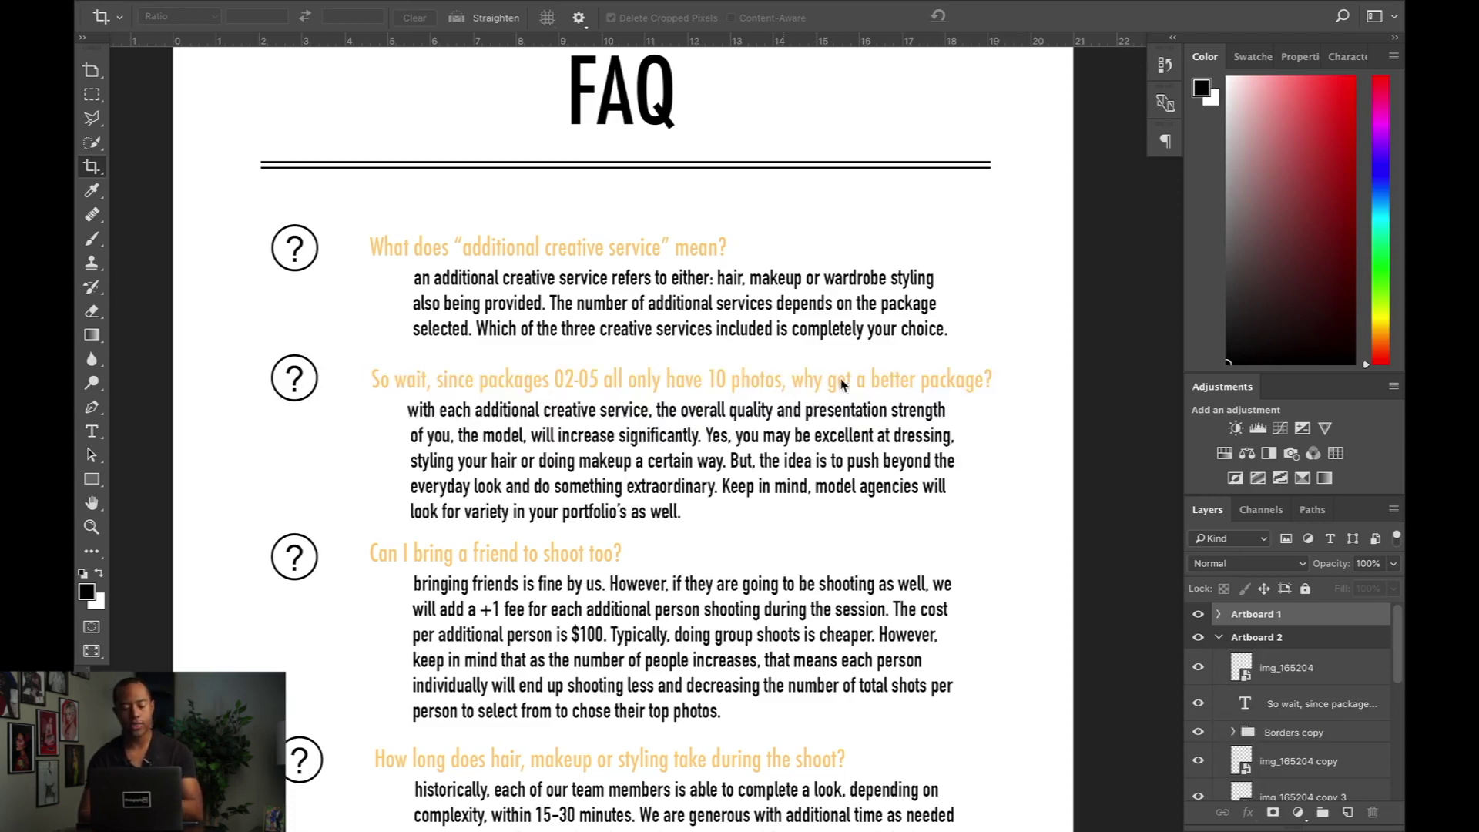
left_click(737, 432, "ctrl")
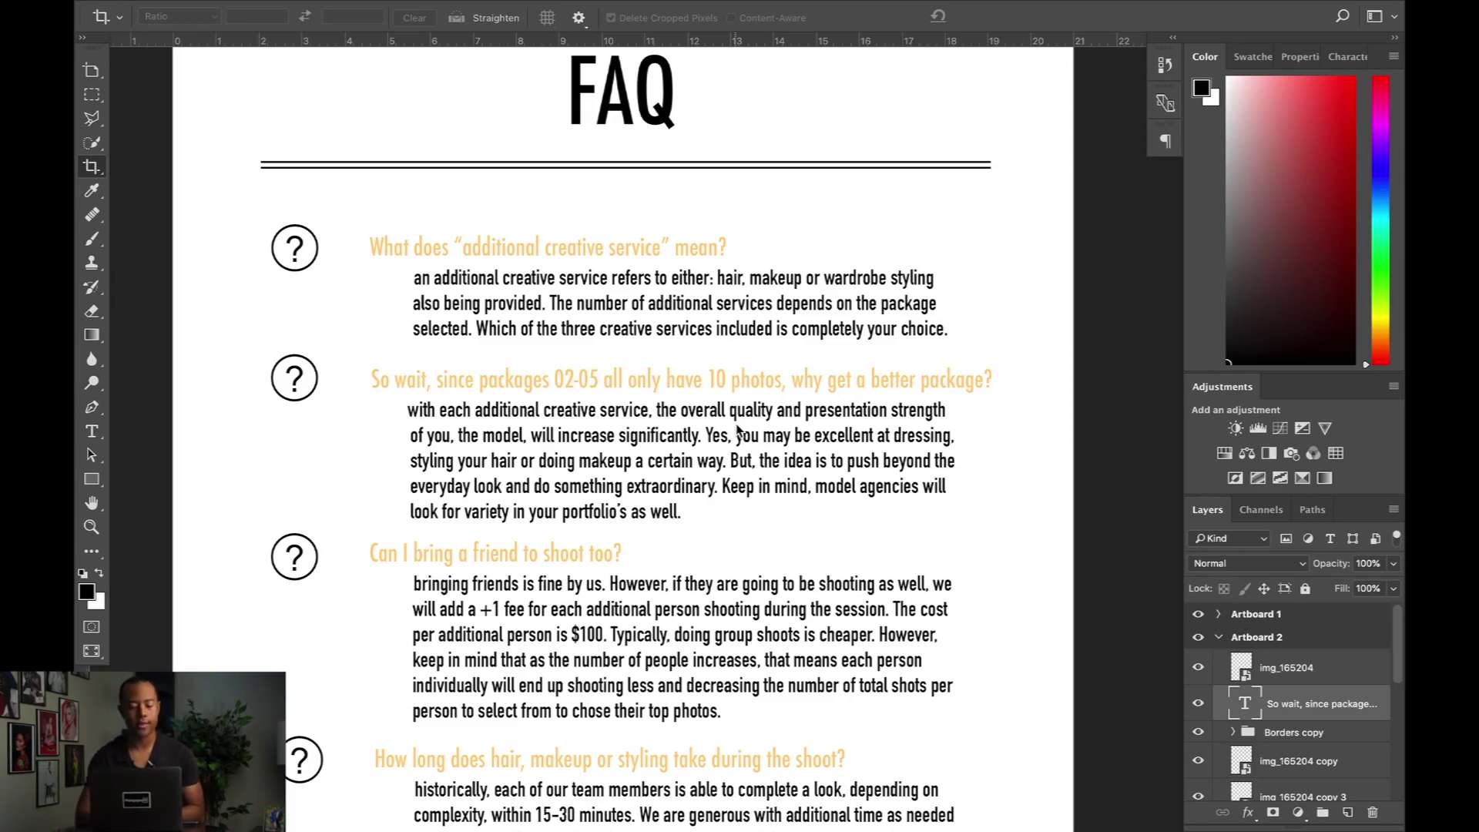
Scroll down to Artboard 3's final FAQ page and collapse the Artboard 2 group.
scroll(737, 432, "down", 3)
scroll(737, 432, "down", 3)
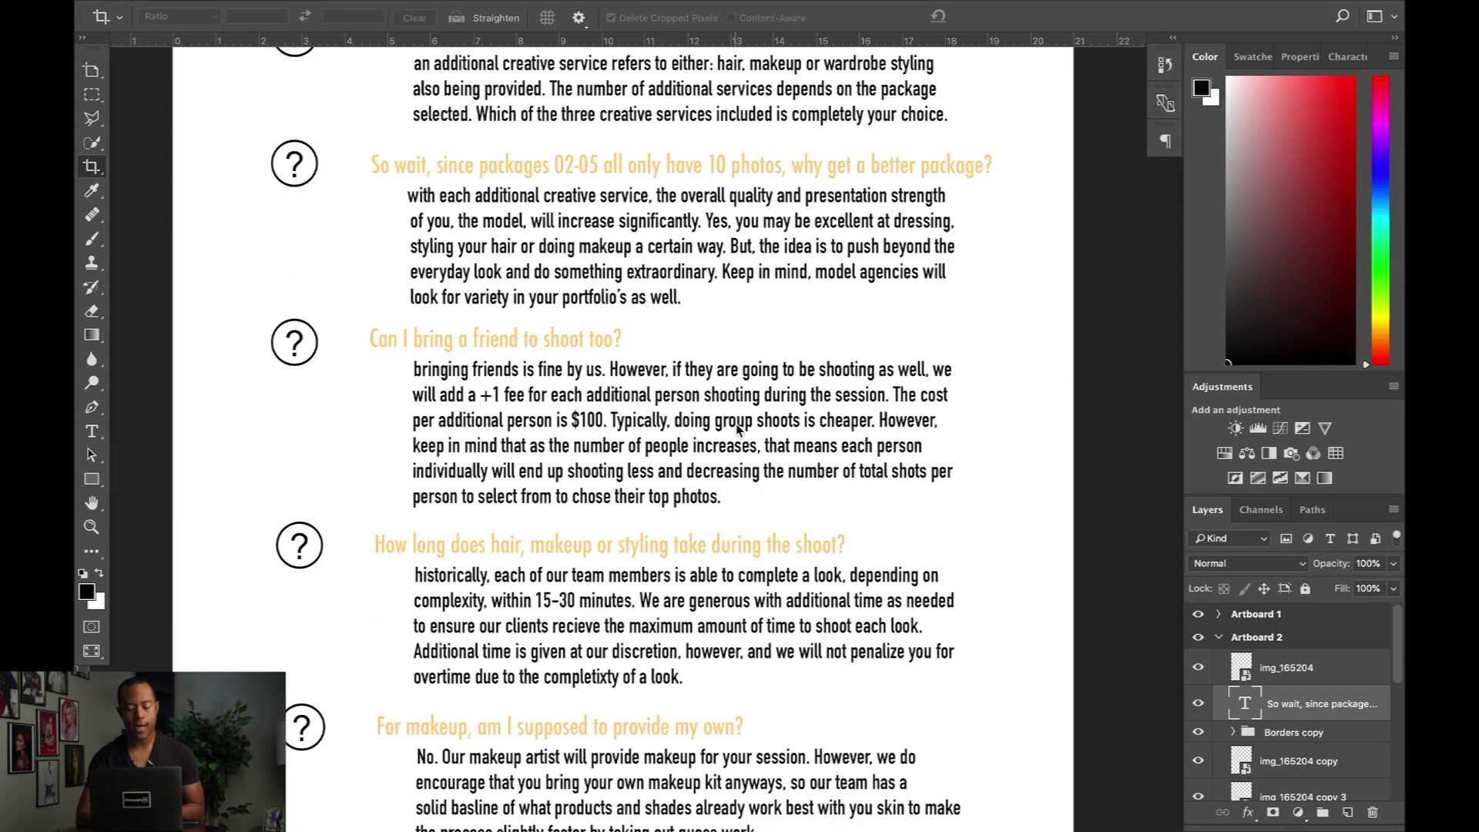
scroll(737, 431, "down", 12)
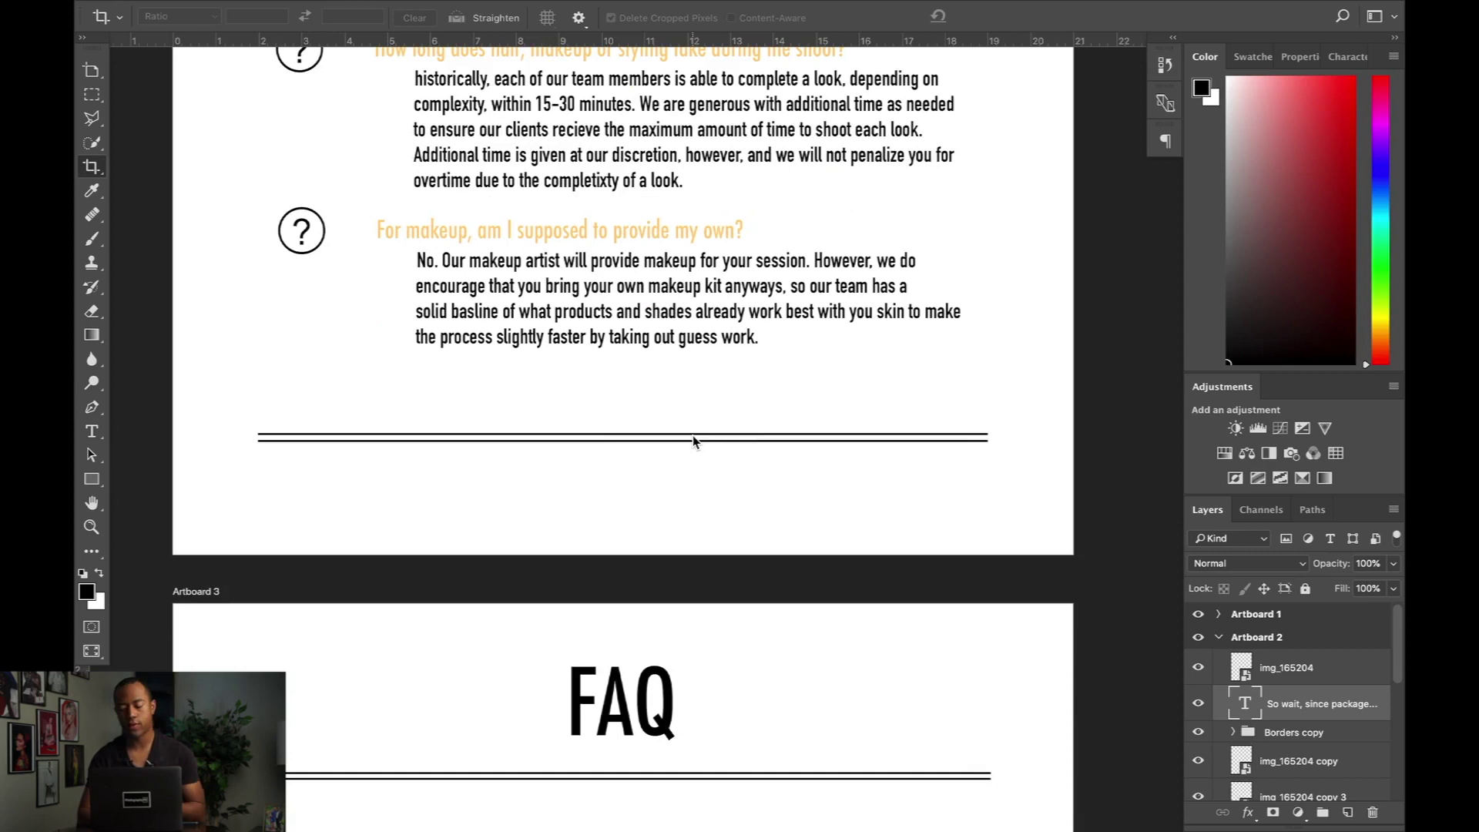
scroll(692, 436, "down", 5)
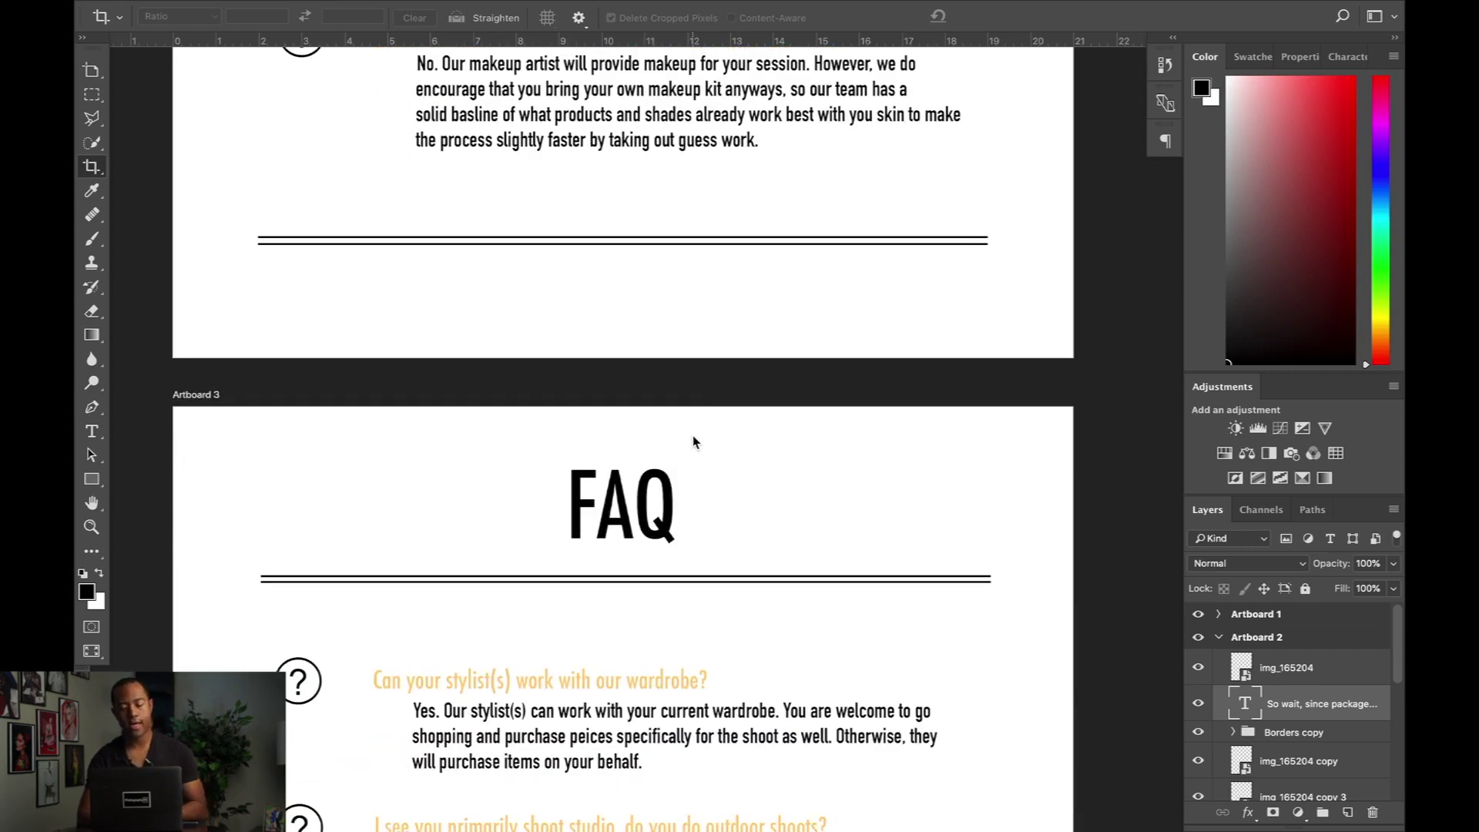
scroll(692, 440, "down", 2)
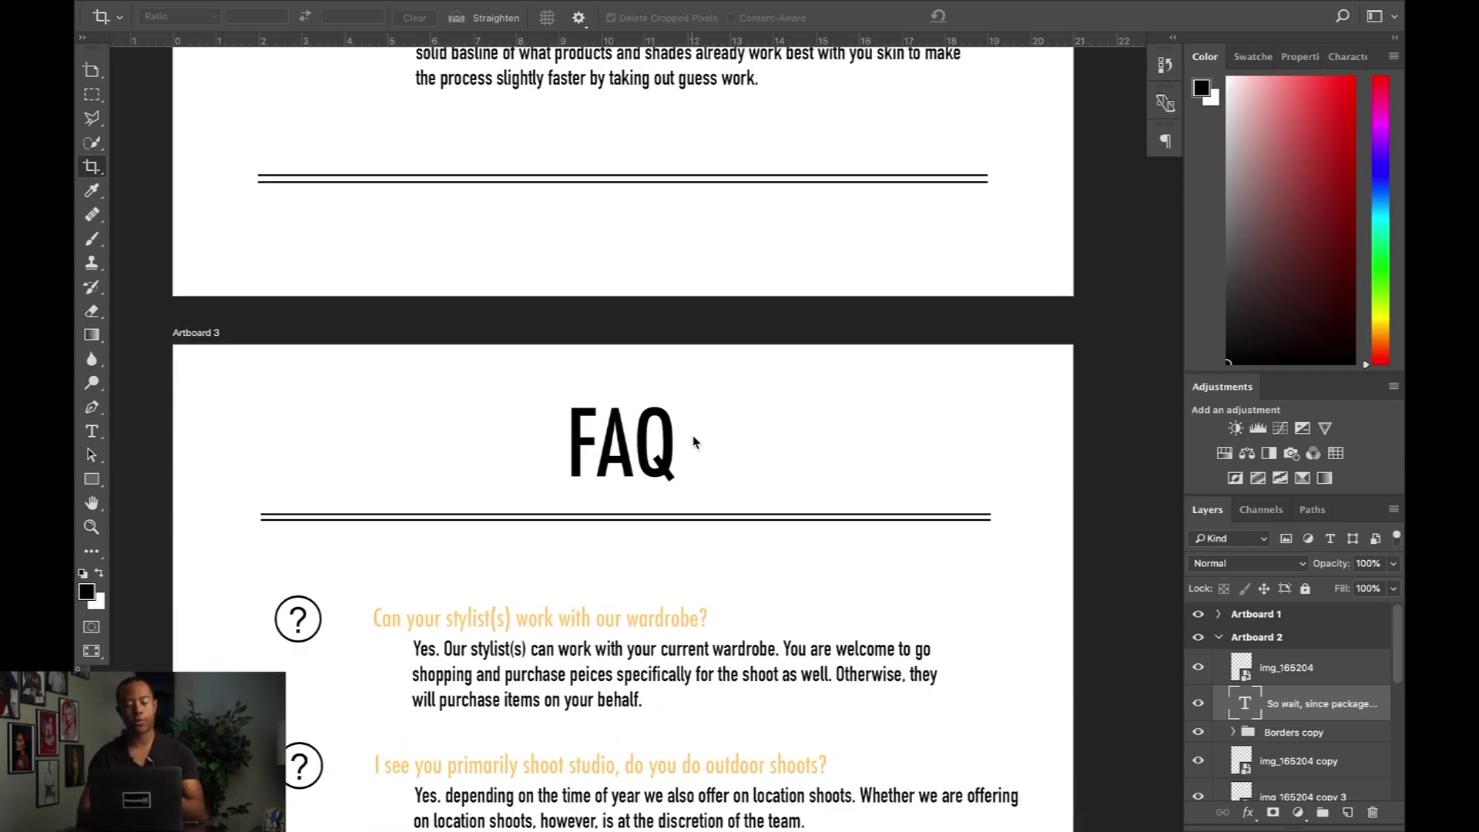
scroll(692, 435, "down", 12)
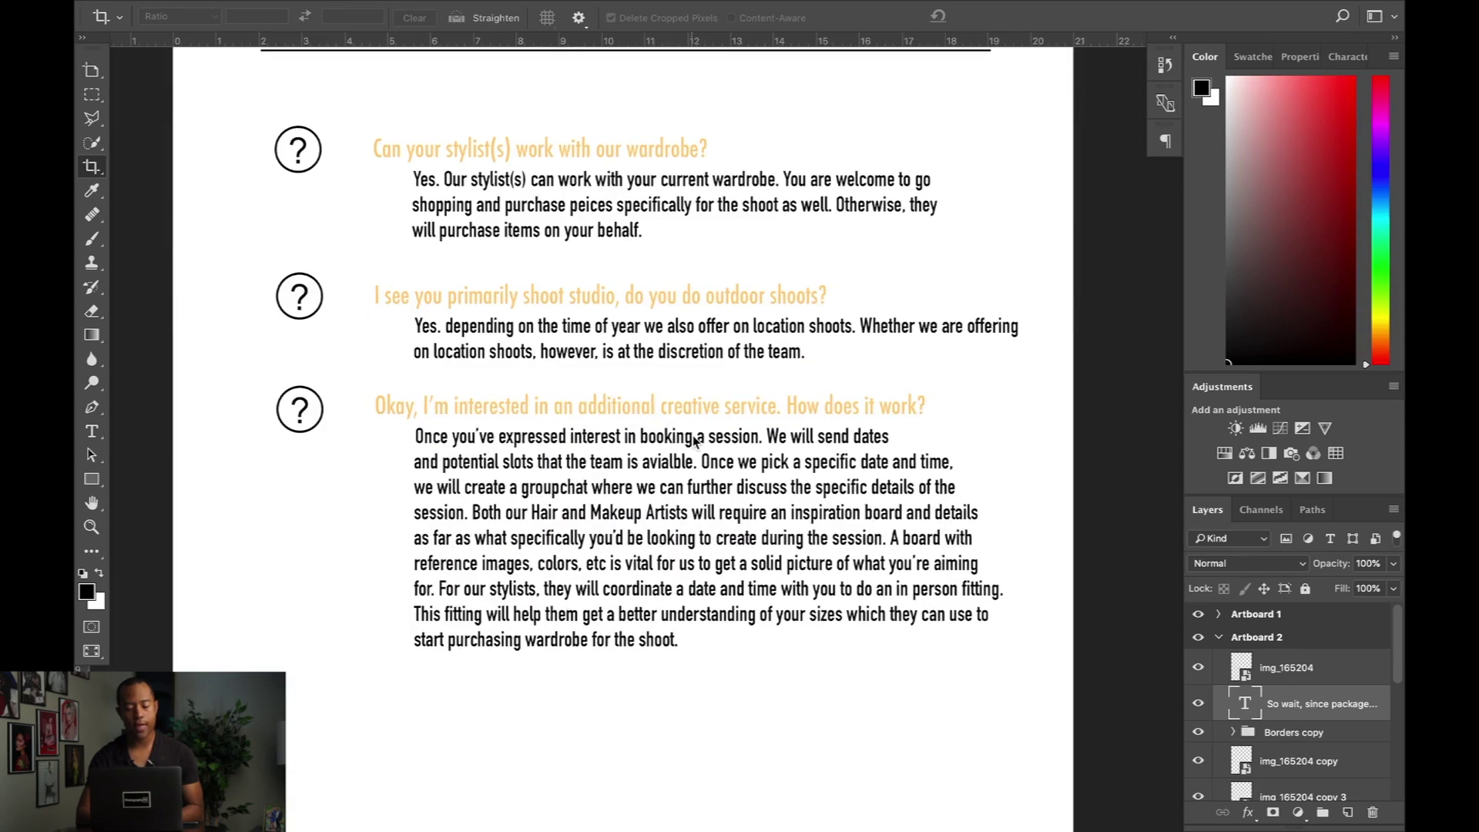
left_click(1219, 638)
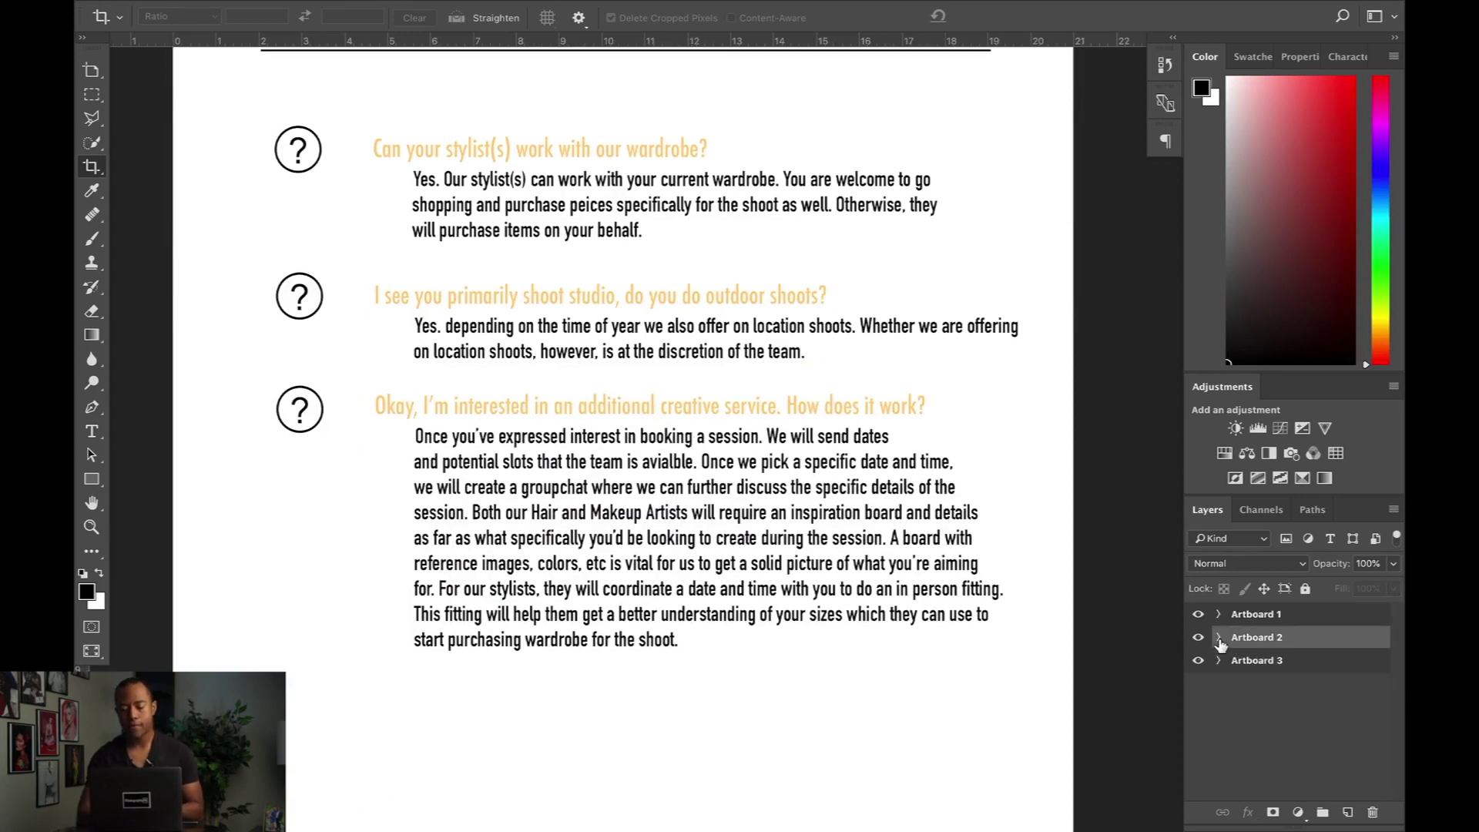
Scroll back to Artboard 1 and down to the Editorials Portraits banner and Silver, Platinum, Titanium tiers.
scroll(844, 418, "up", 4)
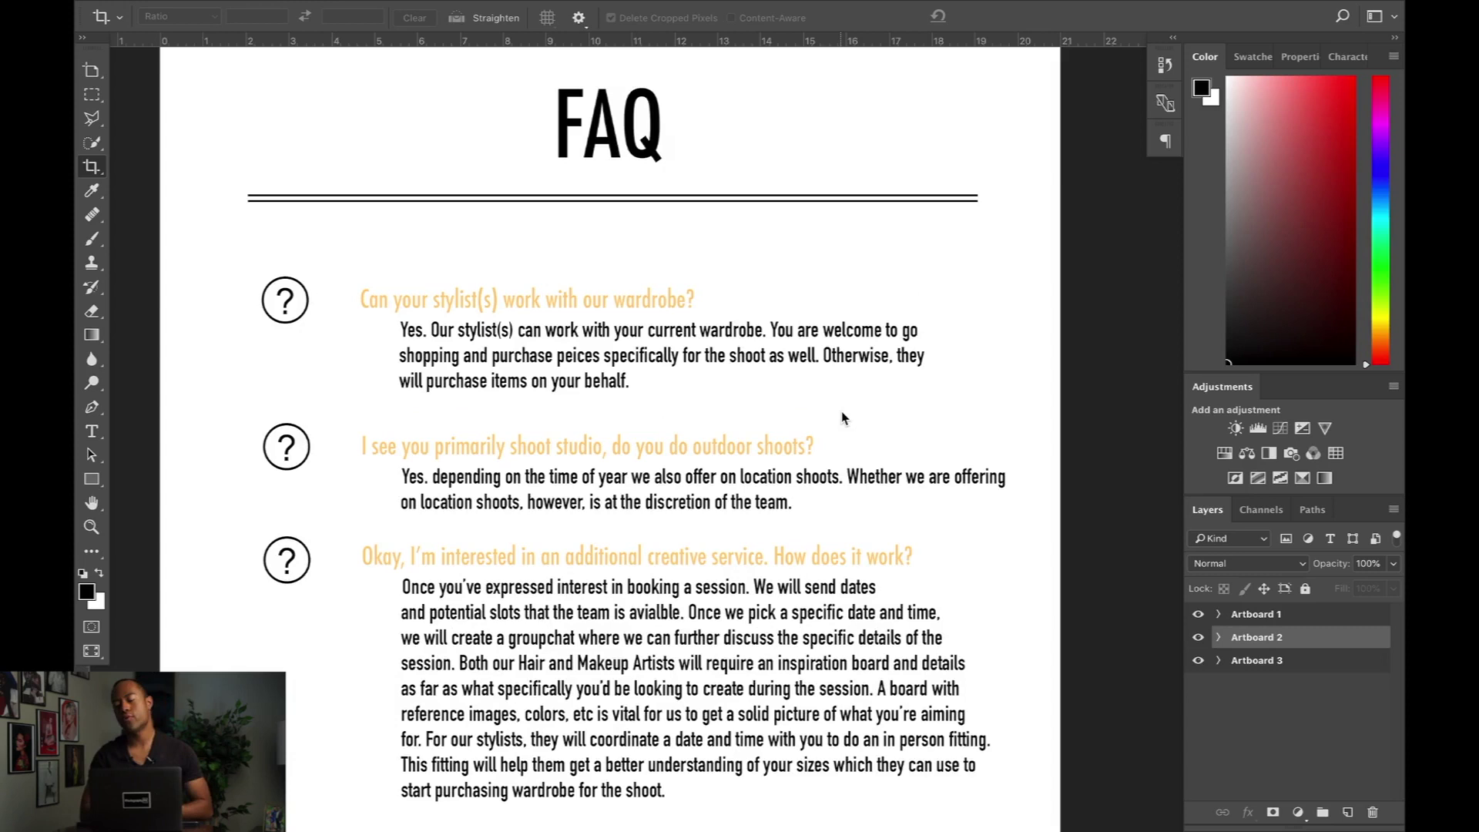
scroll(741, 346, "up", 20)
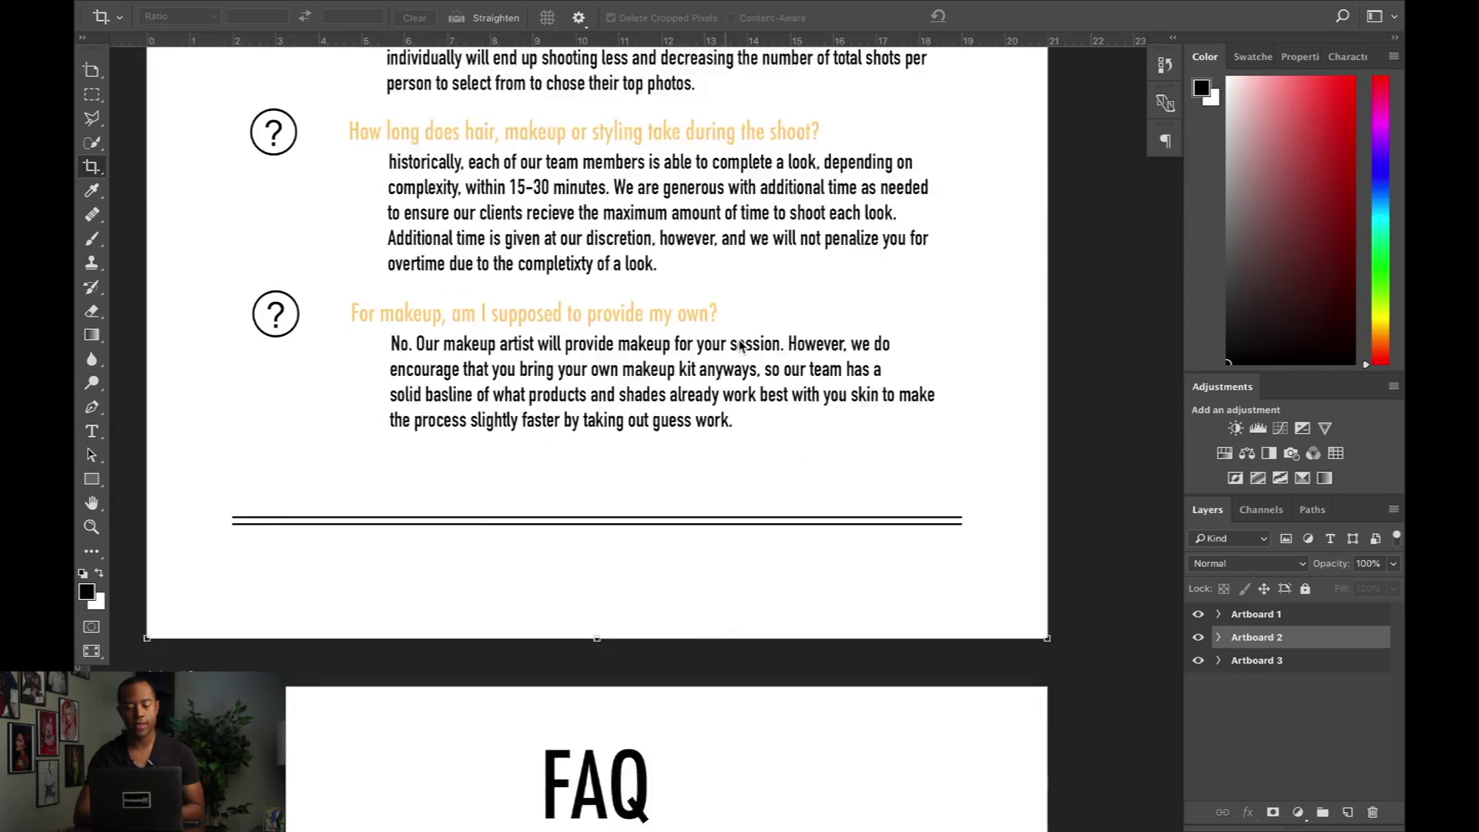
scroll(741, 346, "up", 10)
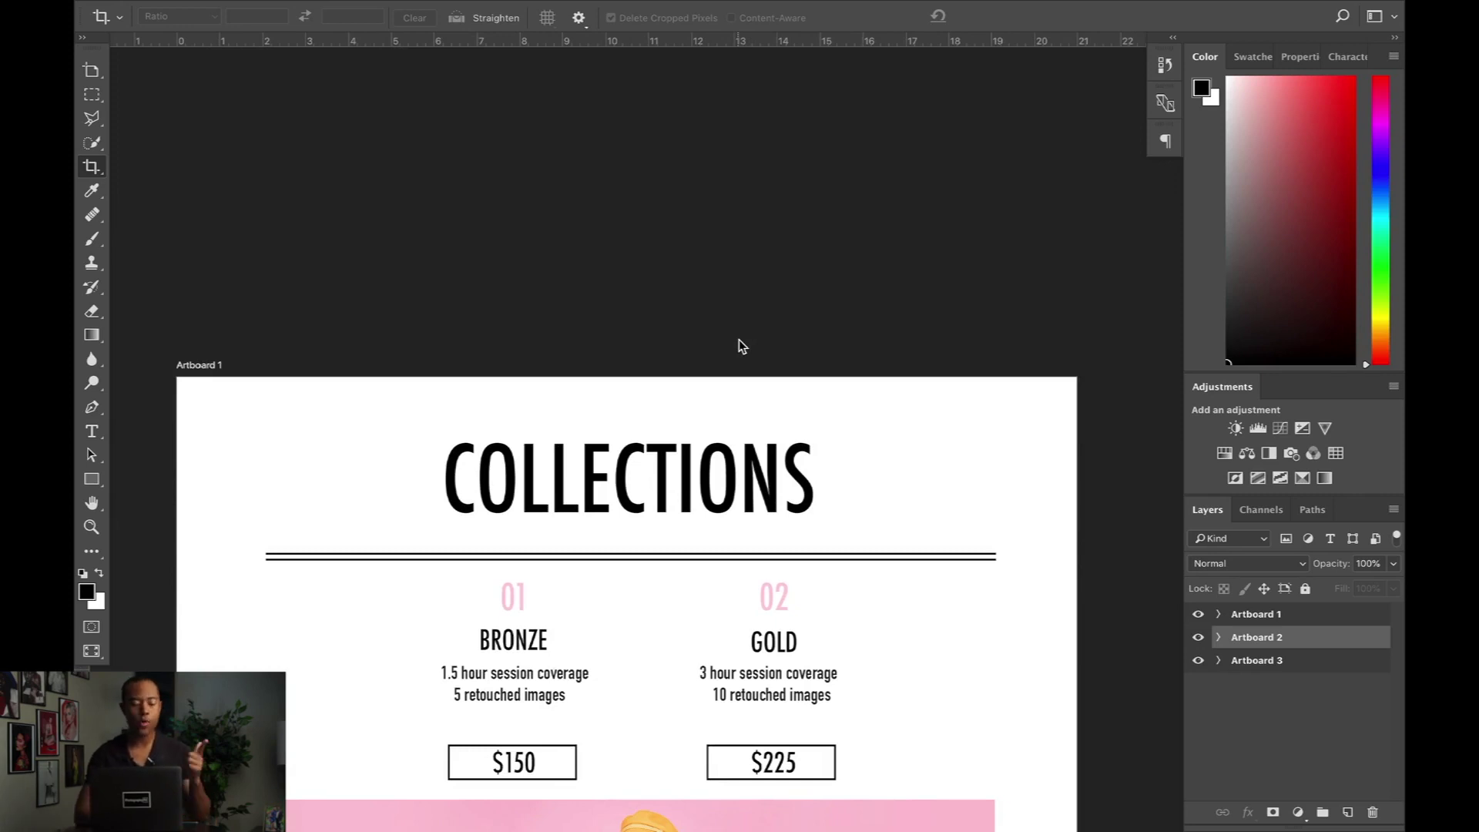
scroll(742, 346, "down", 4)
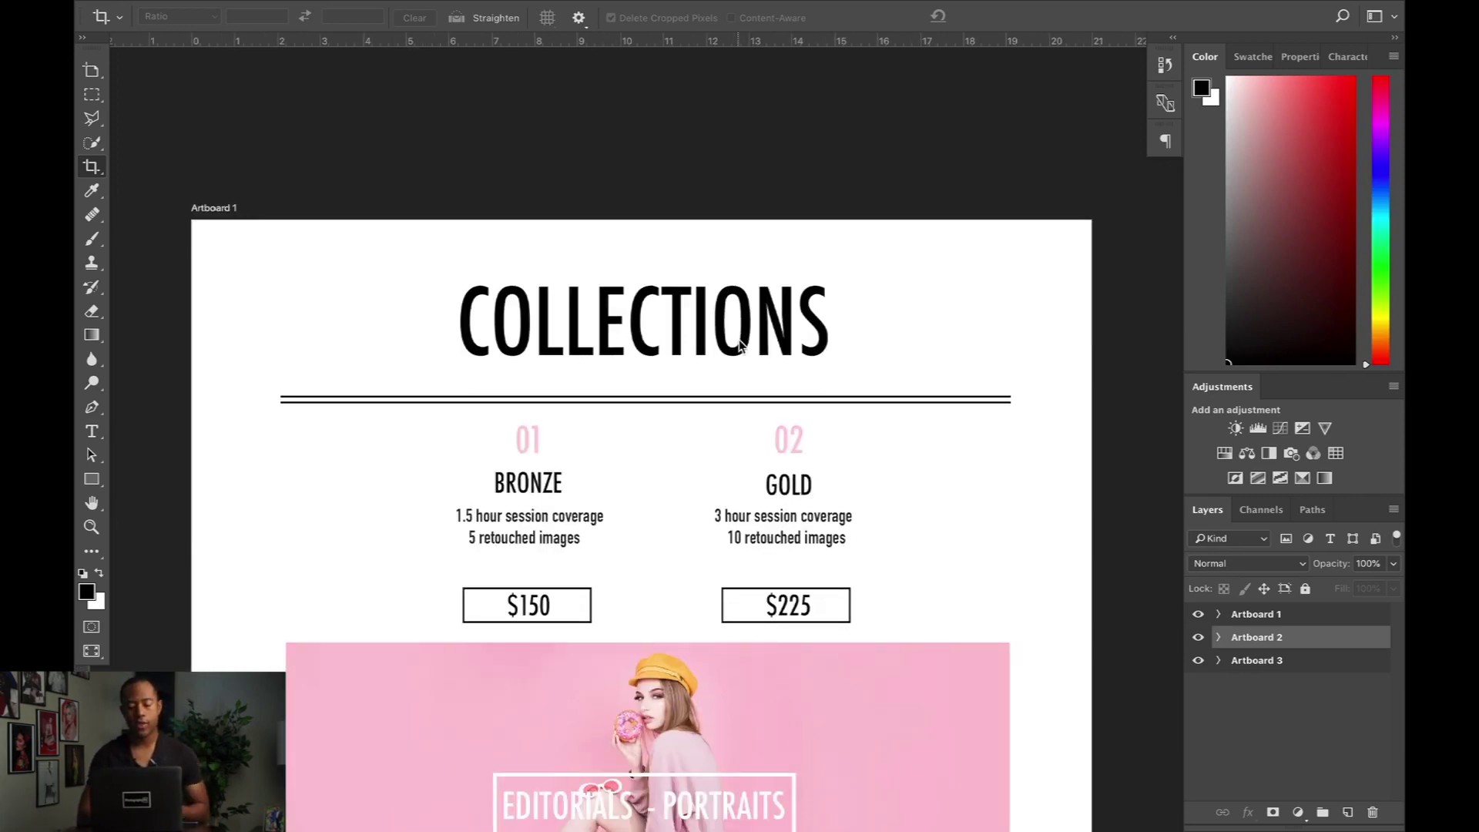
scroll(742, 345, "down", 3)
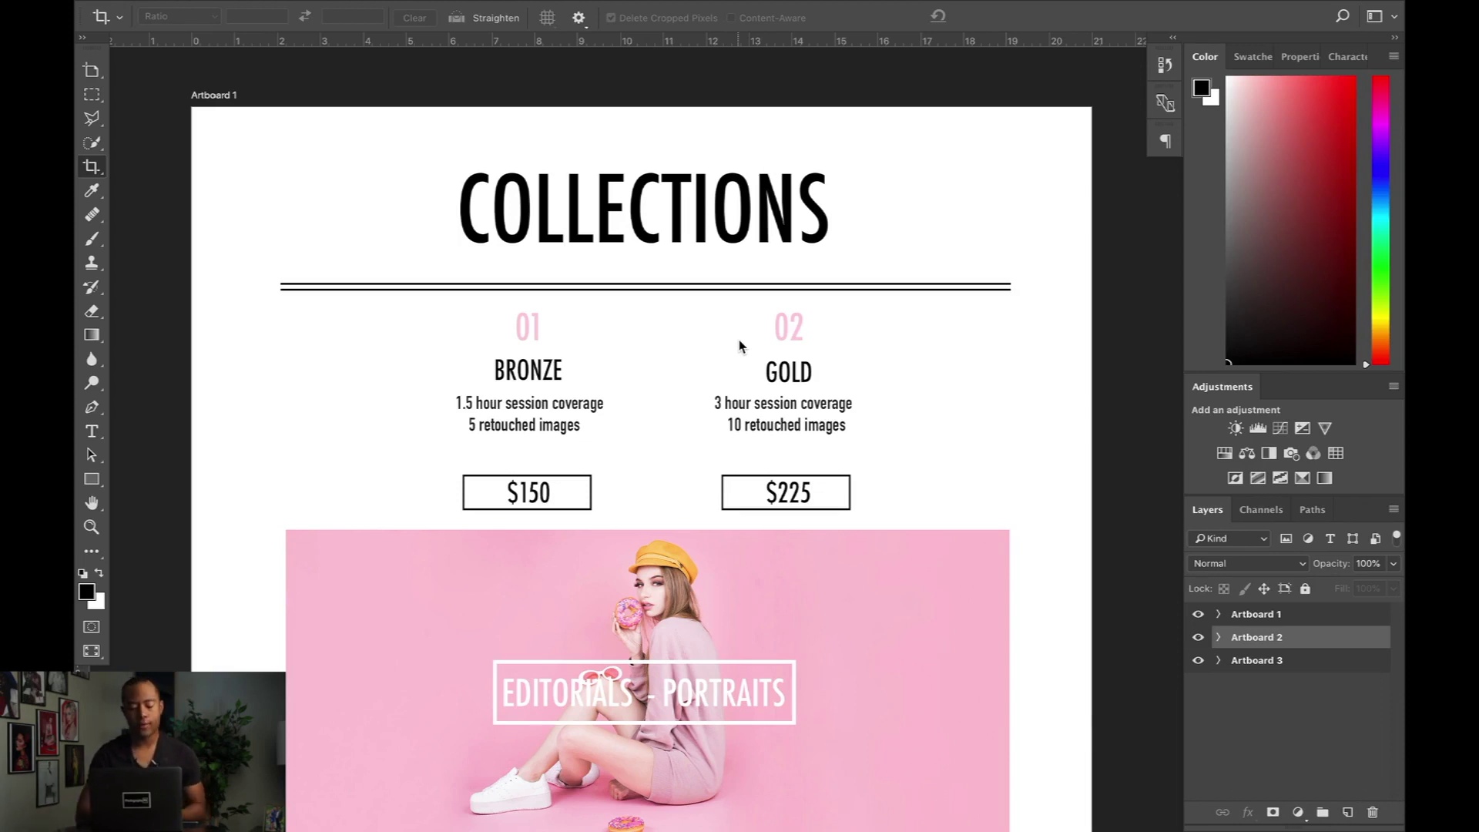
scroll(740, 341, "down", 10)
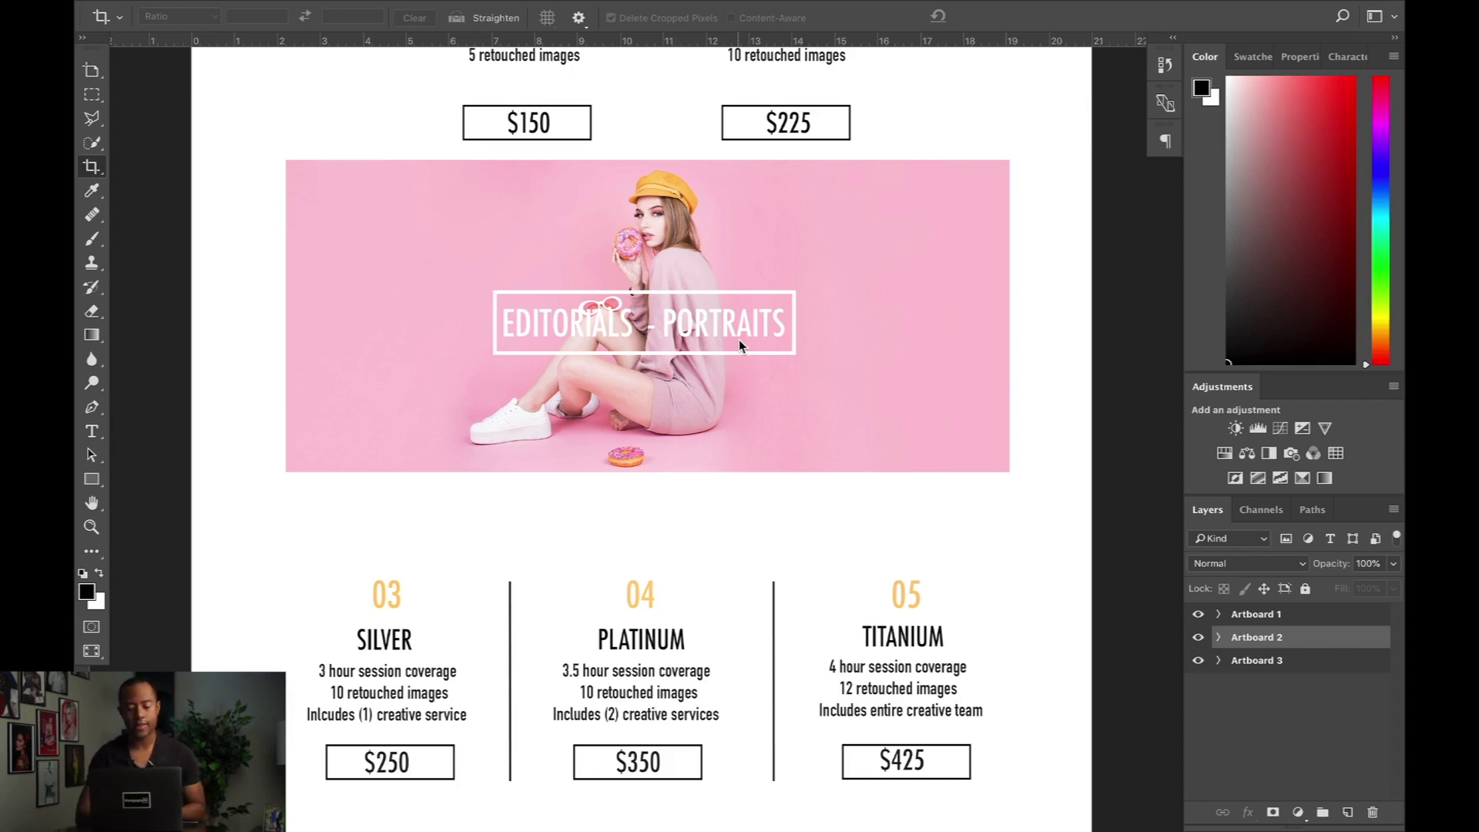
Scroll past Artboard 1's footer to Artboard 2's FAQ heading and its creative-services and styling questions.
scroll(738, 344, "down", 3)
scroll(871, 501, "down", 3)
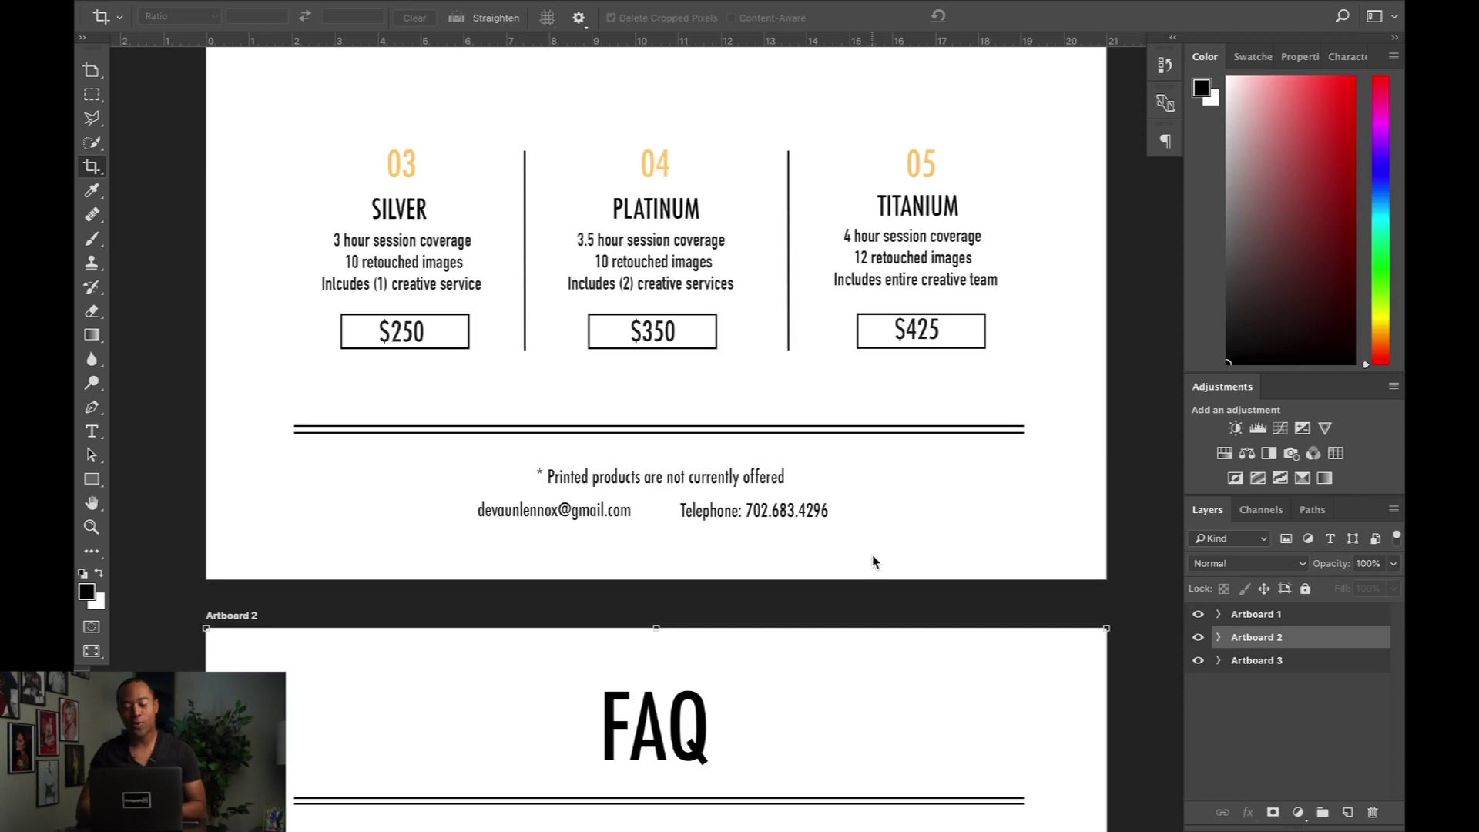
scroll(873, 561, "down", 6)
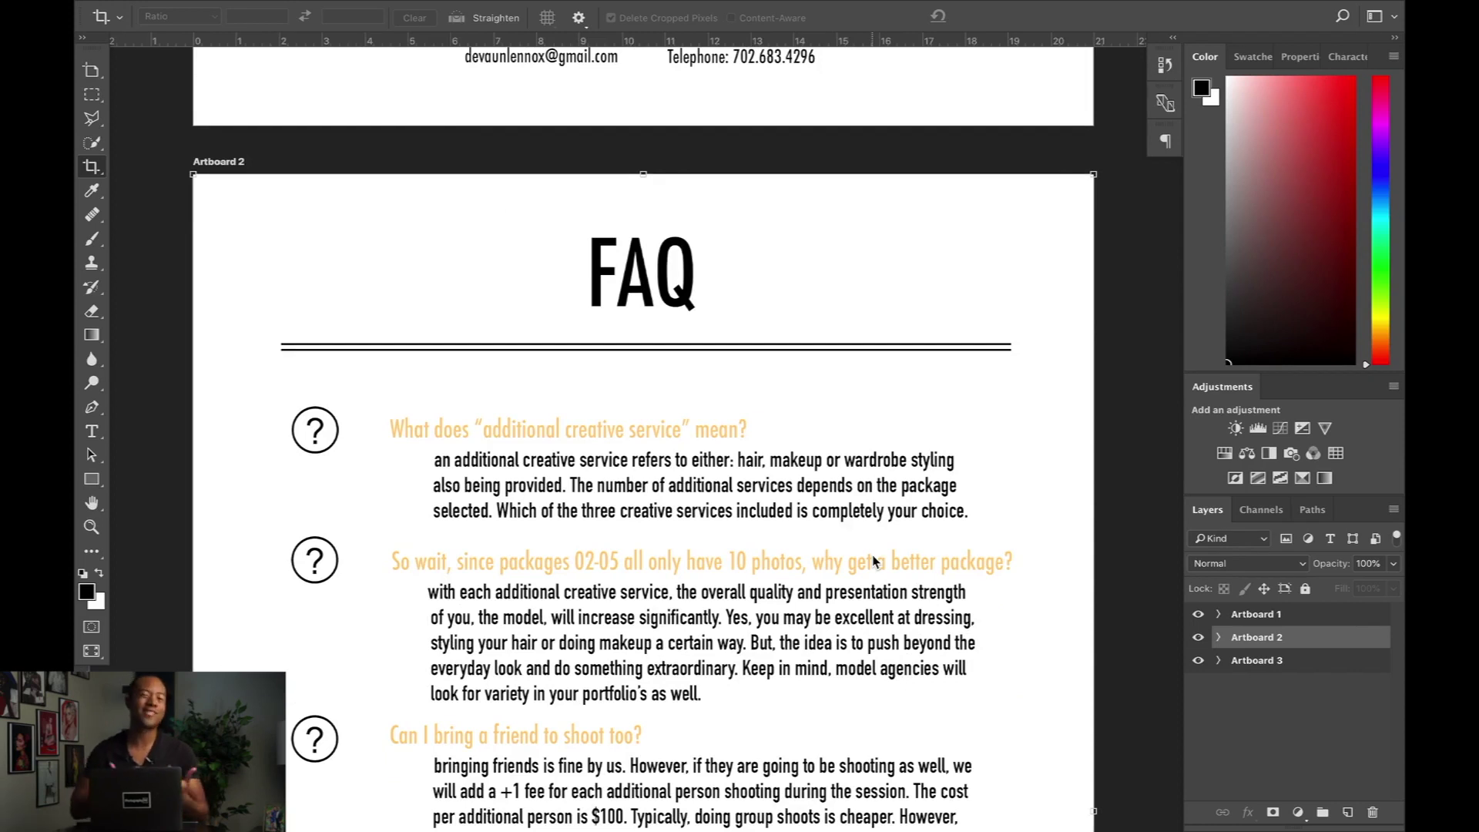
scroll(873, 561, "down", 3)
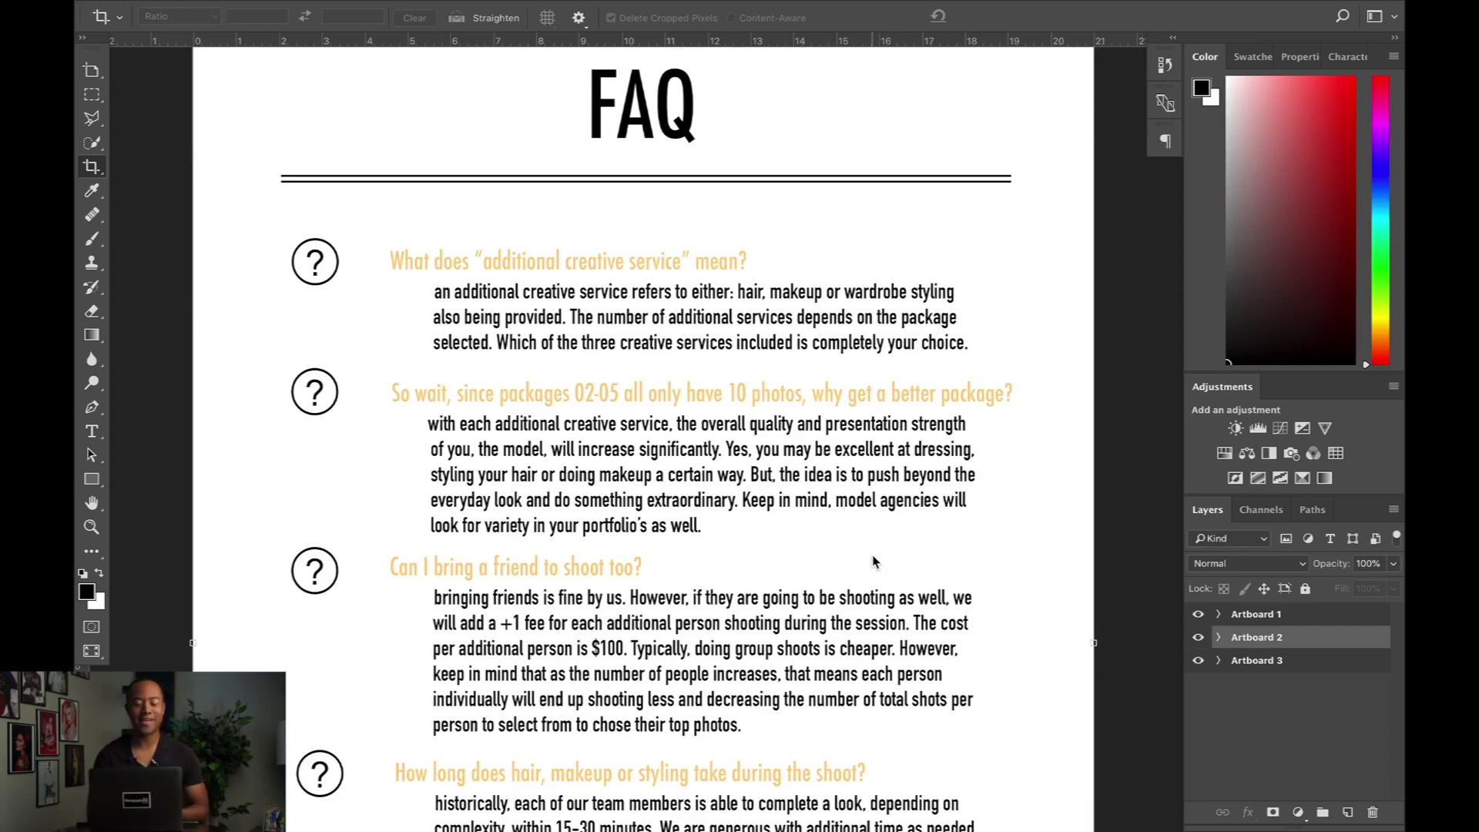
scroll(872, 561, "down", 1)
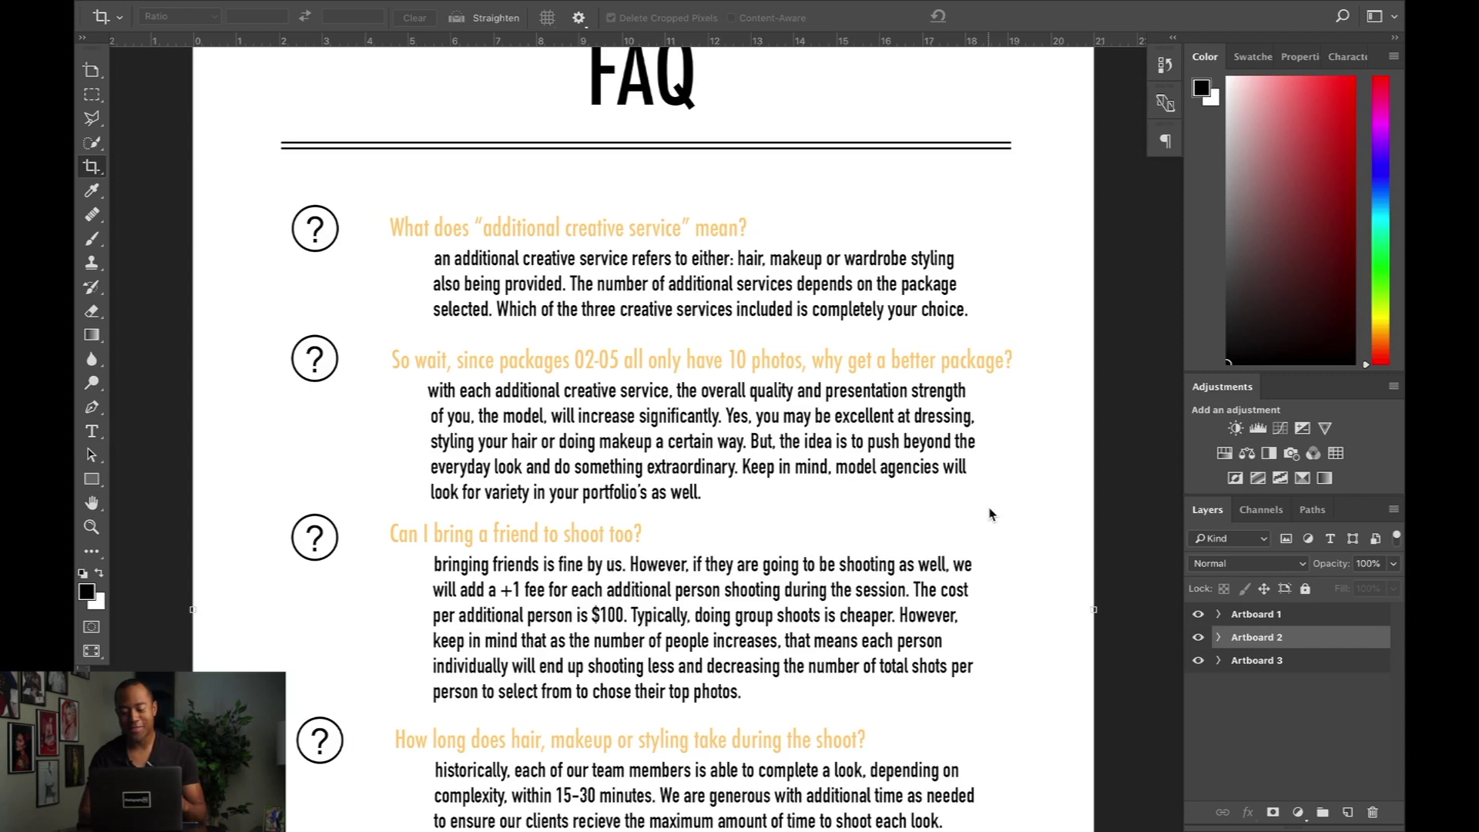
scroll(991, 513, "down", 2)
scroll(992, 514, "up", 3)
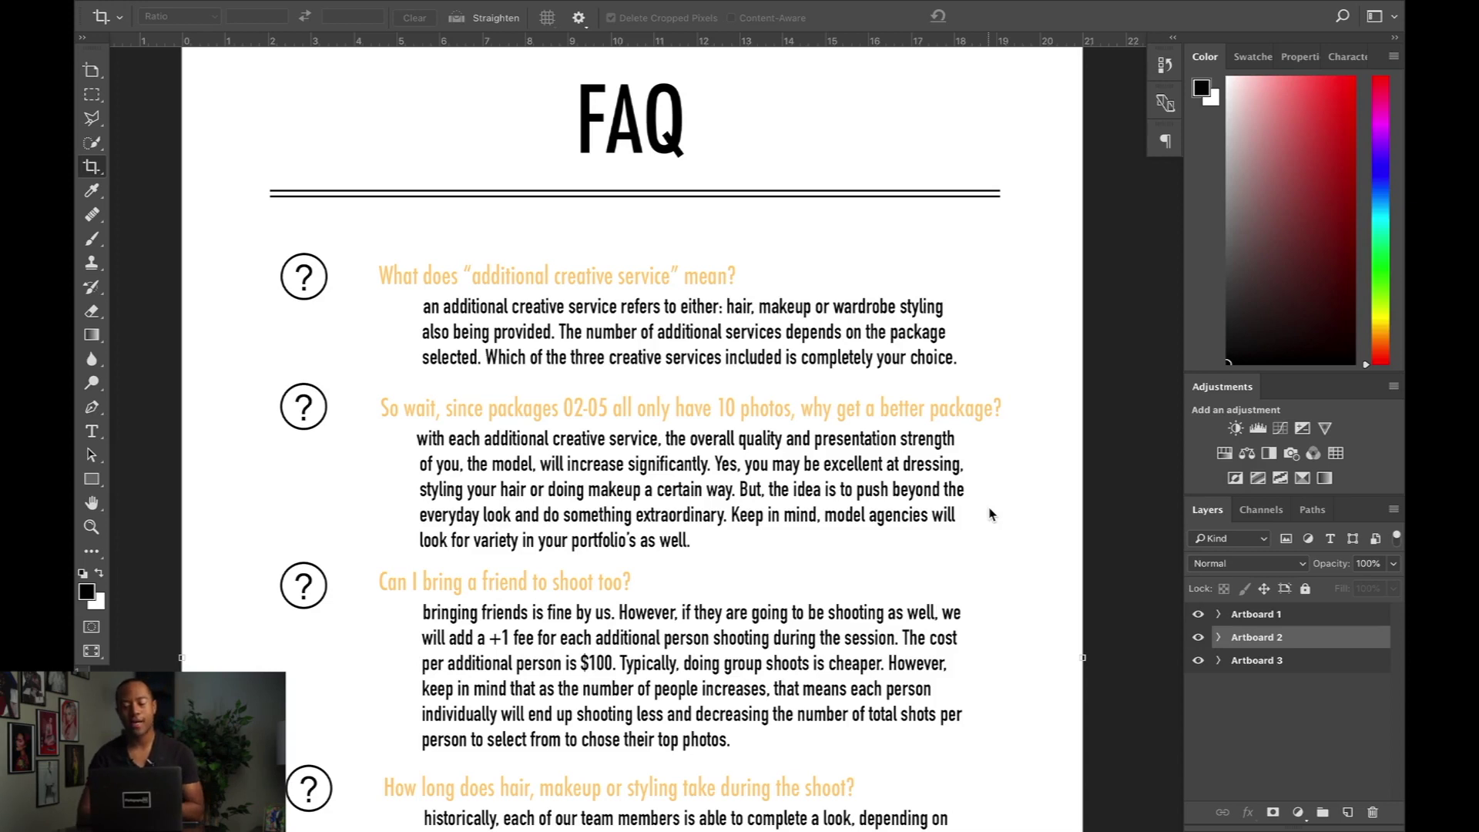
scroll(990, 515, "up", 15)
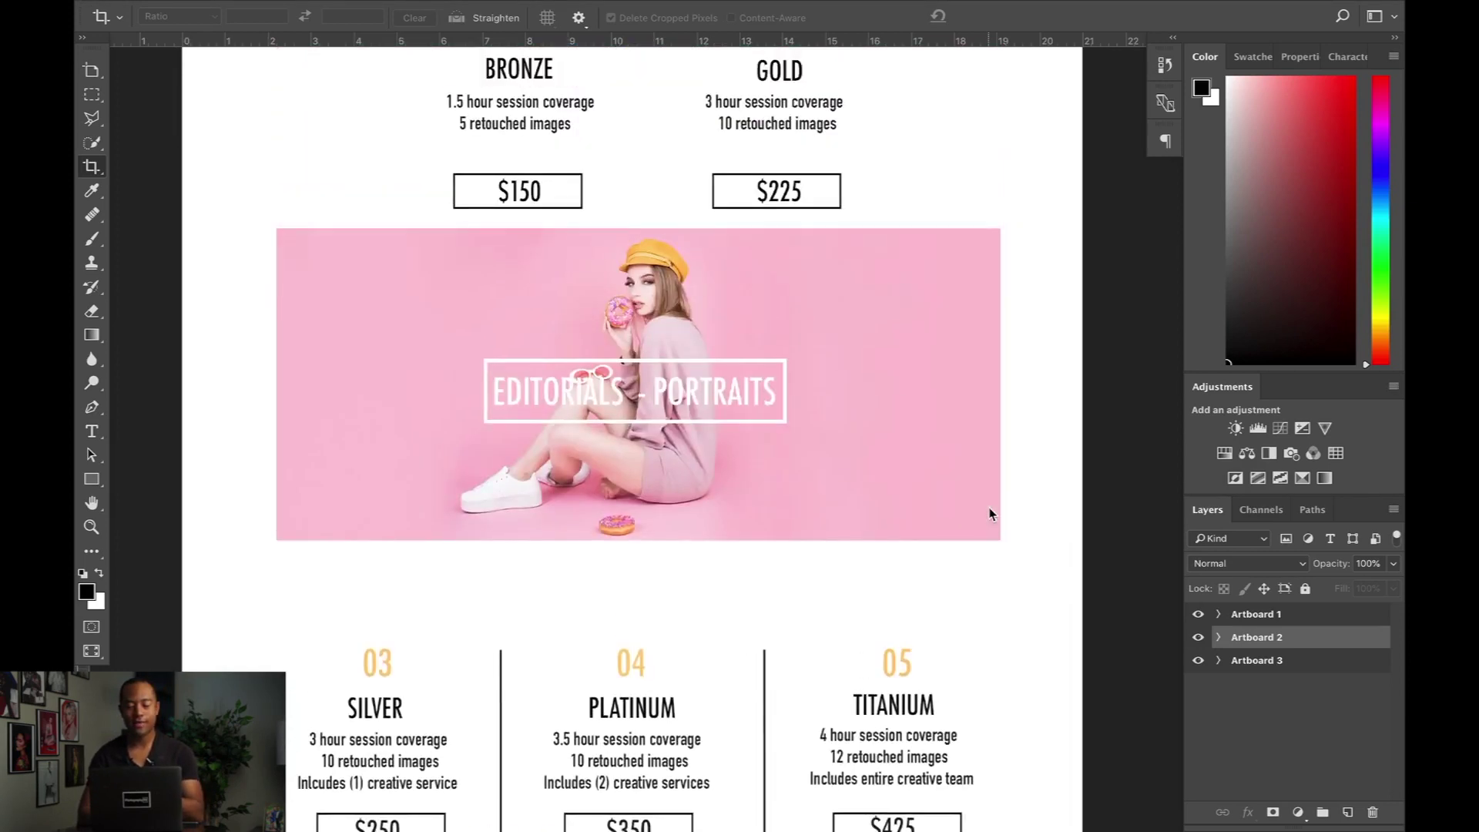
scroll(990, 514, "up", 4)
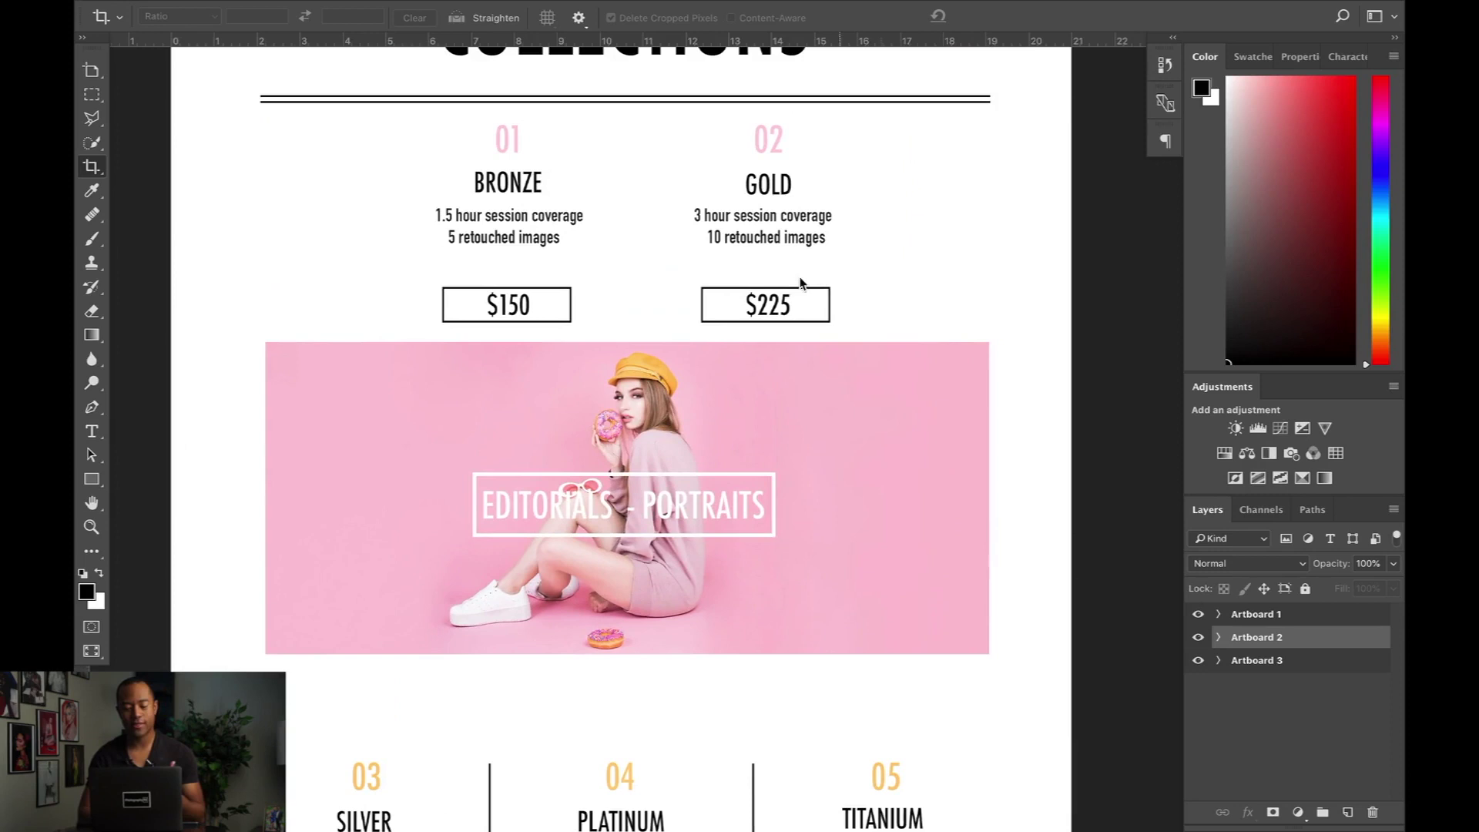
scroll(775, 277, "down", 8)
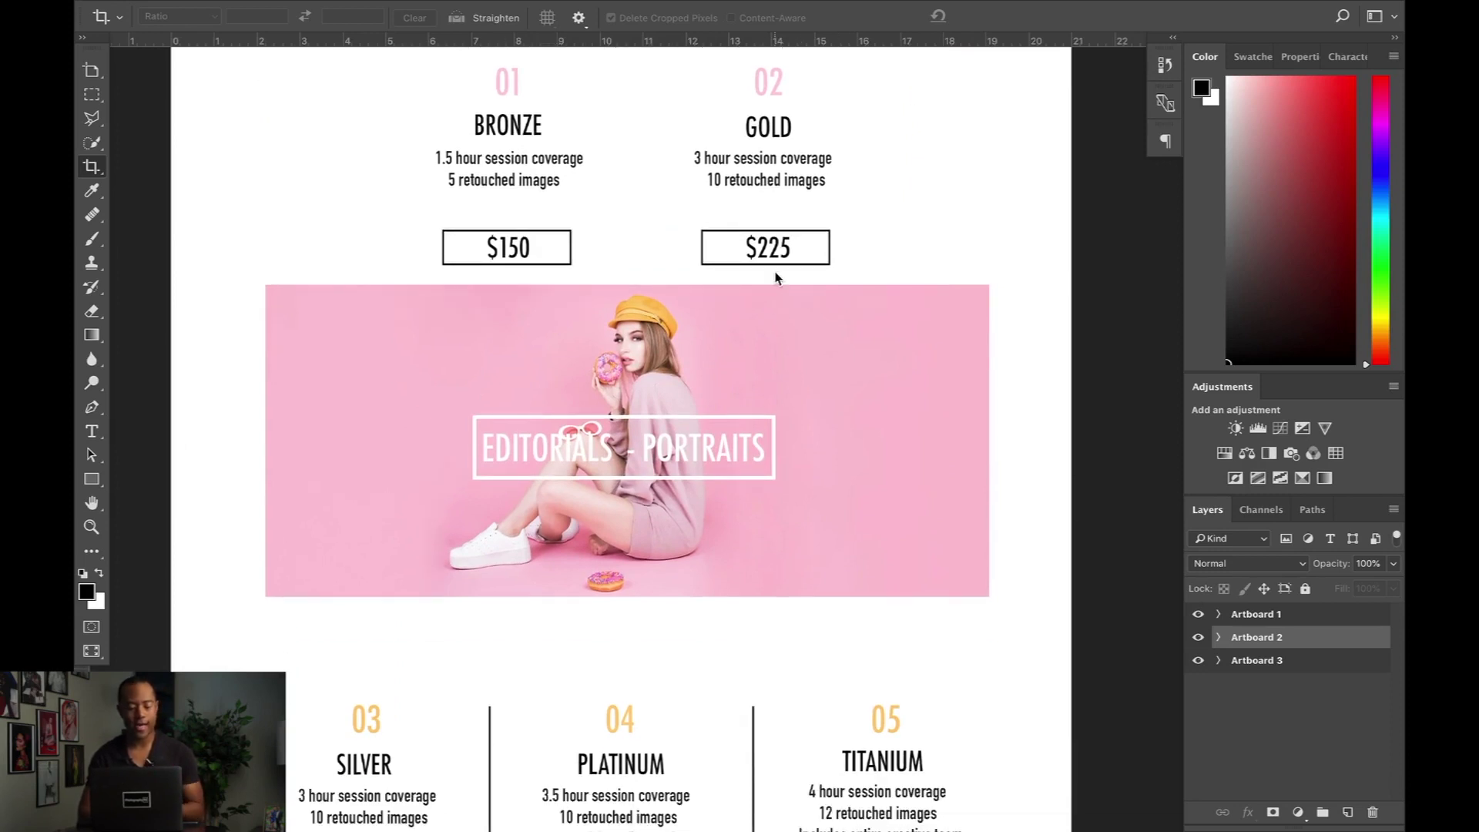
scroll(775, 277, "down", 2)
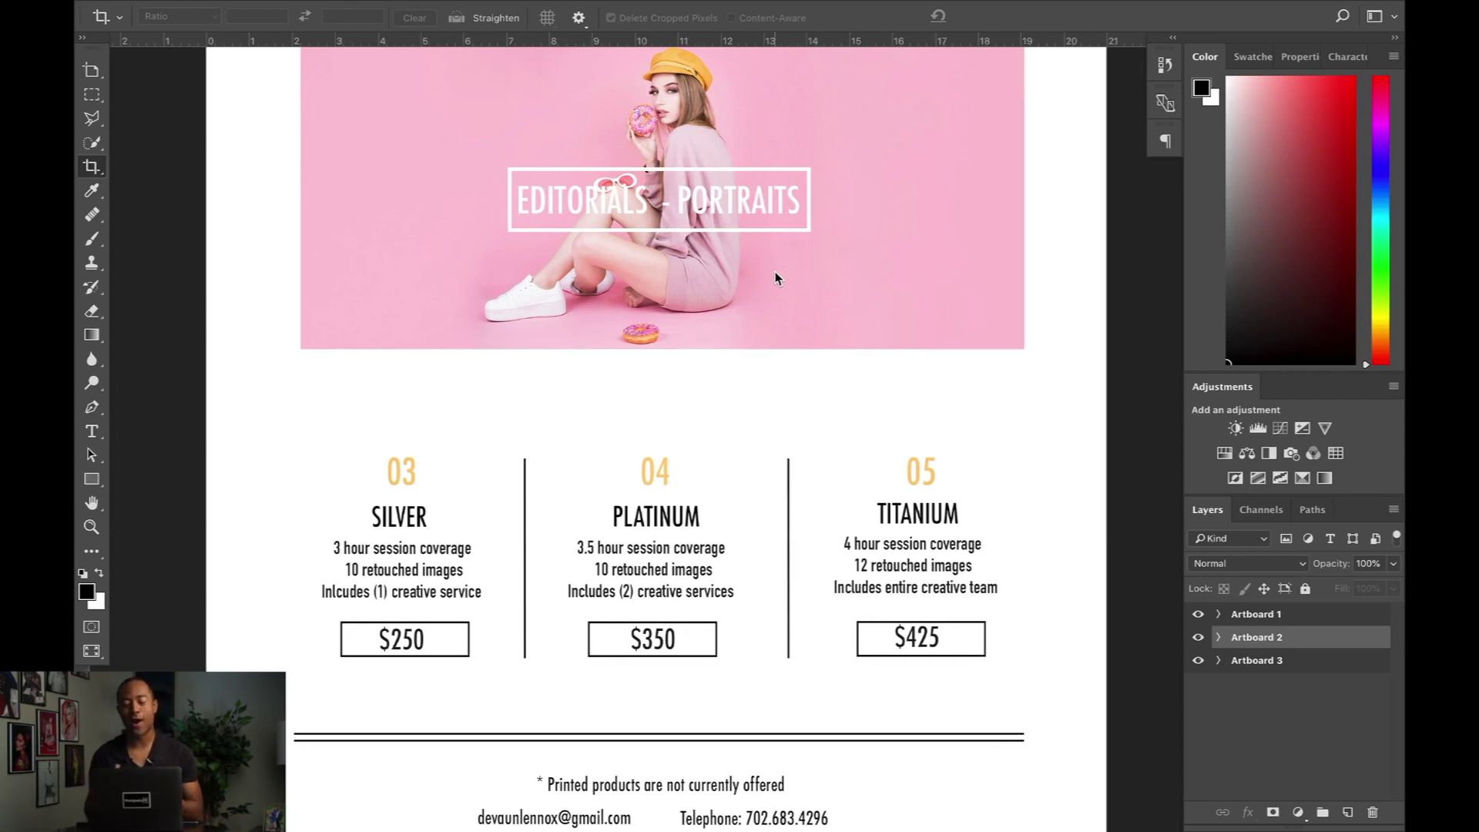
scroll(776, 278, "down", 15)
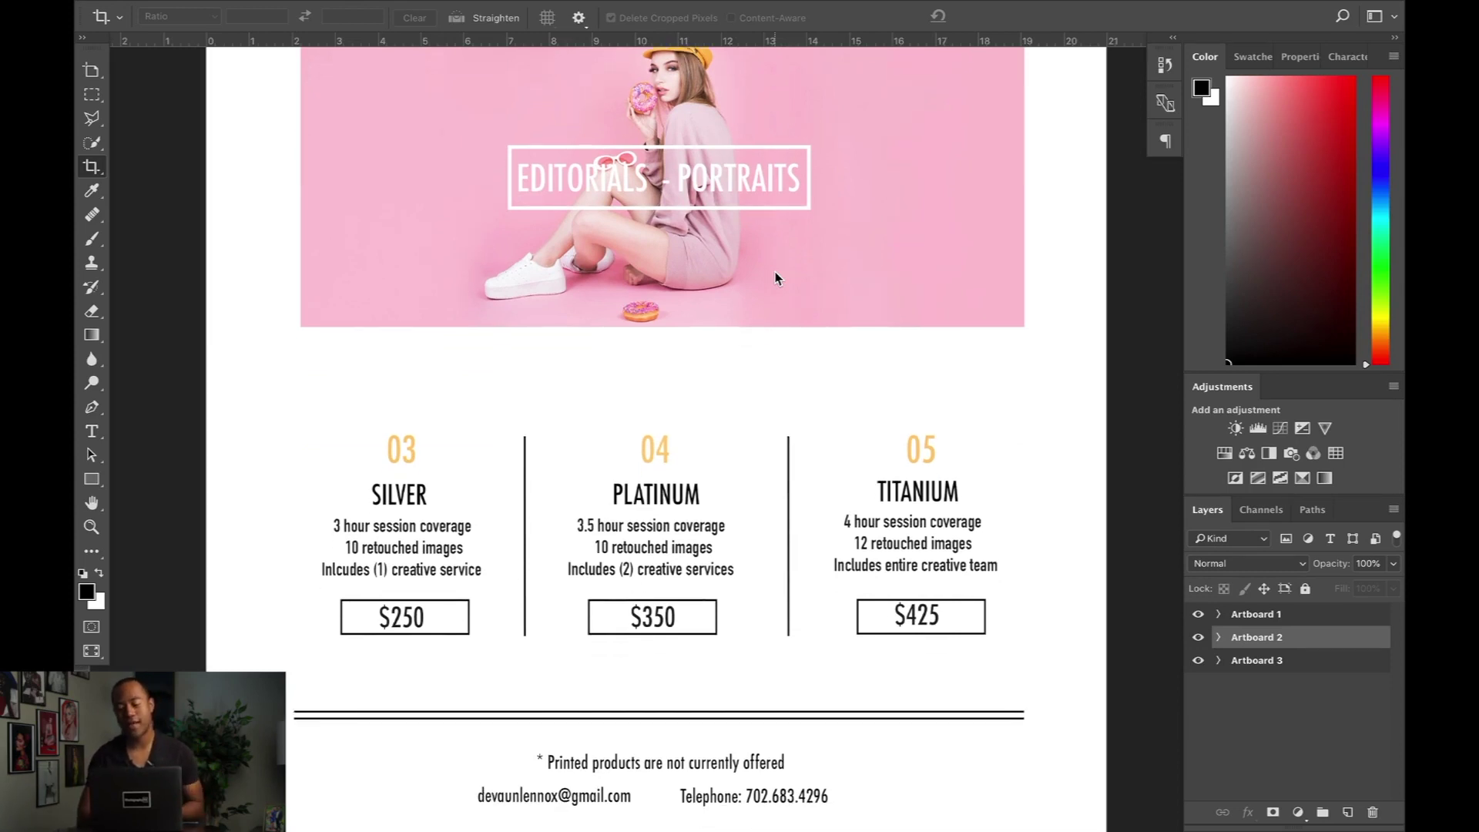
Scroll from Artboard 3 back past Artboard 2 to the COLLECTIONS heading with Bronze and Gold packages.
scroll(776, 278, "down", 3)
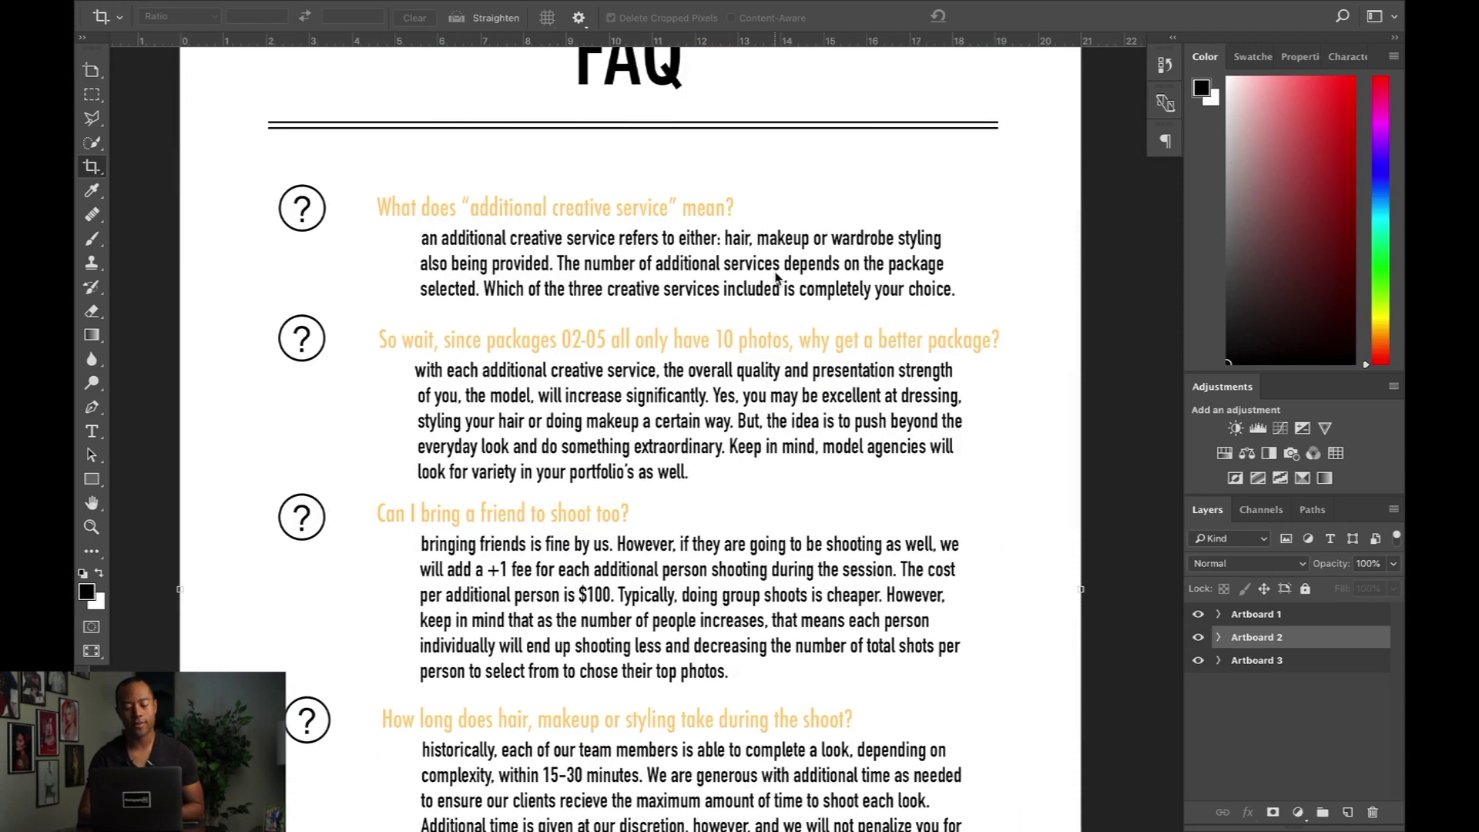
scroll(775, 278, "down", 2)
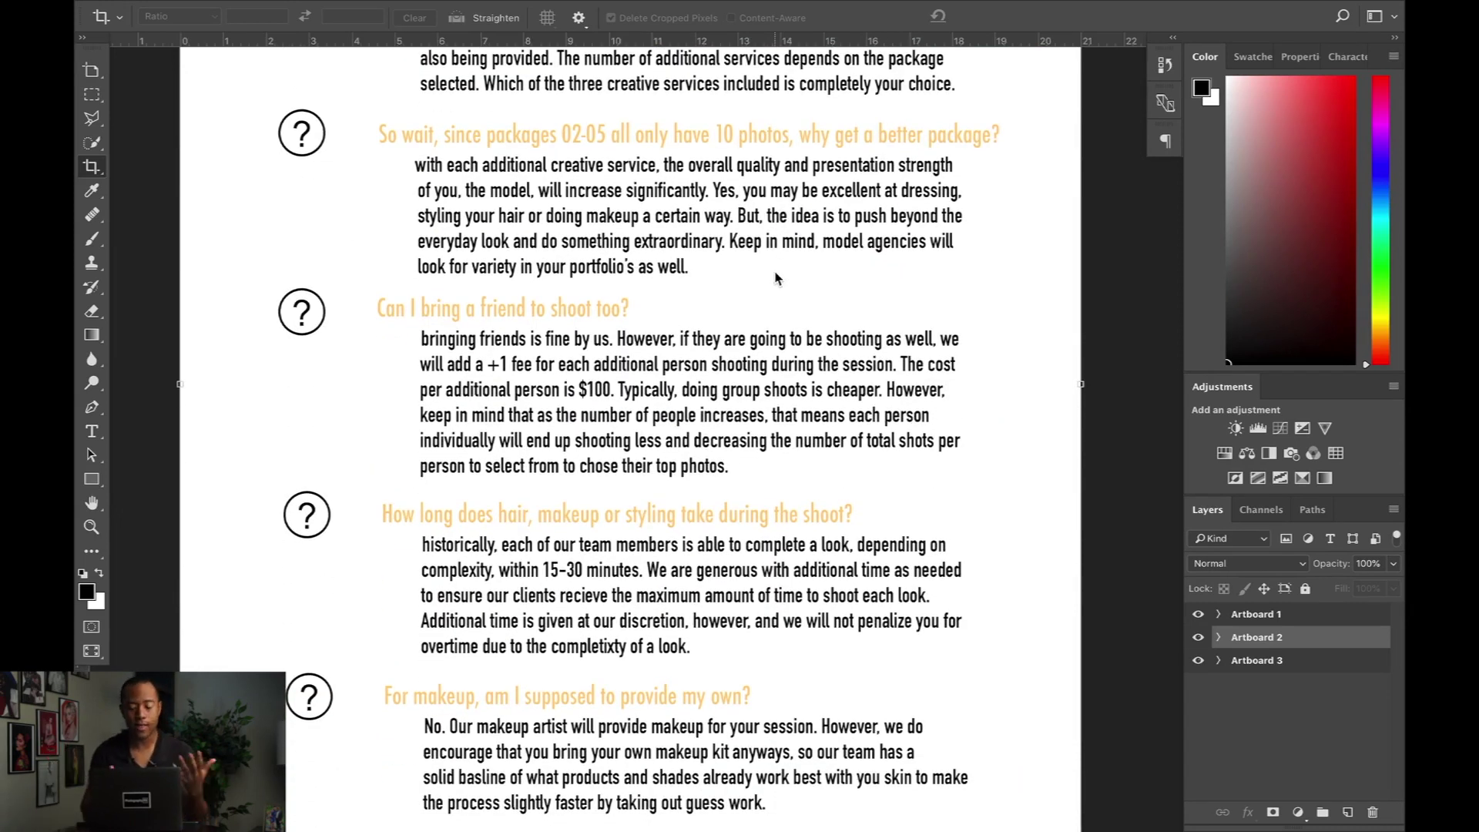
scroll(775, 278, "down", 2)
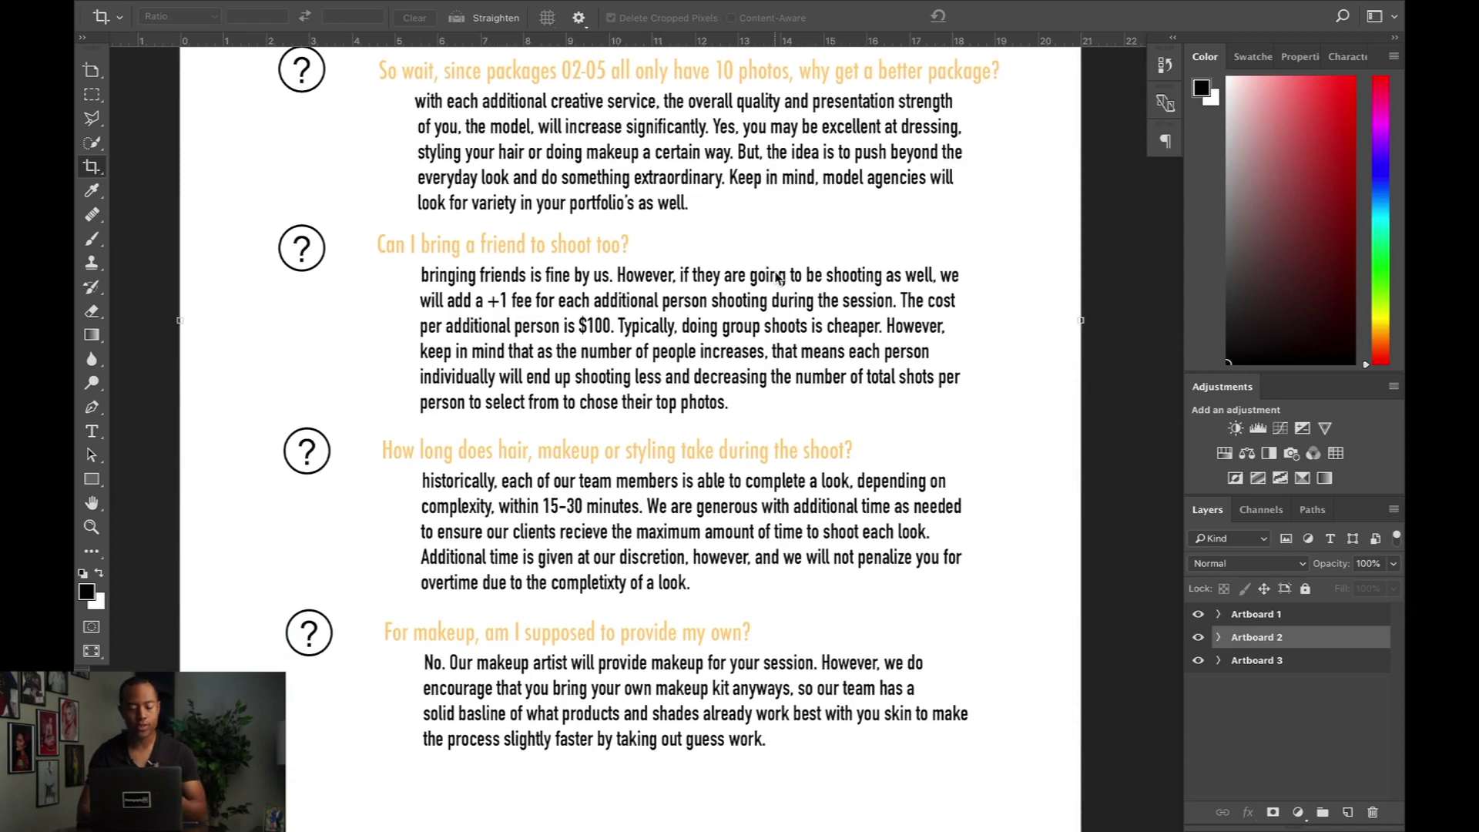
scroll(778, 277, "down", 2)
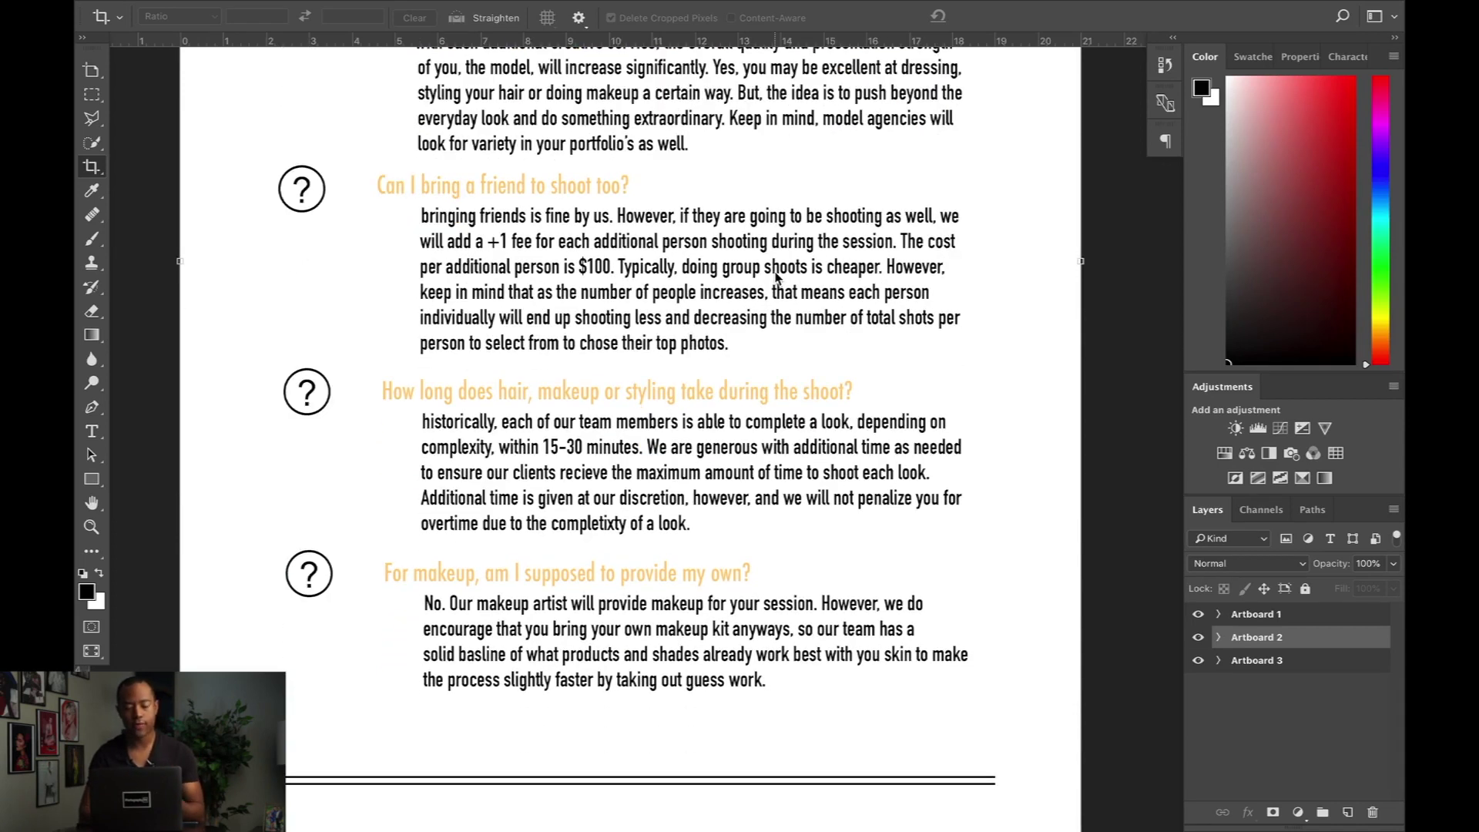
scroll(775, 278, "down", 3)
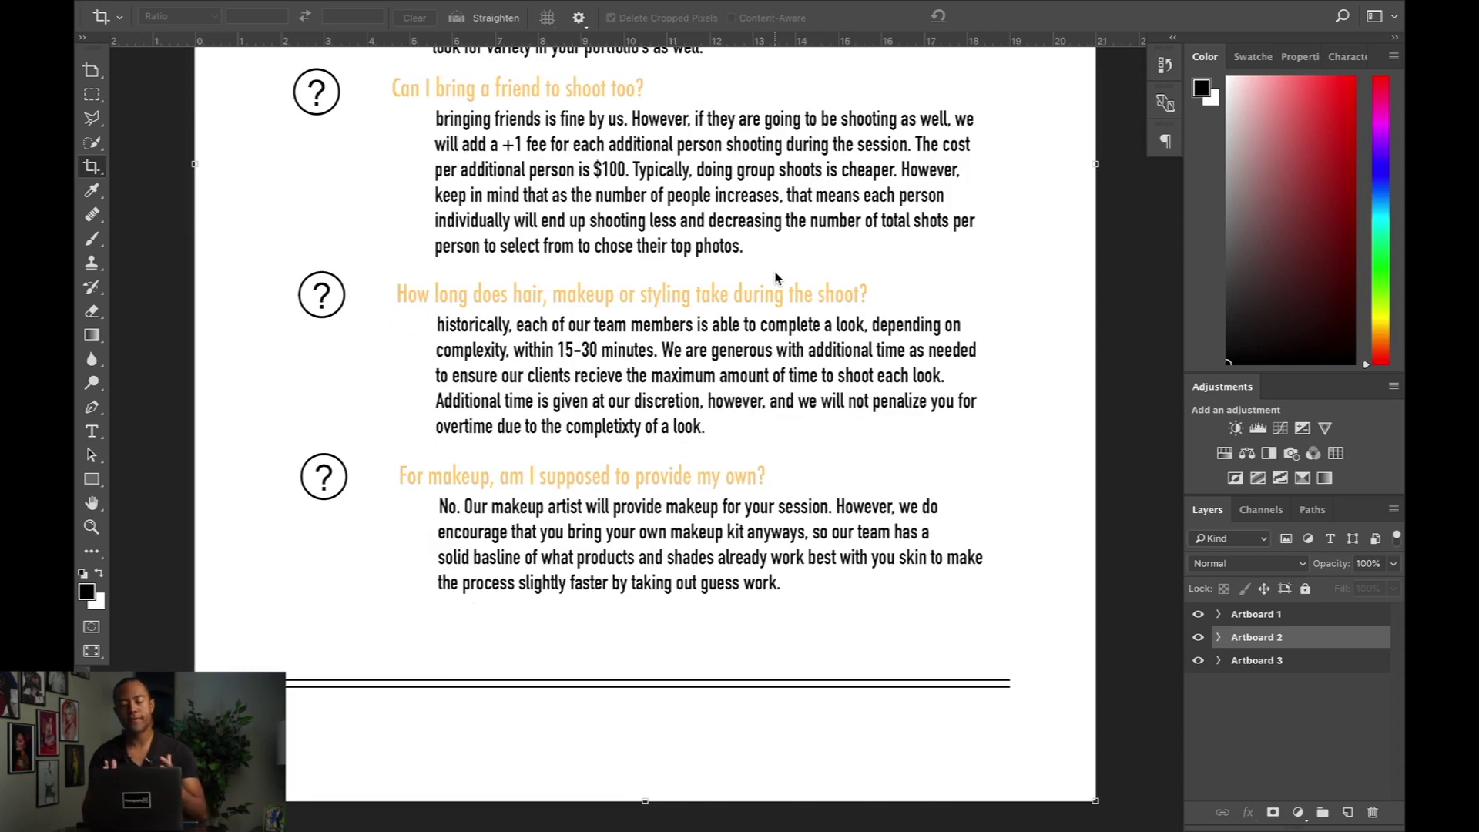
scroll(776, 278, "down", 10)
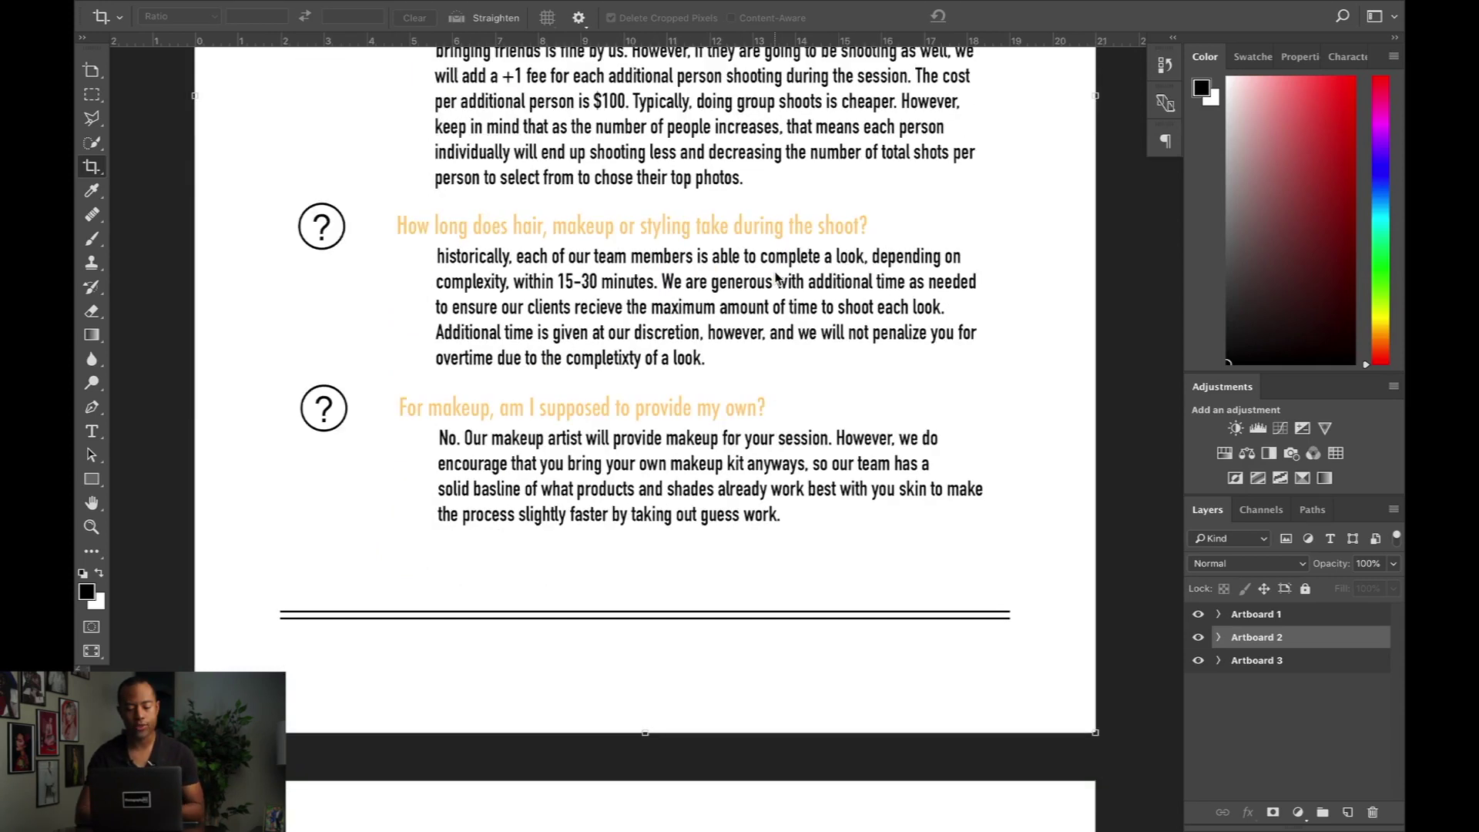
scroll(776, 278, "down", 9)
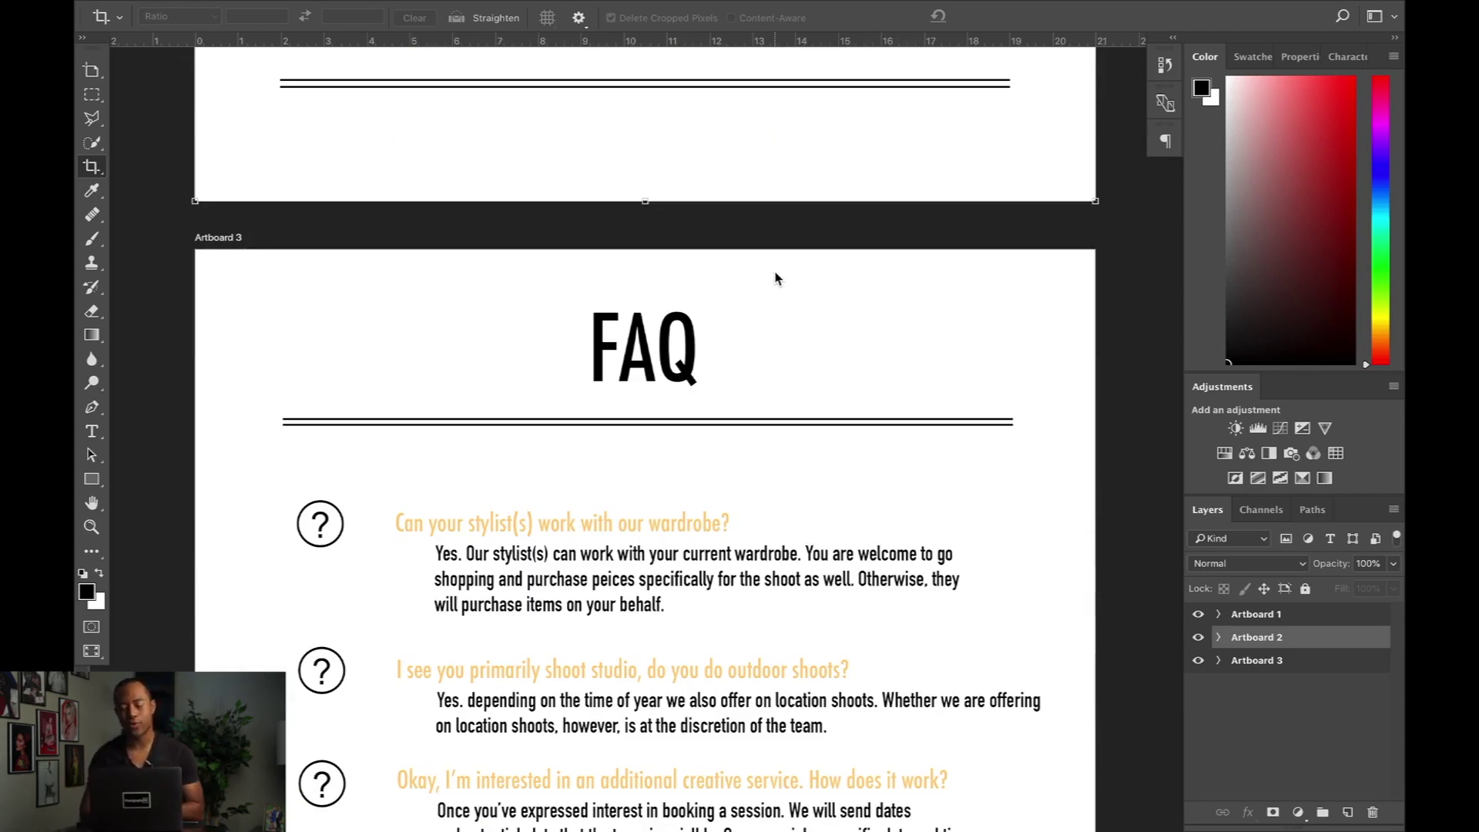
scroll(775, 278, "down", 2)
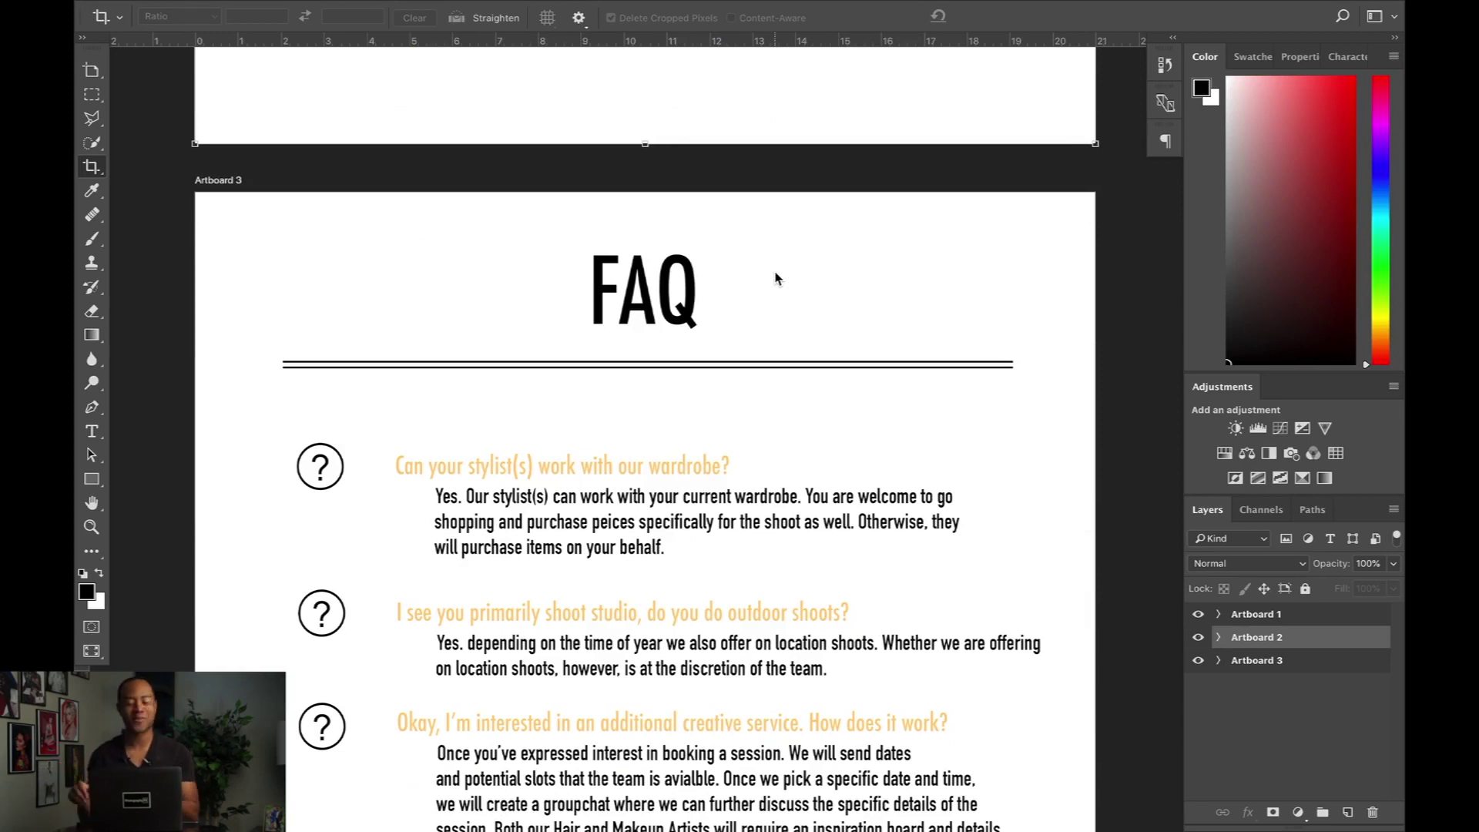
scroll(776, 278, "down", 8)
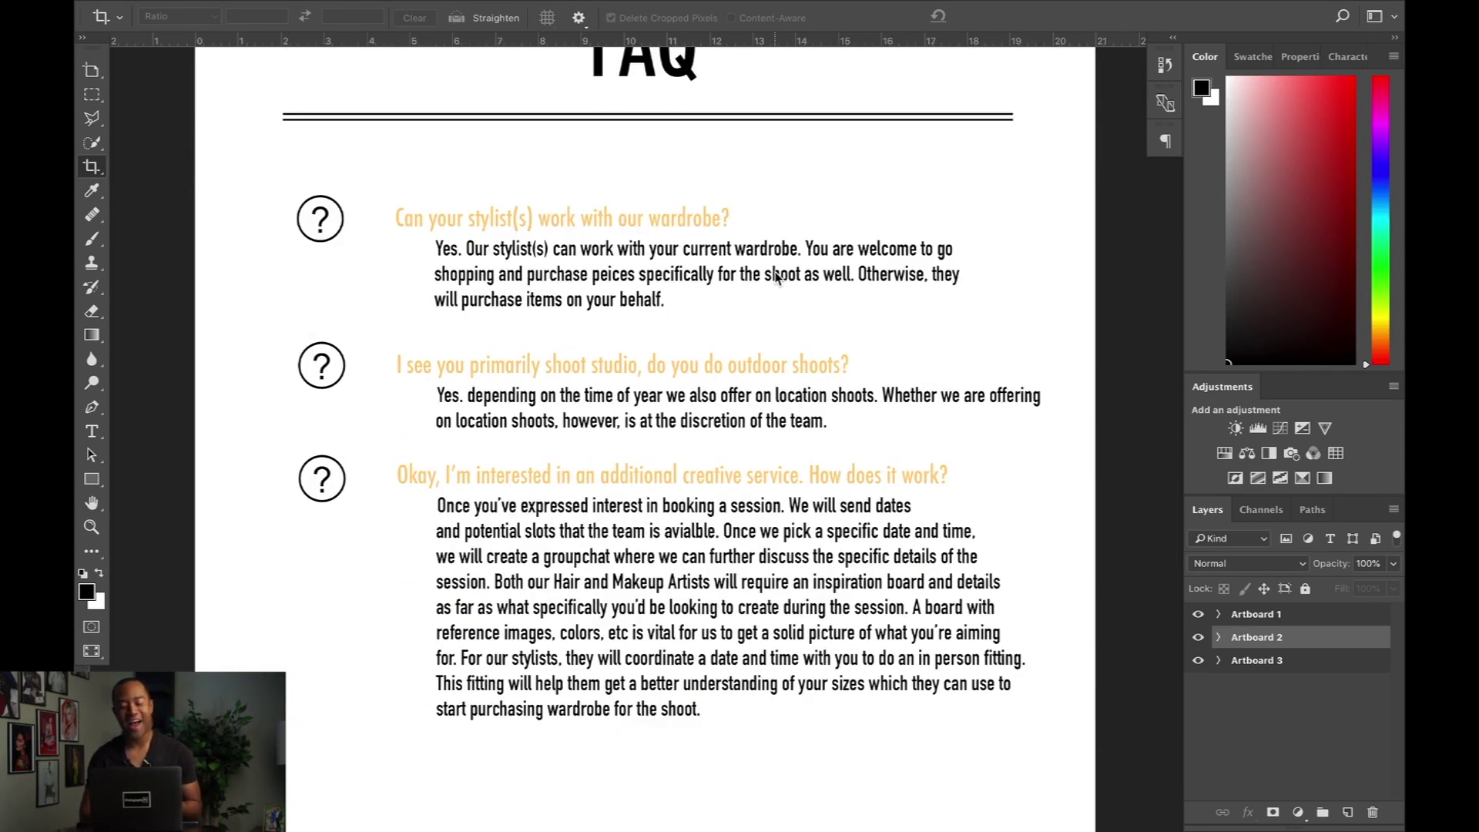
scroll(775, 278, "up", 2)
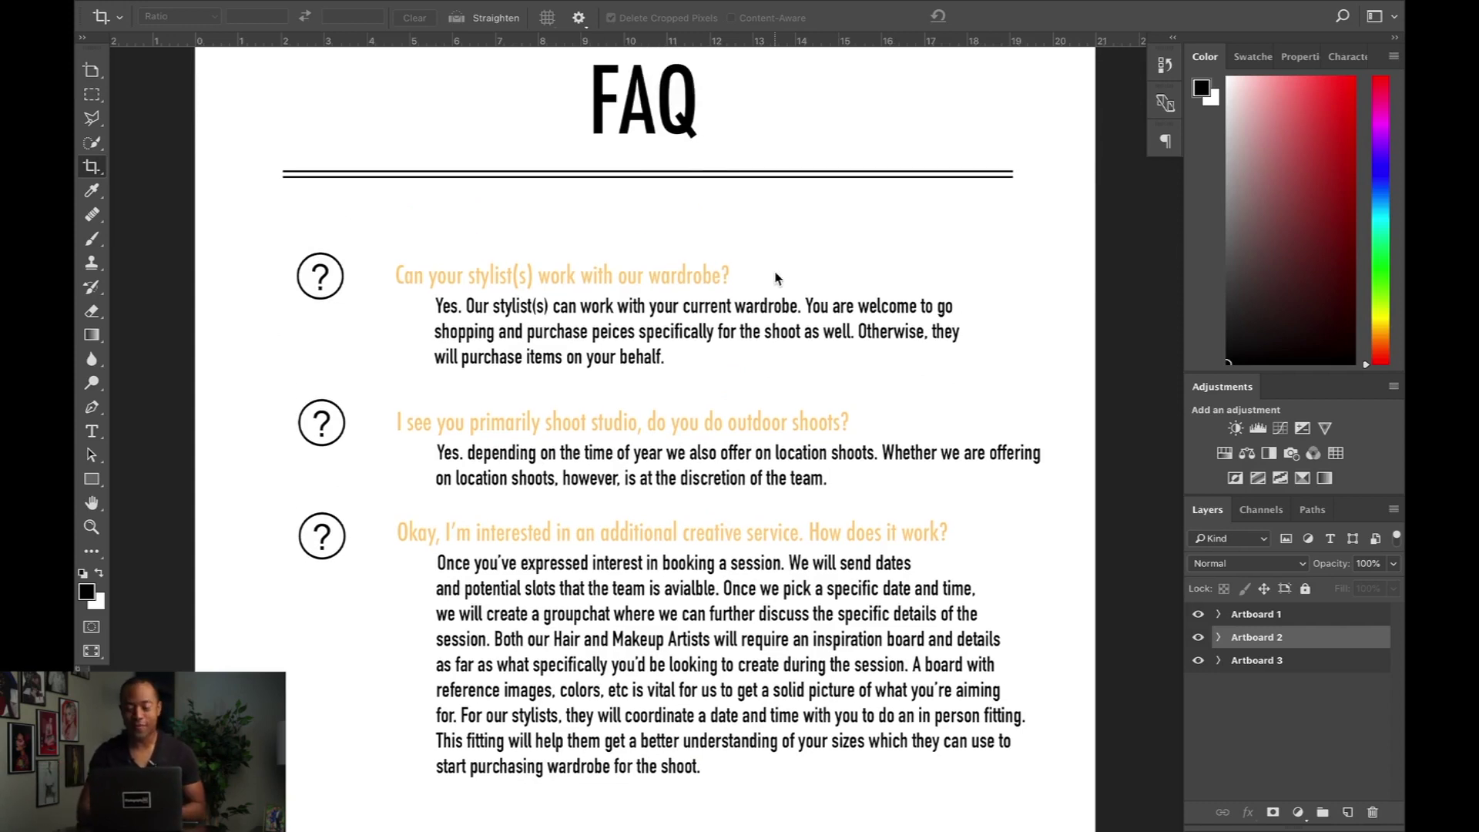
scroll(776, 278, "up", 5)
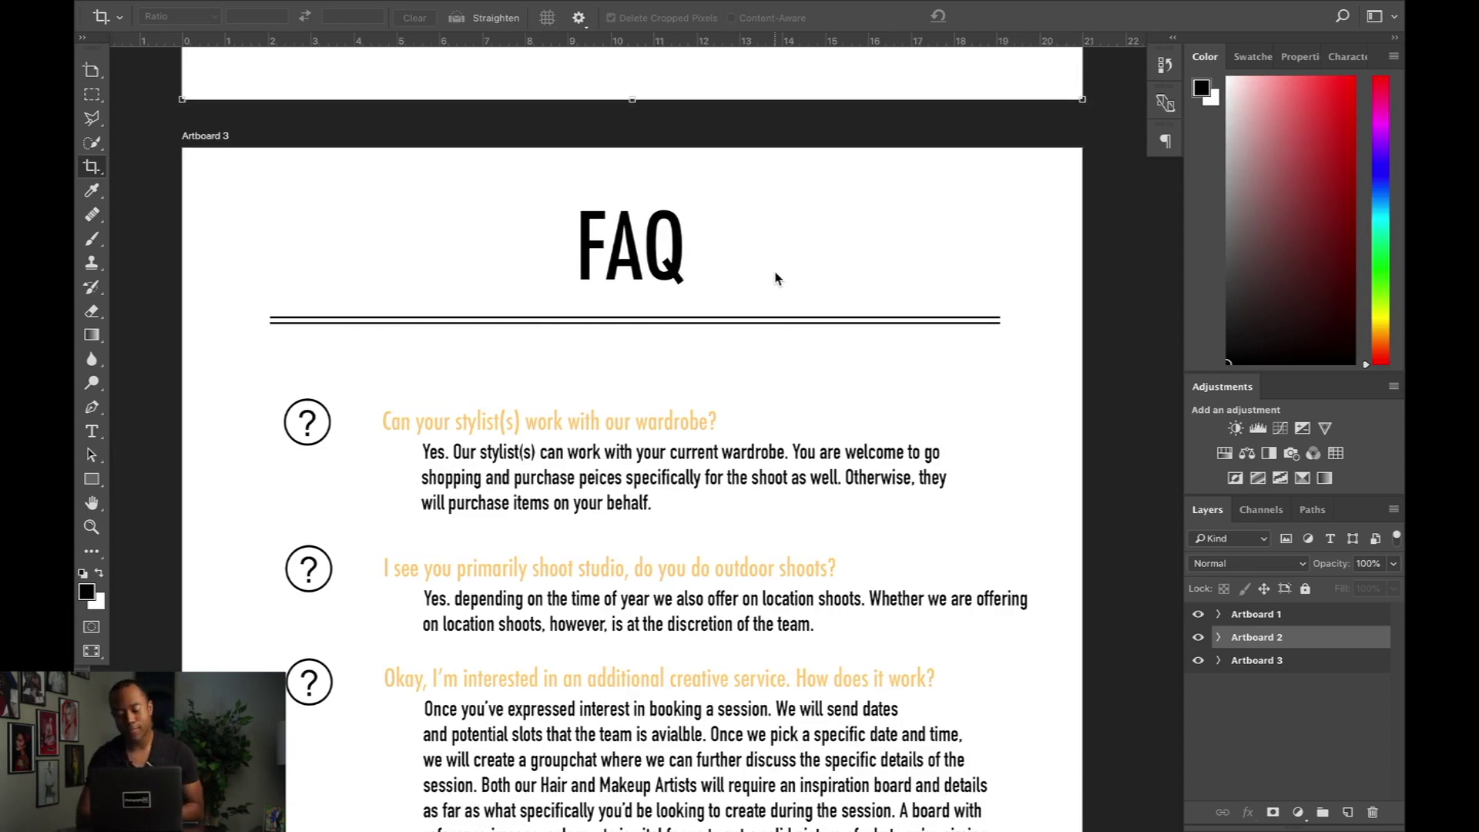
scroll(777, 279, "down", 3)
scroll(775, 278, "down", 4)
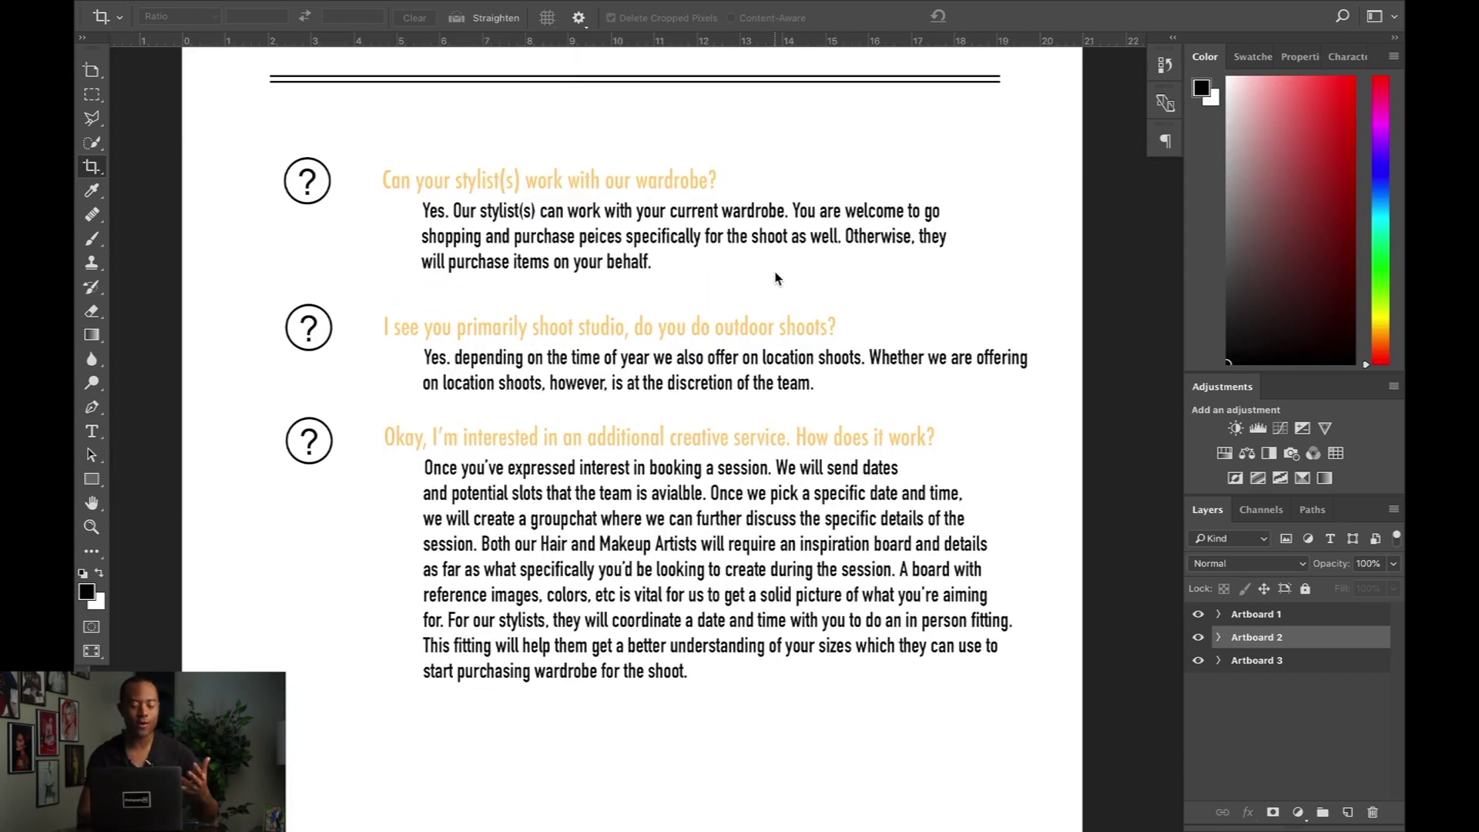
scroll(776, 278, "down", 1)
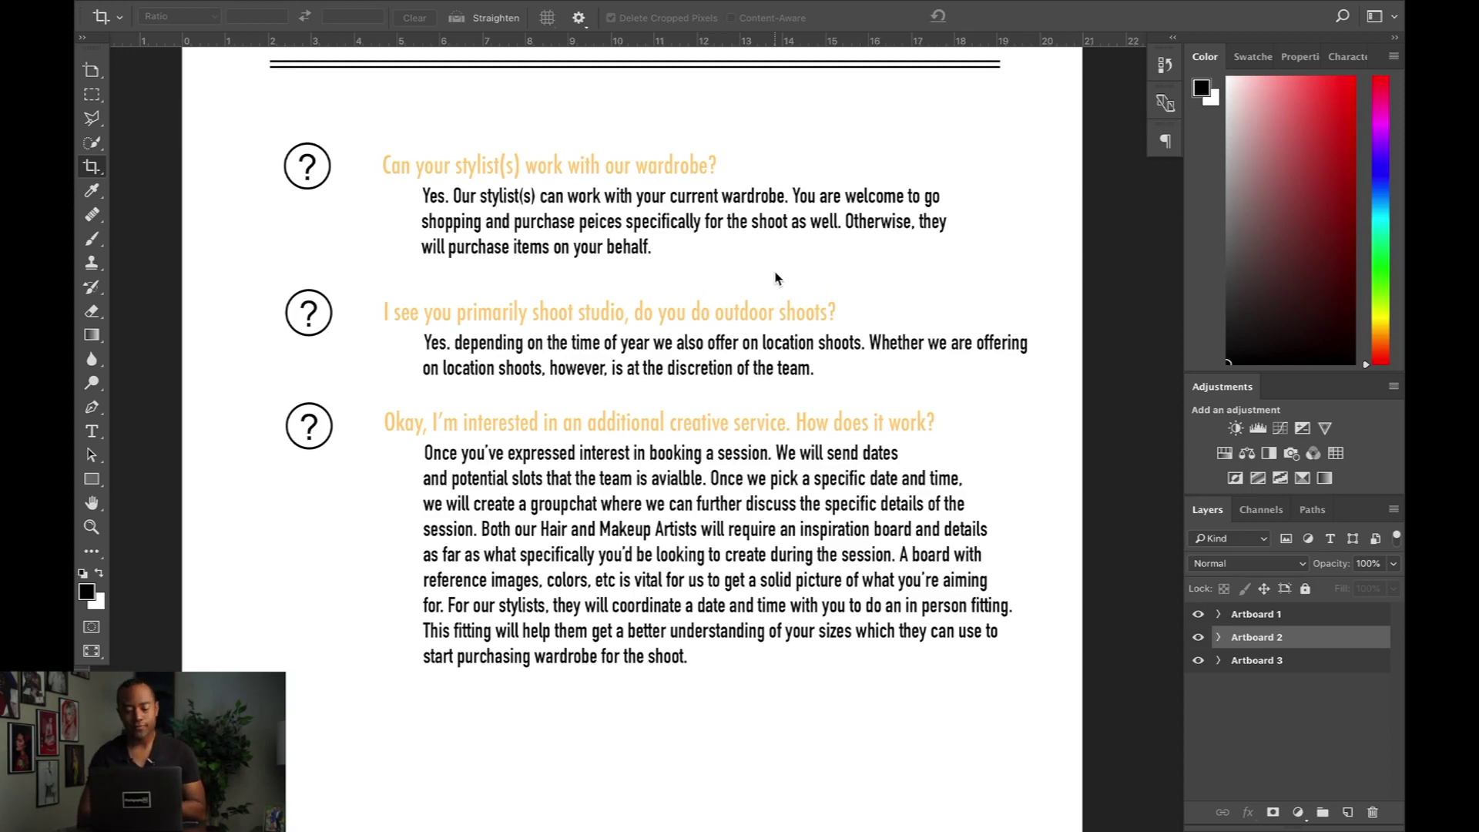
scroll(777, 278, "up", 20)
scroll(778, 278, "down", 4)
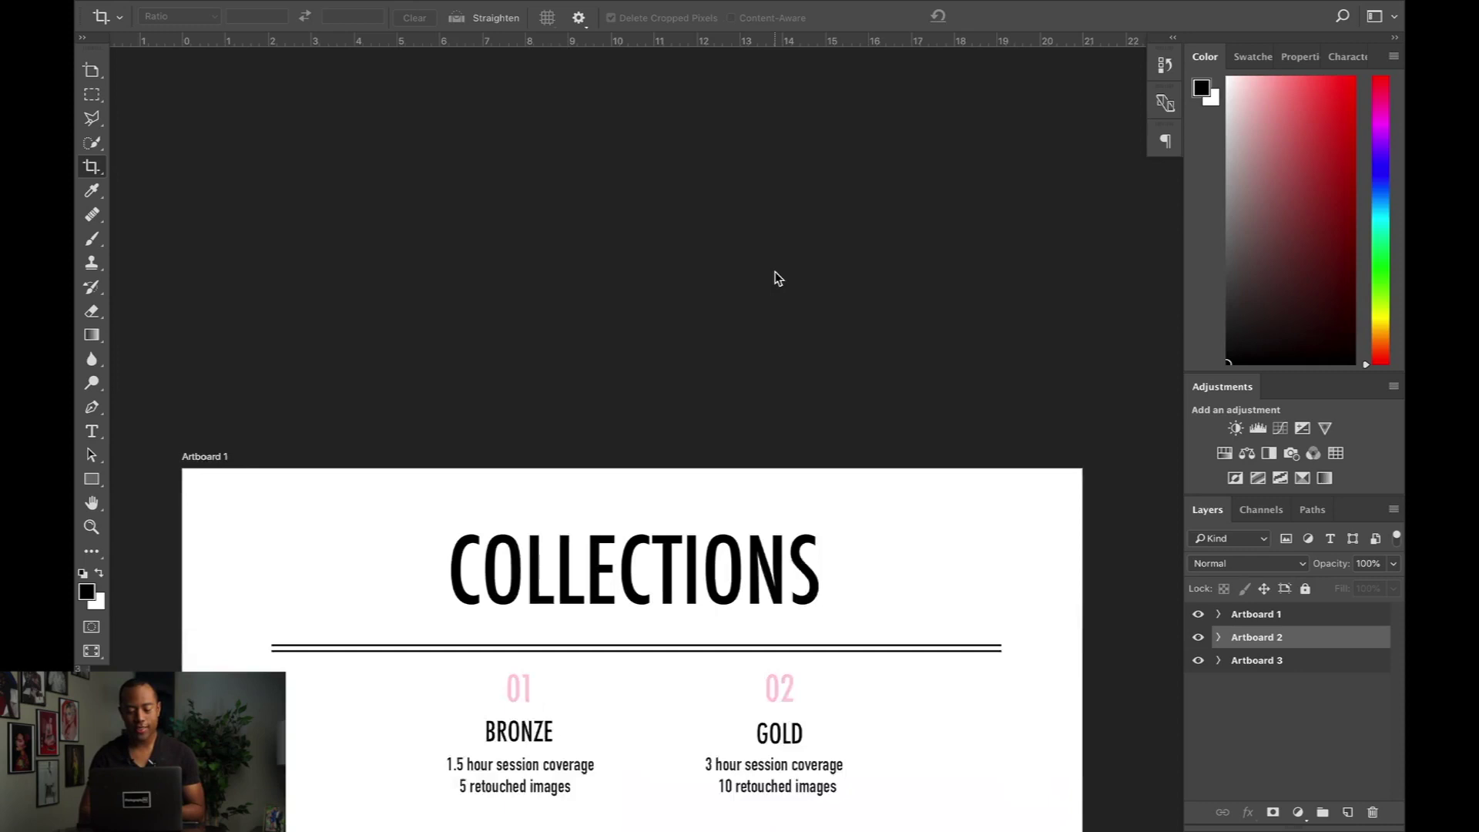
Scroll through Artboard 1's packages and click the empty canvas to deselect the Artboard 2 layer.
scroll(776, 278, "down", 10)
scroll(776, 278, "up", 3)
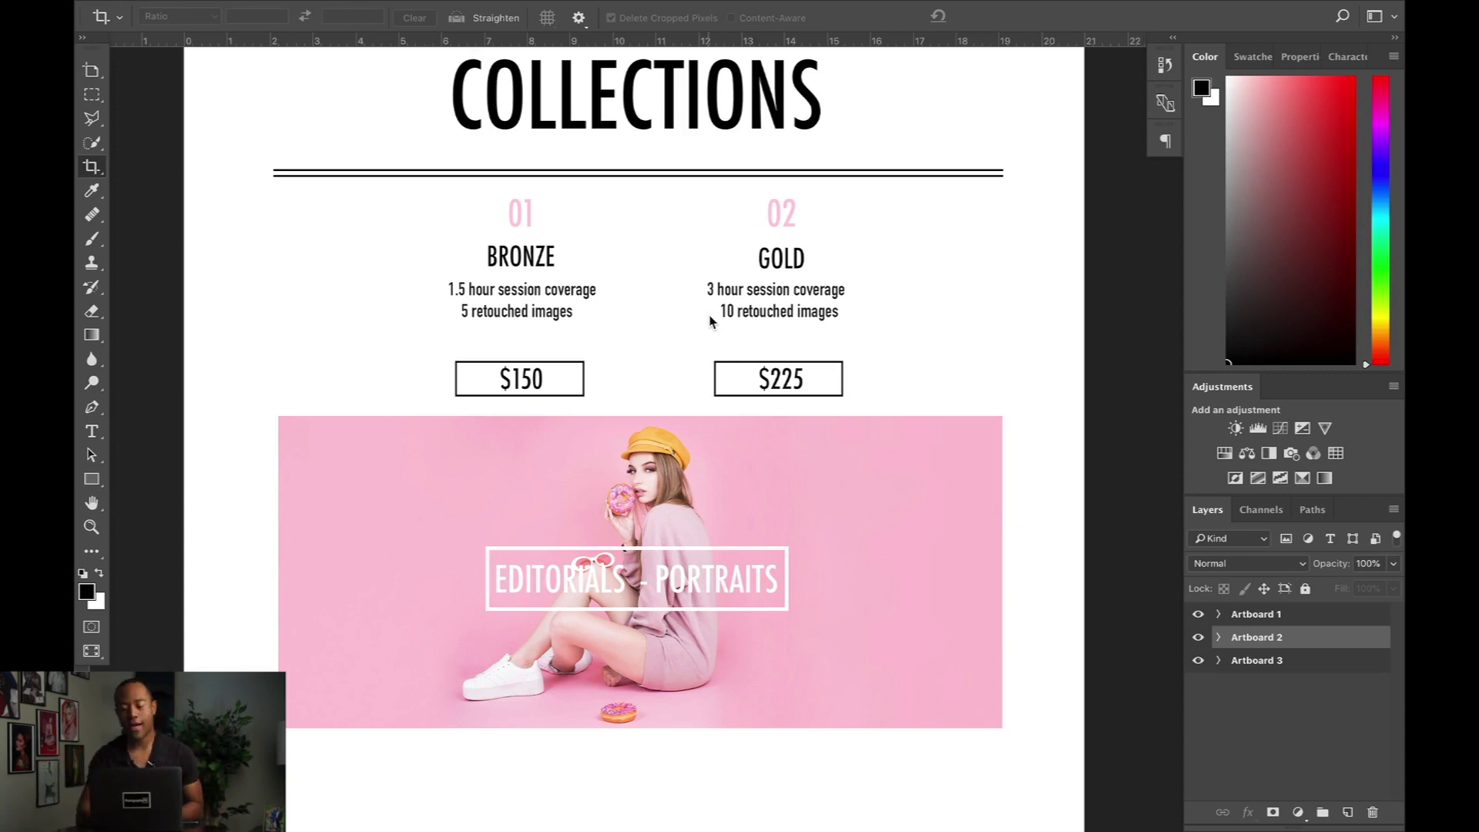
scroll(709, 321, "down", 2)
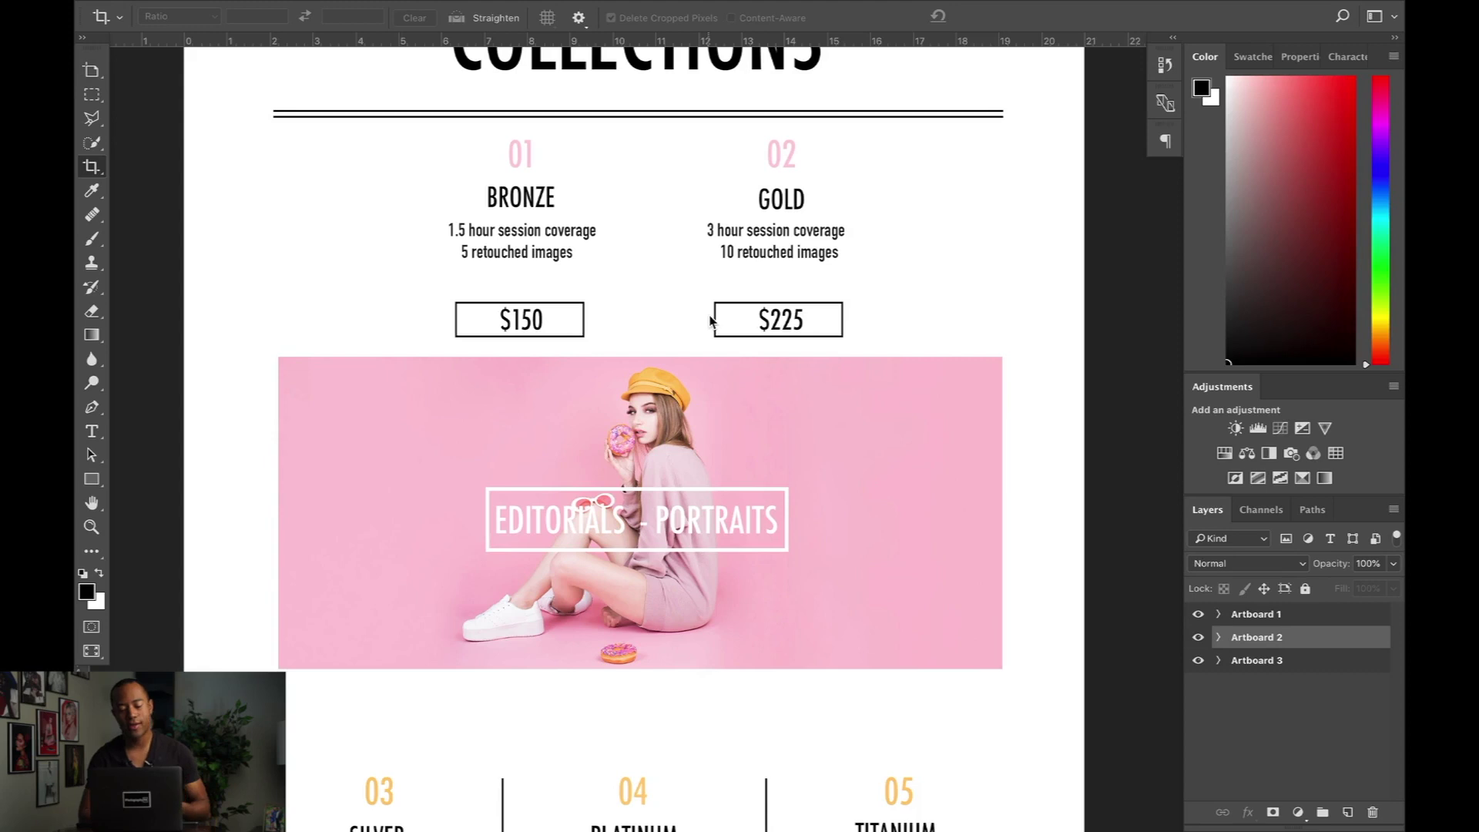
scroll(709, 321, "down", 4)
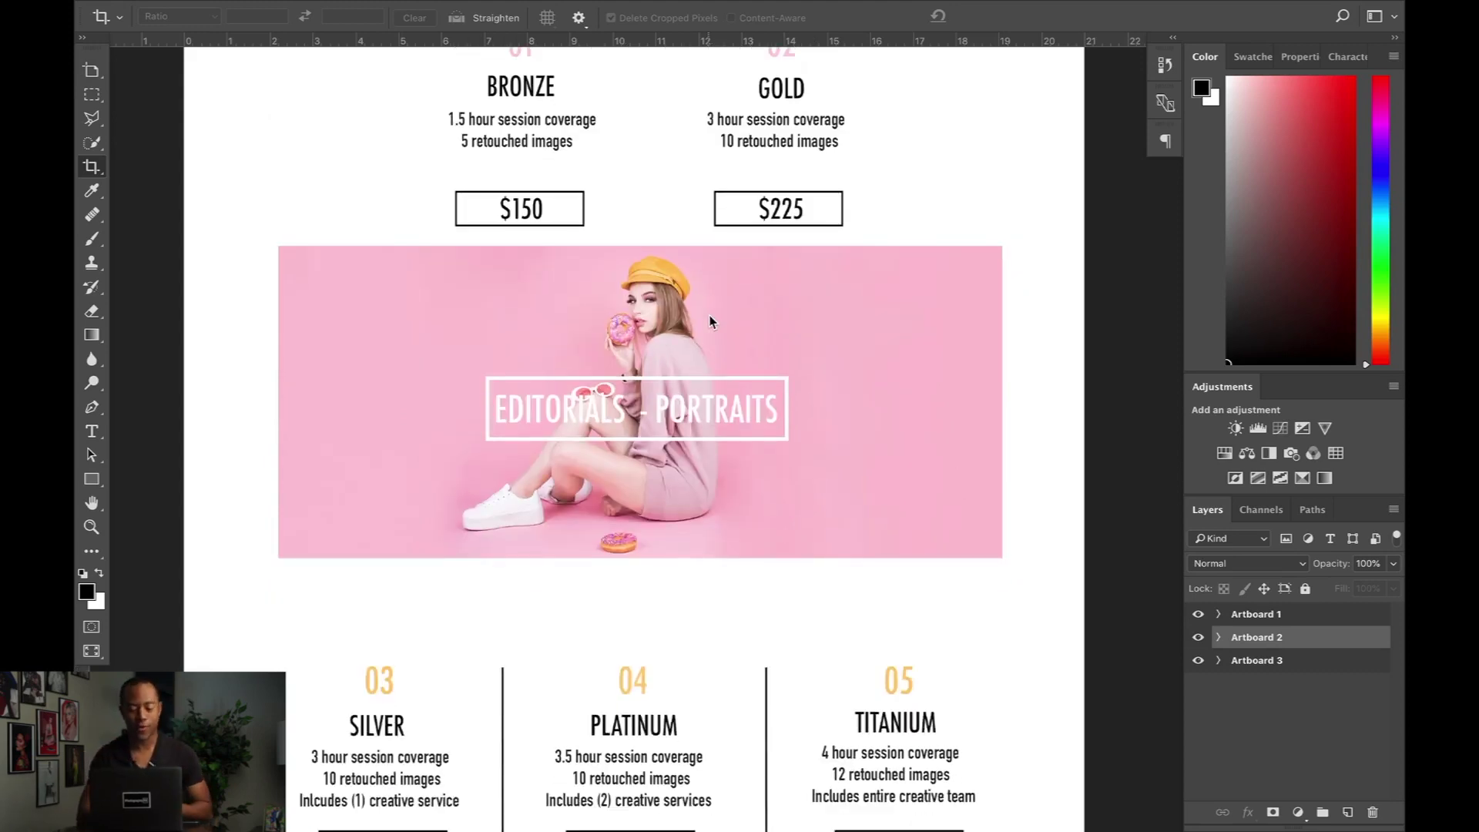
scroll(710, 321, "down", 1)
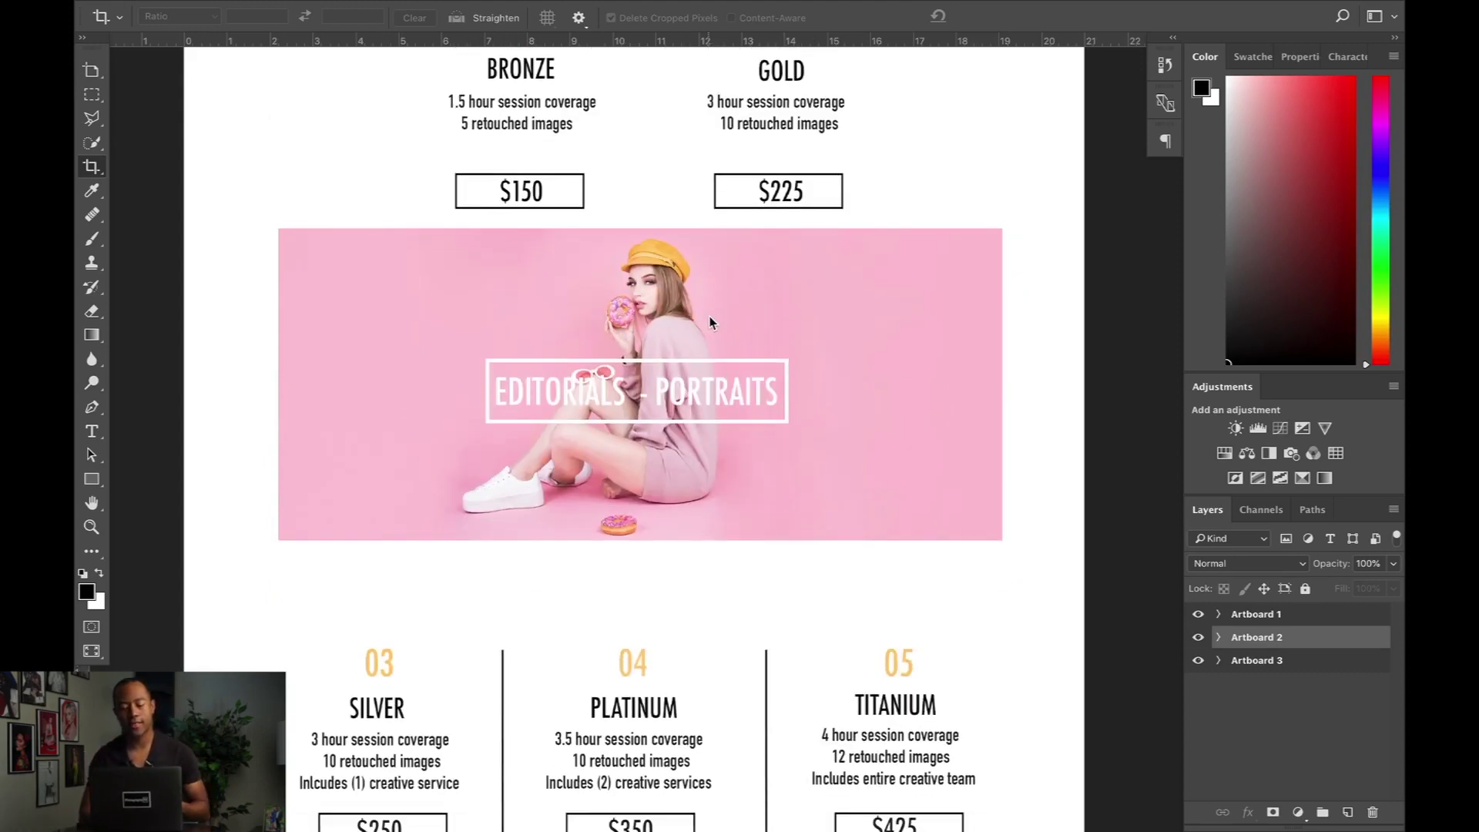
left_click(612, 356)
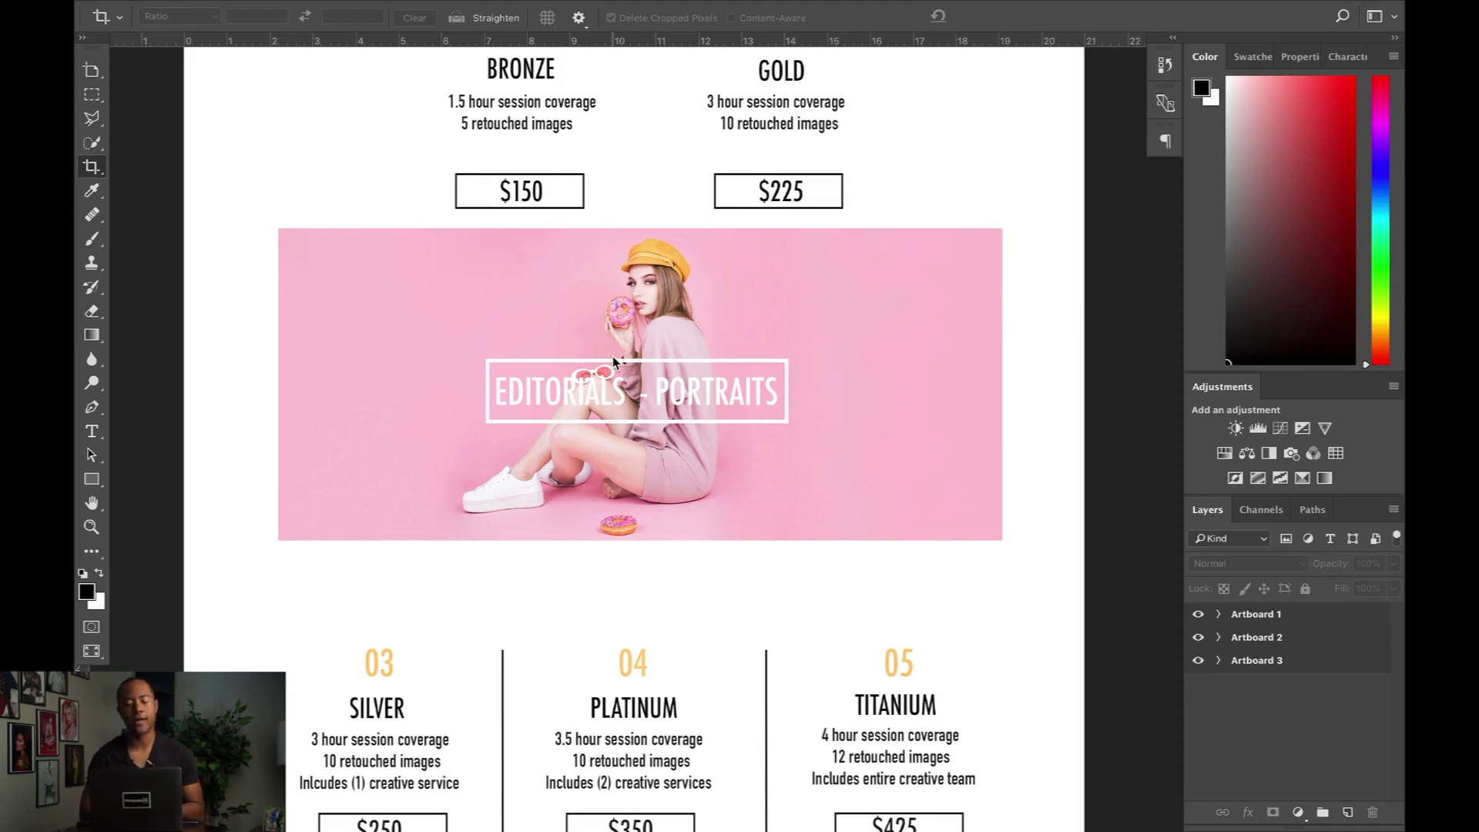
Scroll past the Collections footer to Artboard 2's FAQ heading and first questions.
scroll(612, 356, "down", 2)
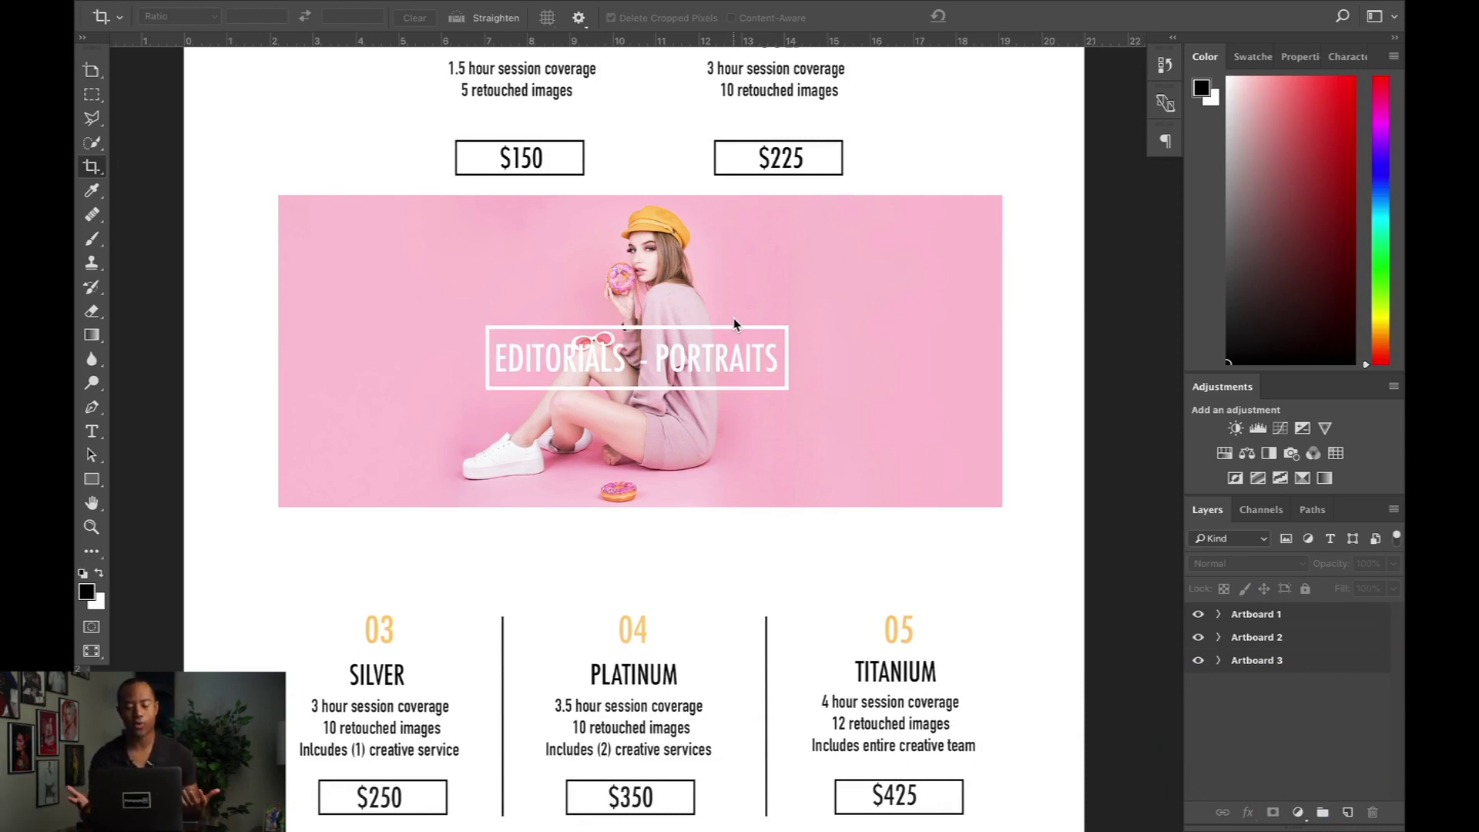
scroll(734, 323, "down", 3)
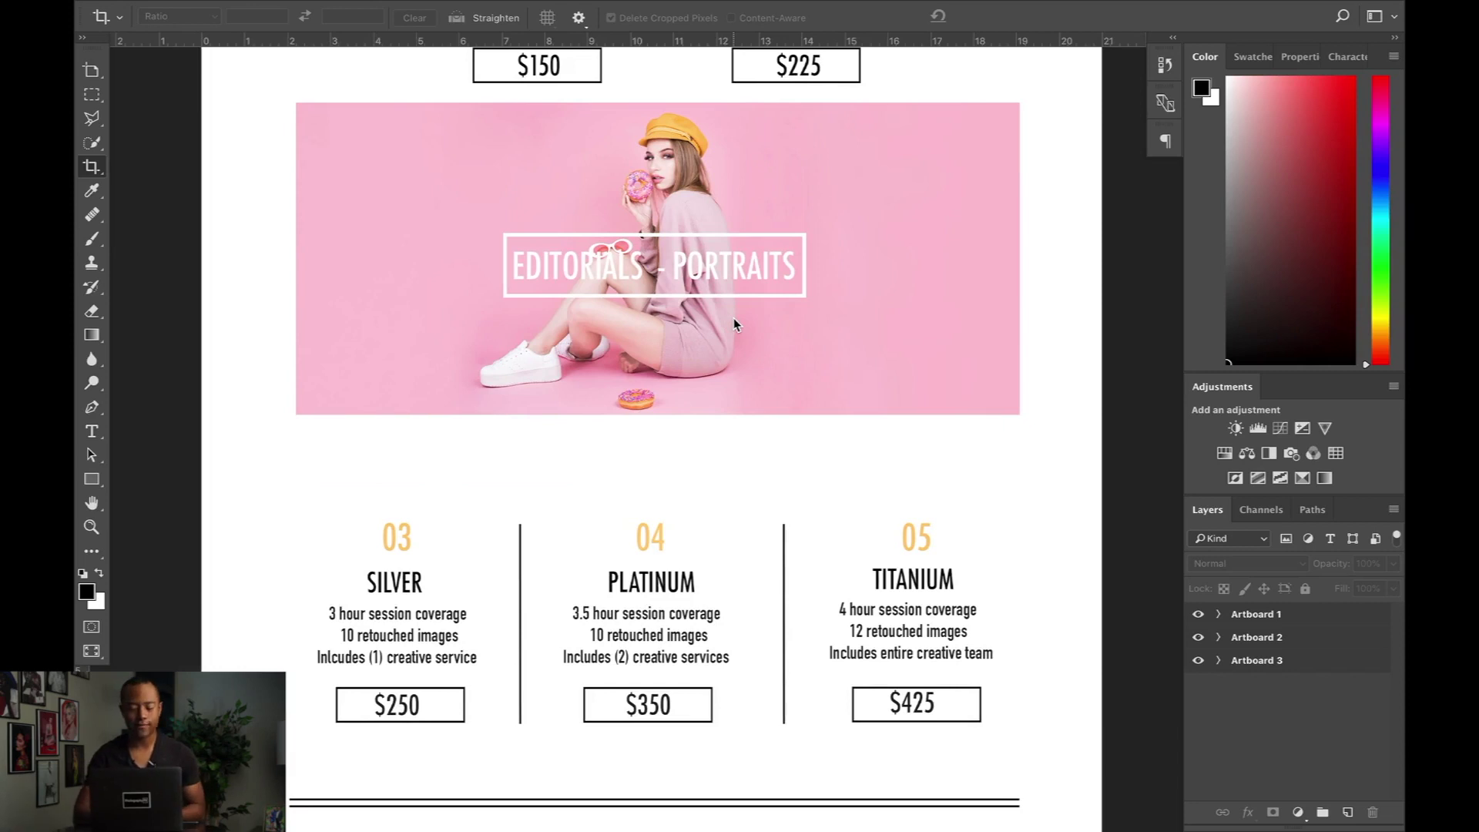
scroll(733, 324, "down", 20)
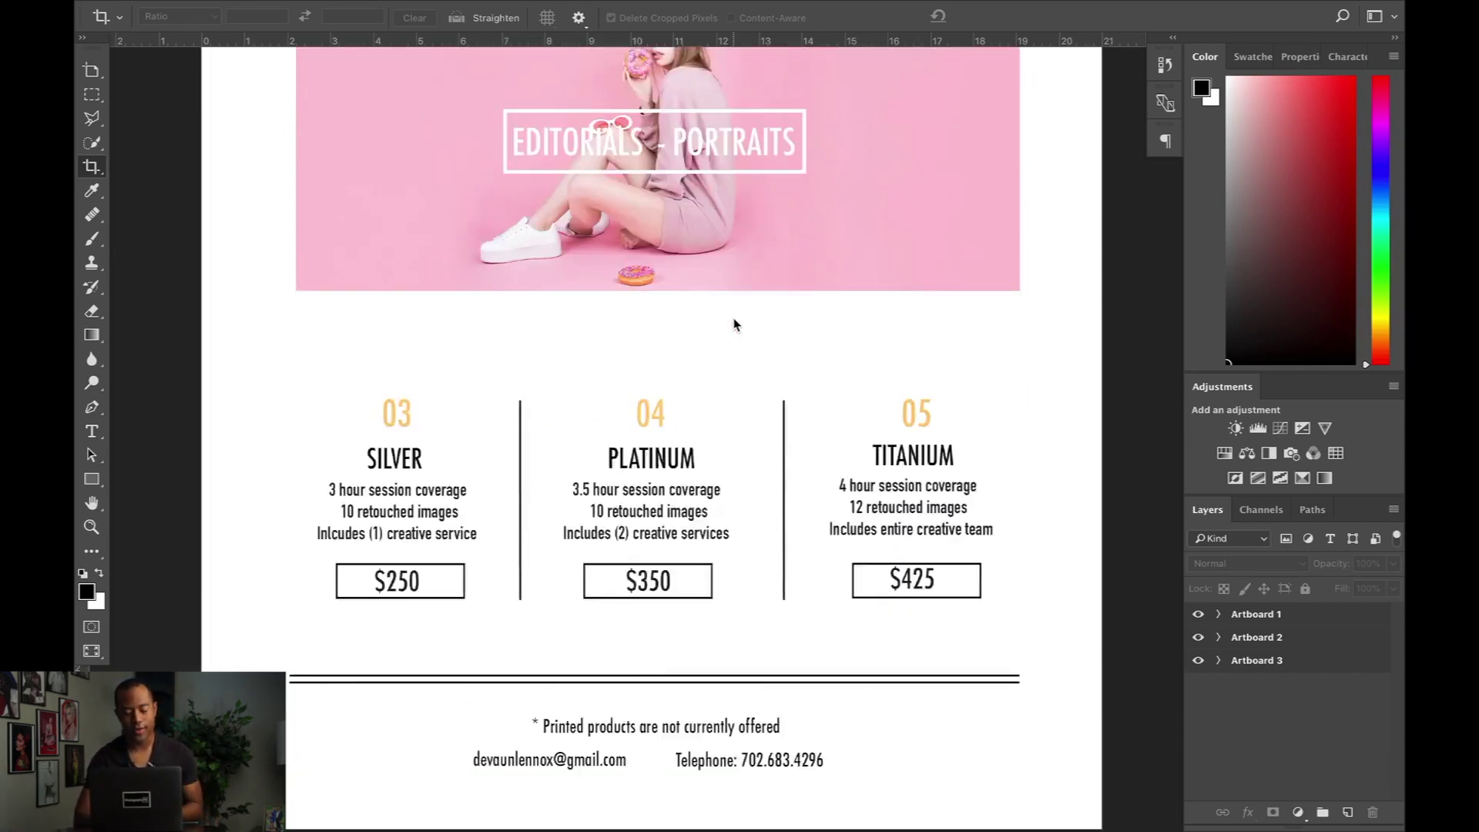
Scroll past Artboard 2's FAQ answers to Artboard 3's wardrobe, outdoor-shoot and additional-service questions.
scroll(733, 324, "down", 3)
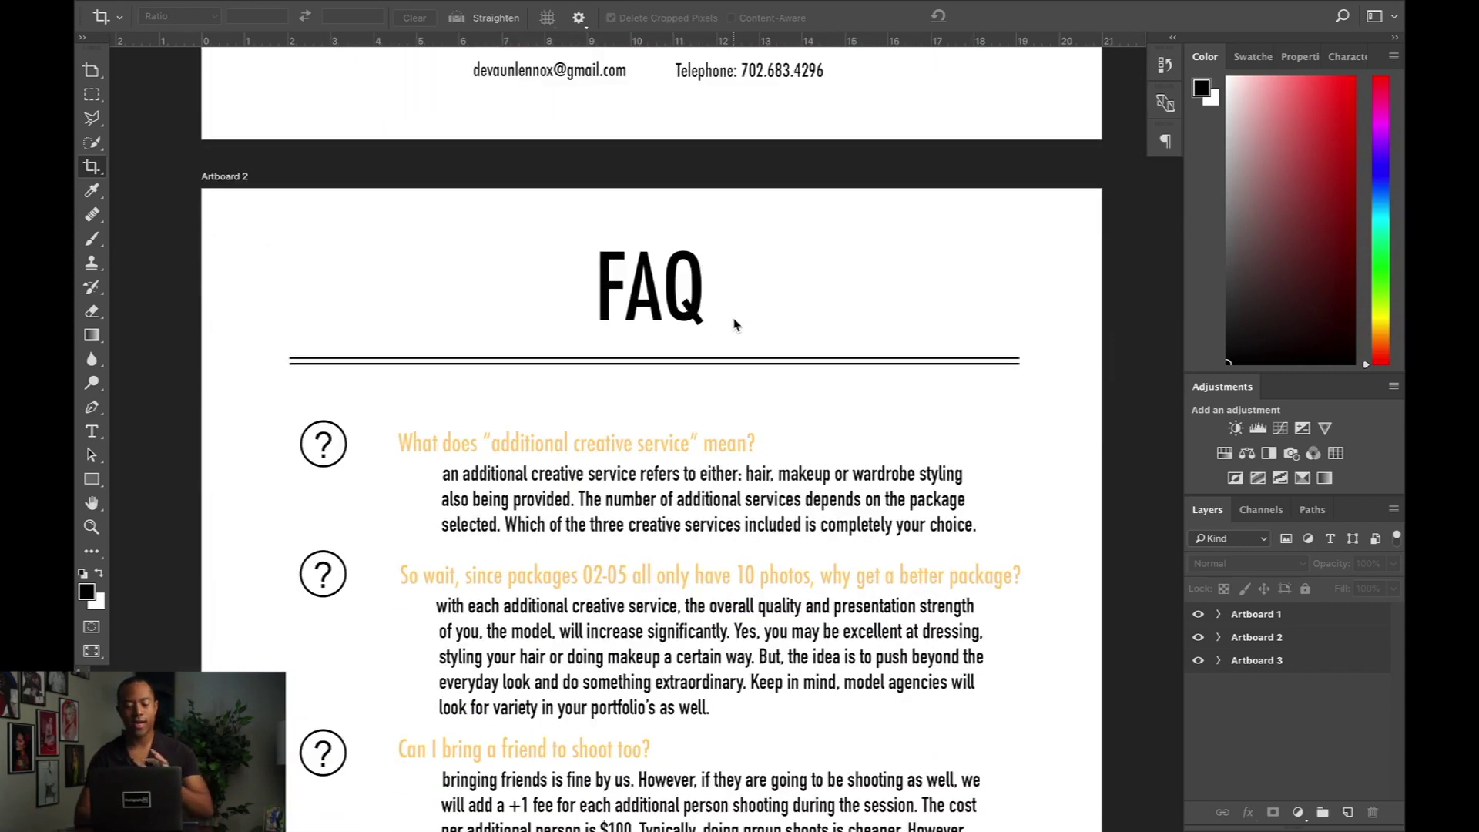
scroll(733, 324, "up", 3)
scroll(733, 323, "down", 2)
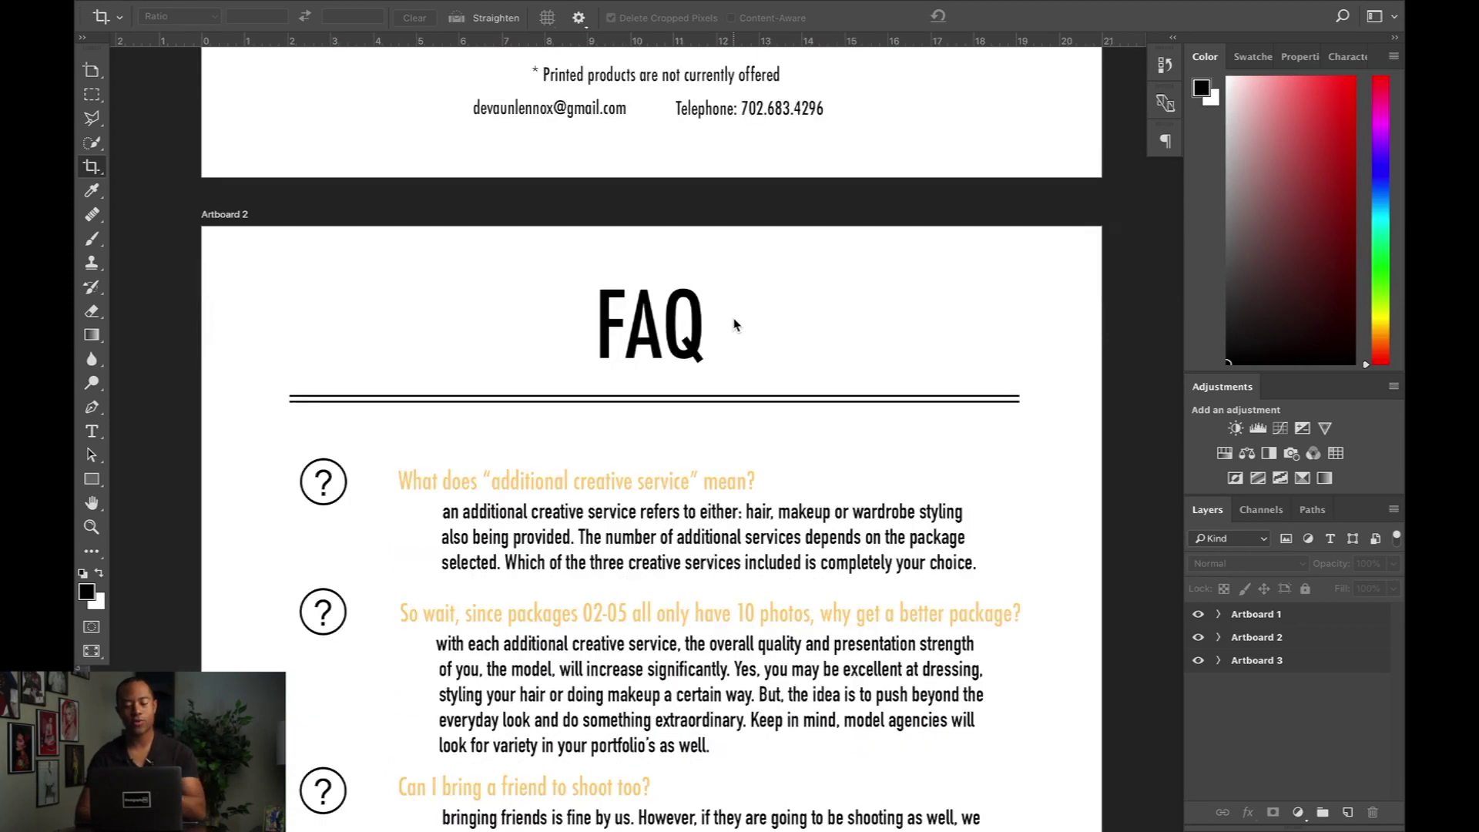
scroll(733, 323, "up", 5)
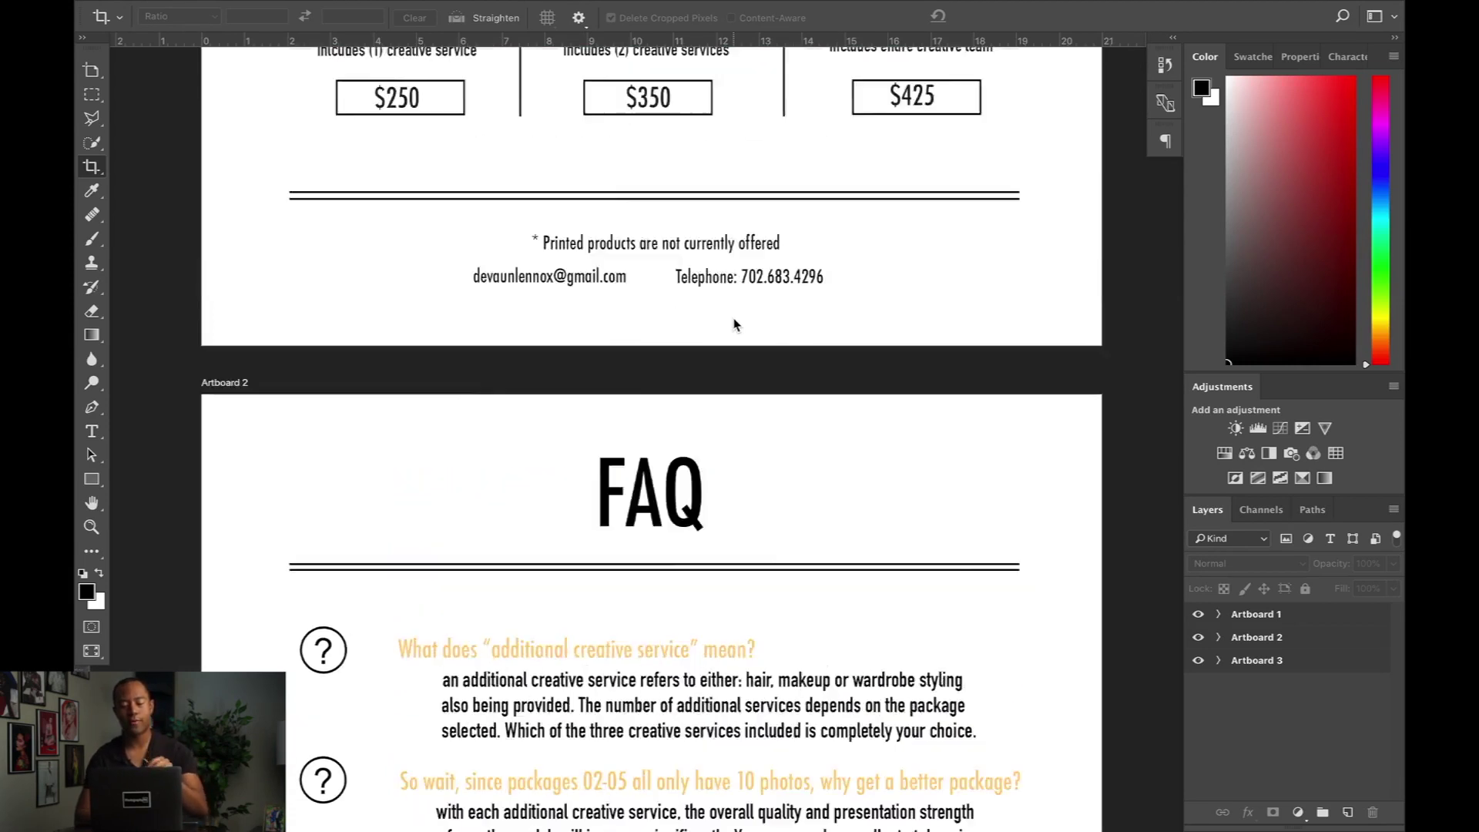
scroll(733, 324, "down", 5)
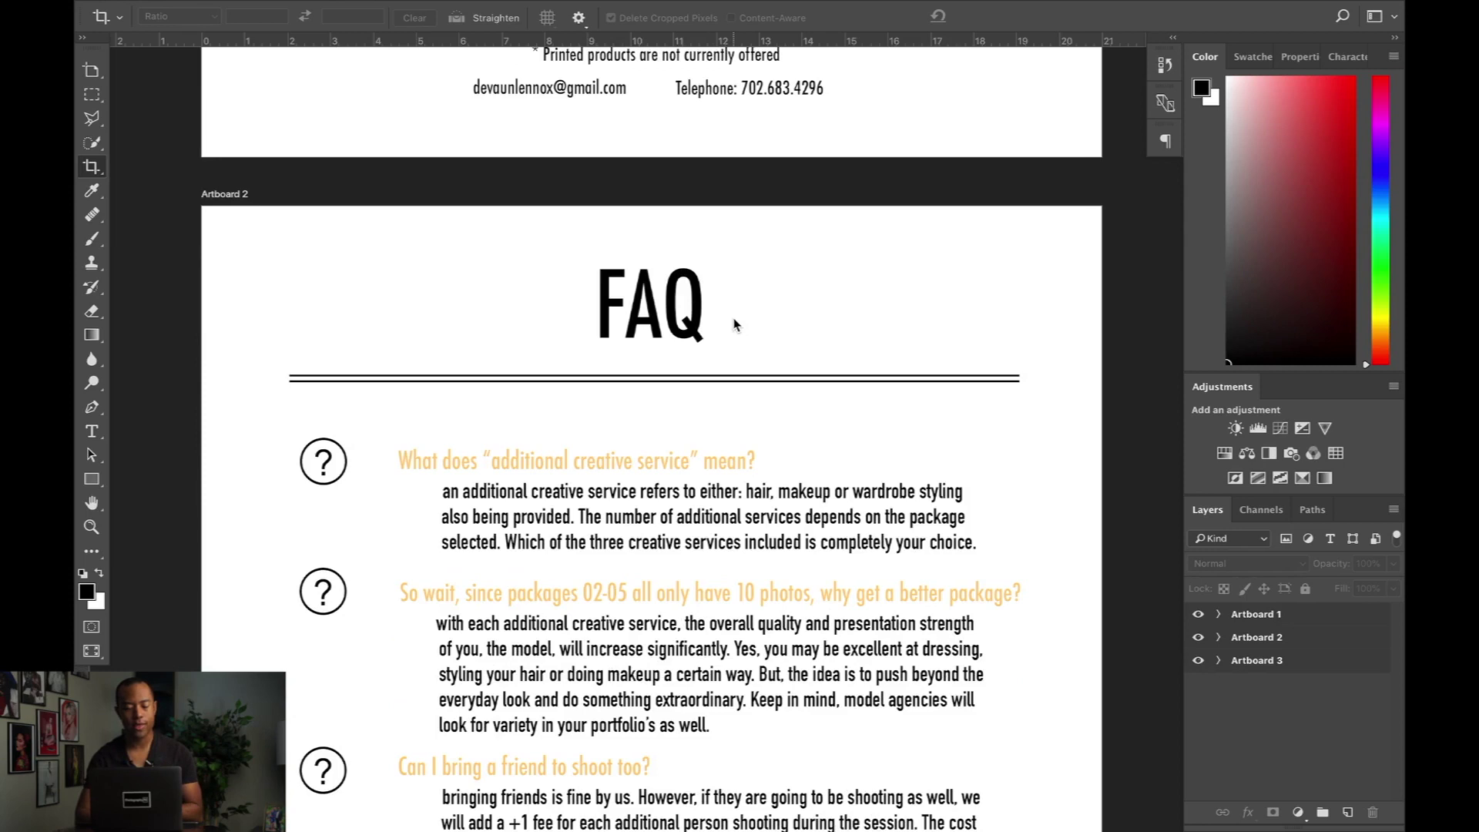
scroll(733, 323, "down", 2)
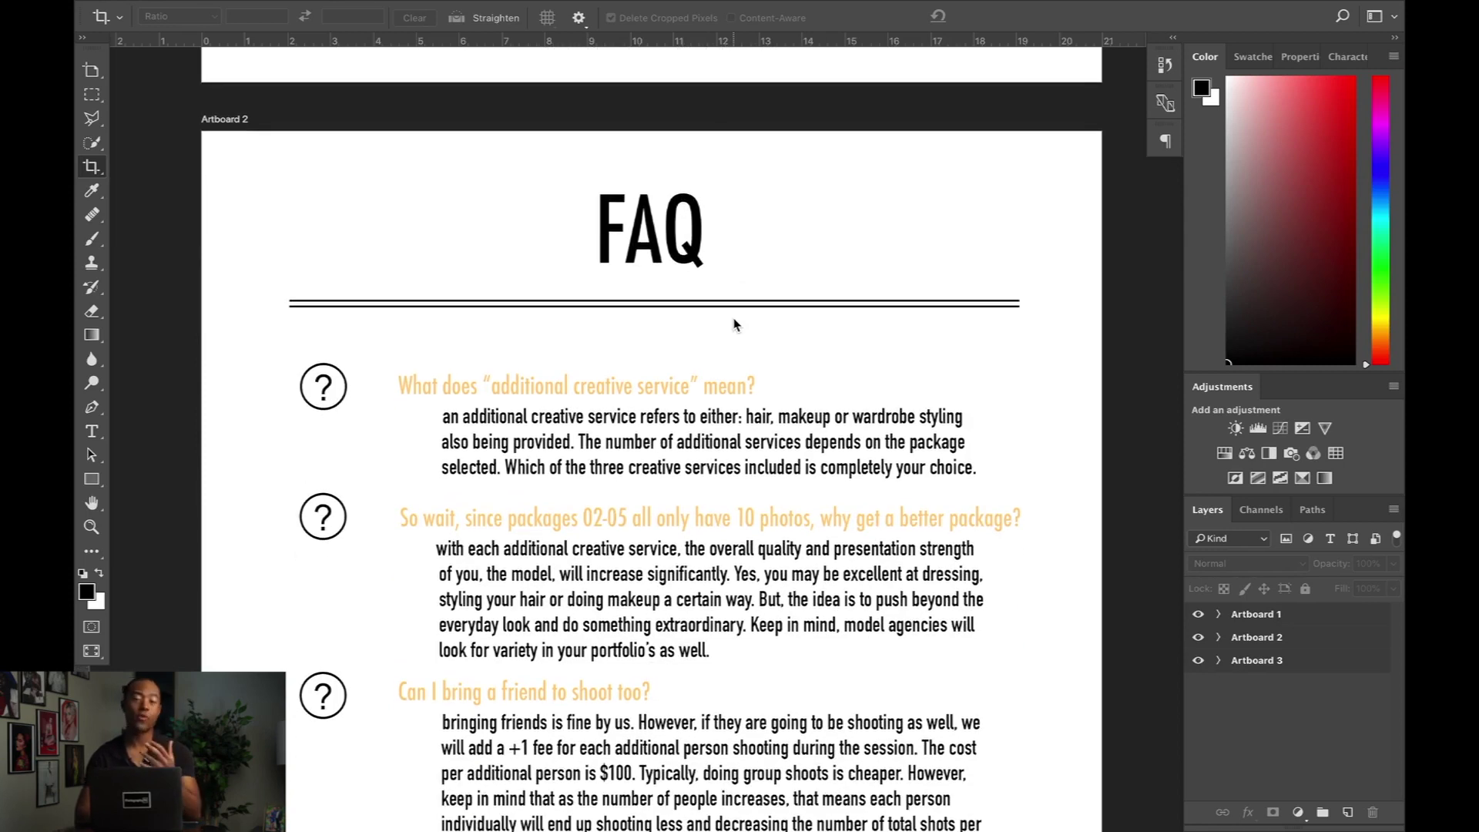
scroll(733, 323, "down", 2)
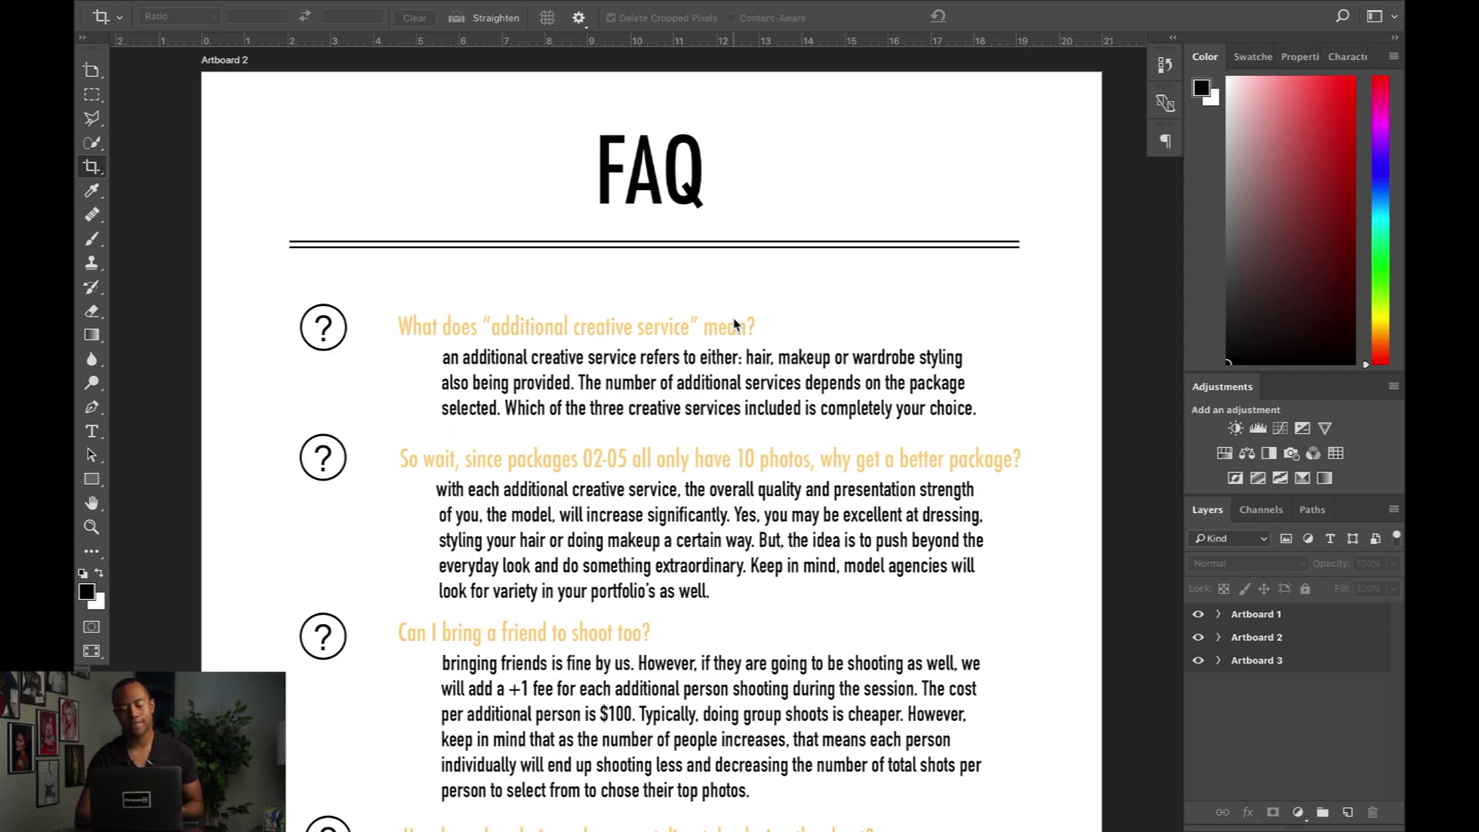
scroll(733, 324, "down", 1)
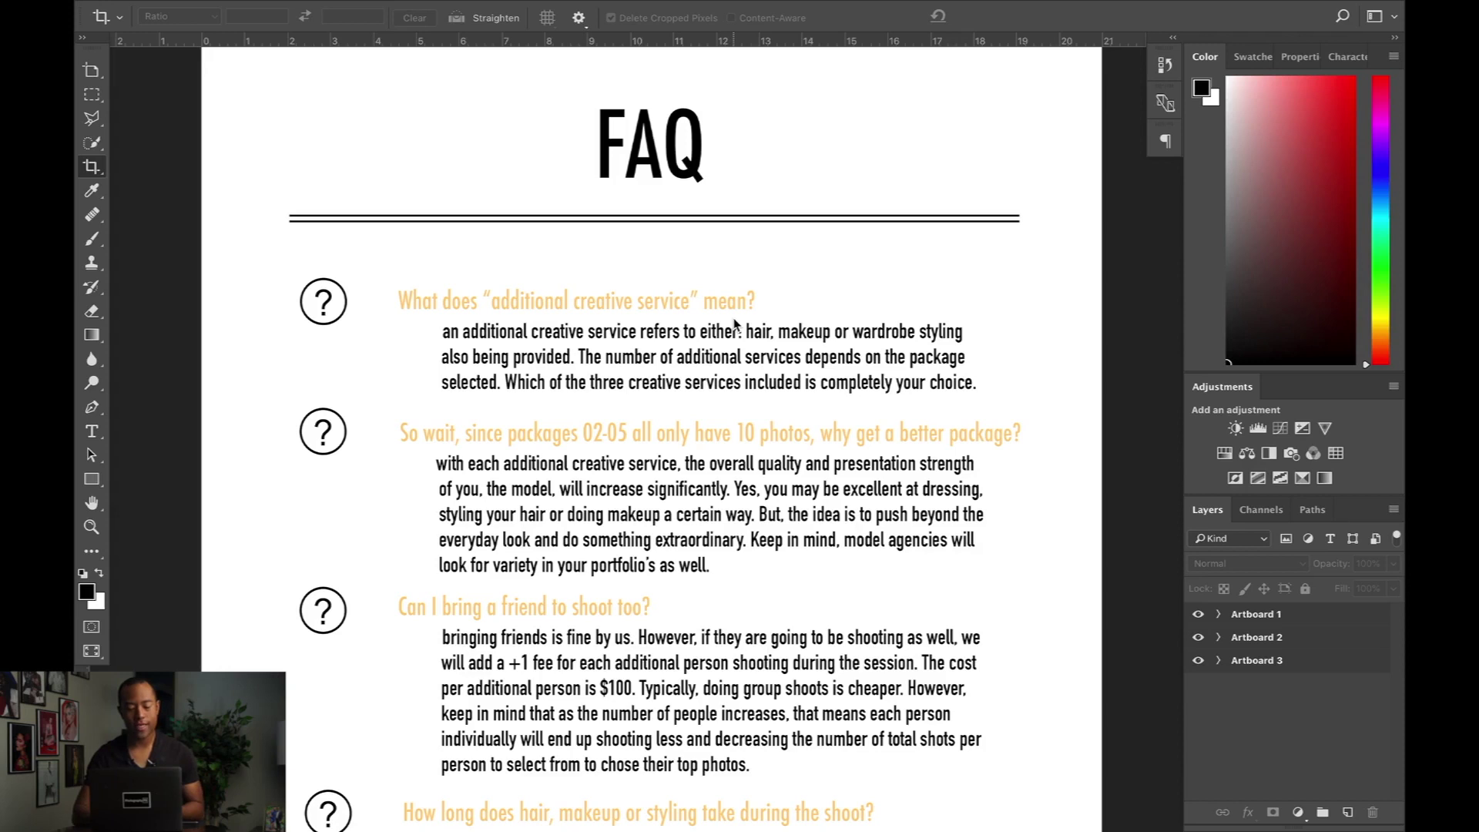
scroll(733, 323, "down", 3)
scroll(733, 324, "down", 5)
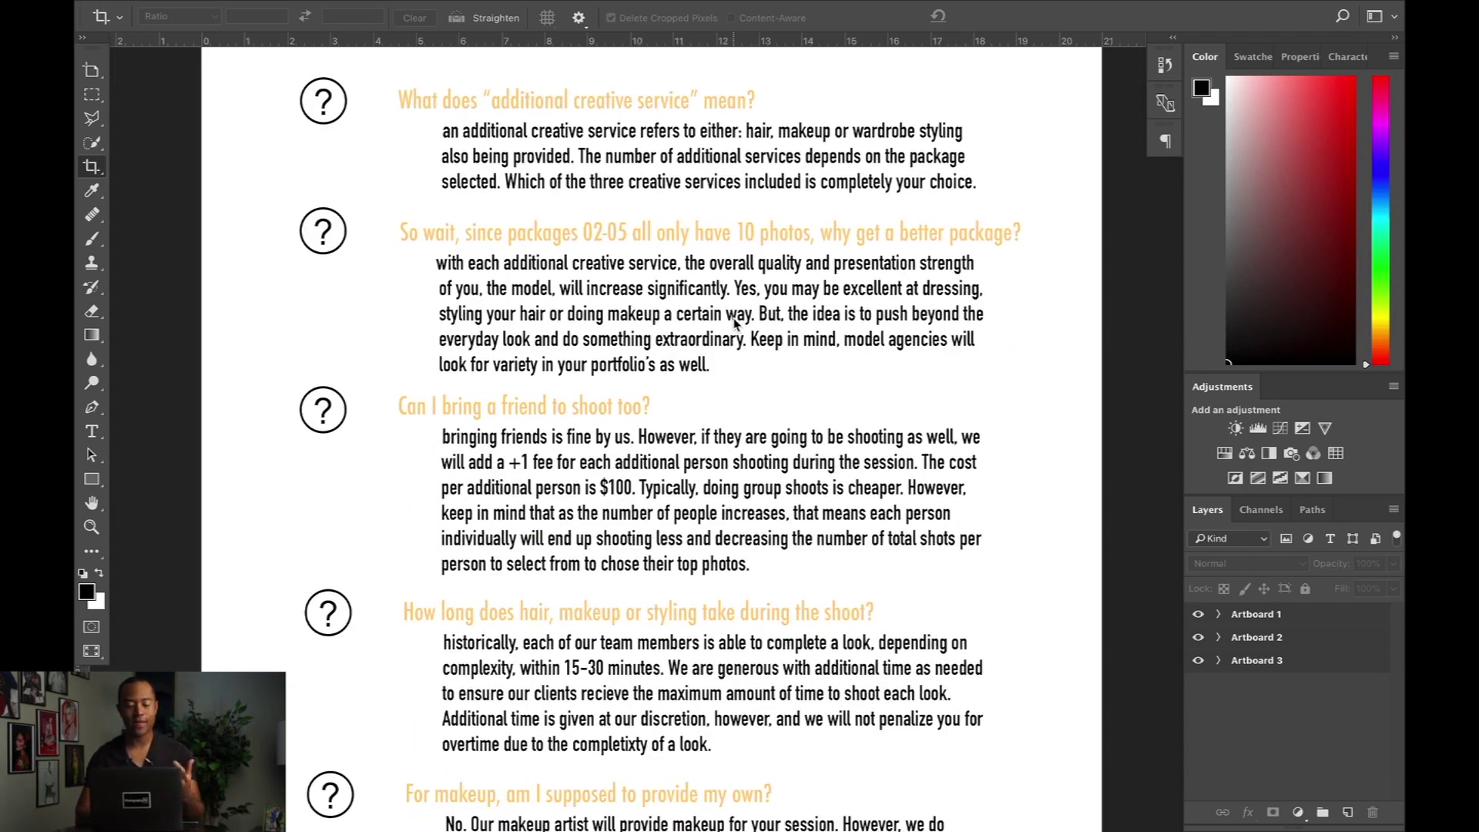
scroll(733, 324, "down", 7)
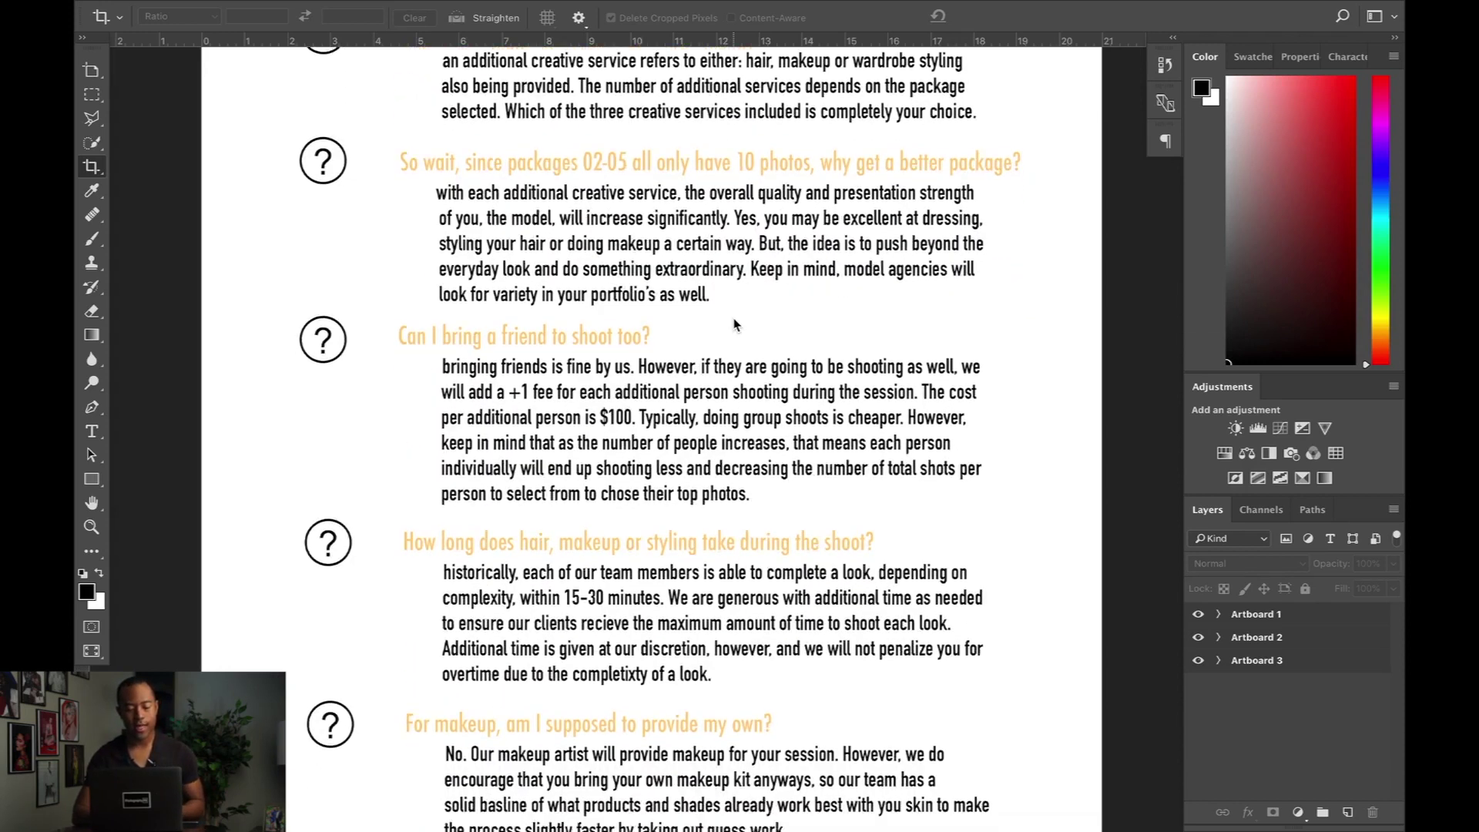
scroll(734, 324, "down", 2)
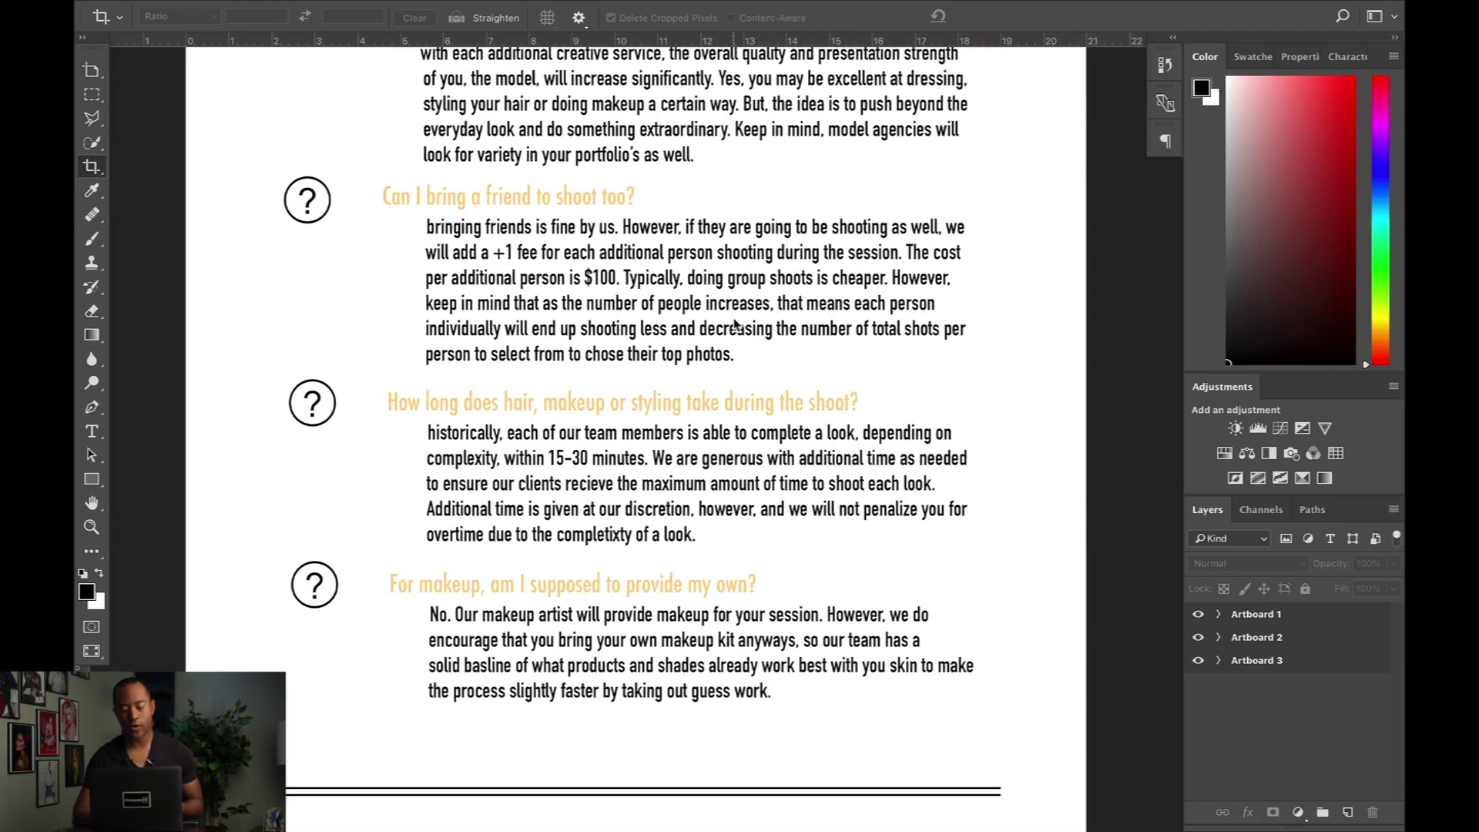
scroll(733, 324, "down", 12)
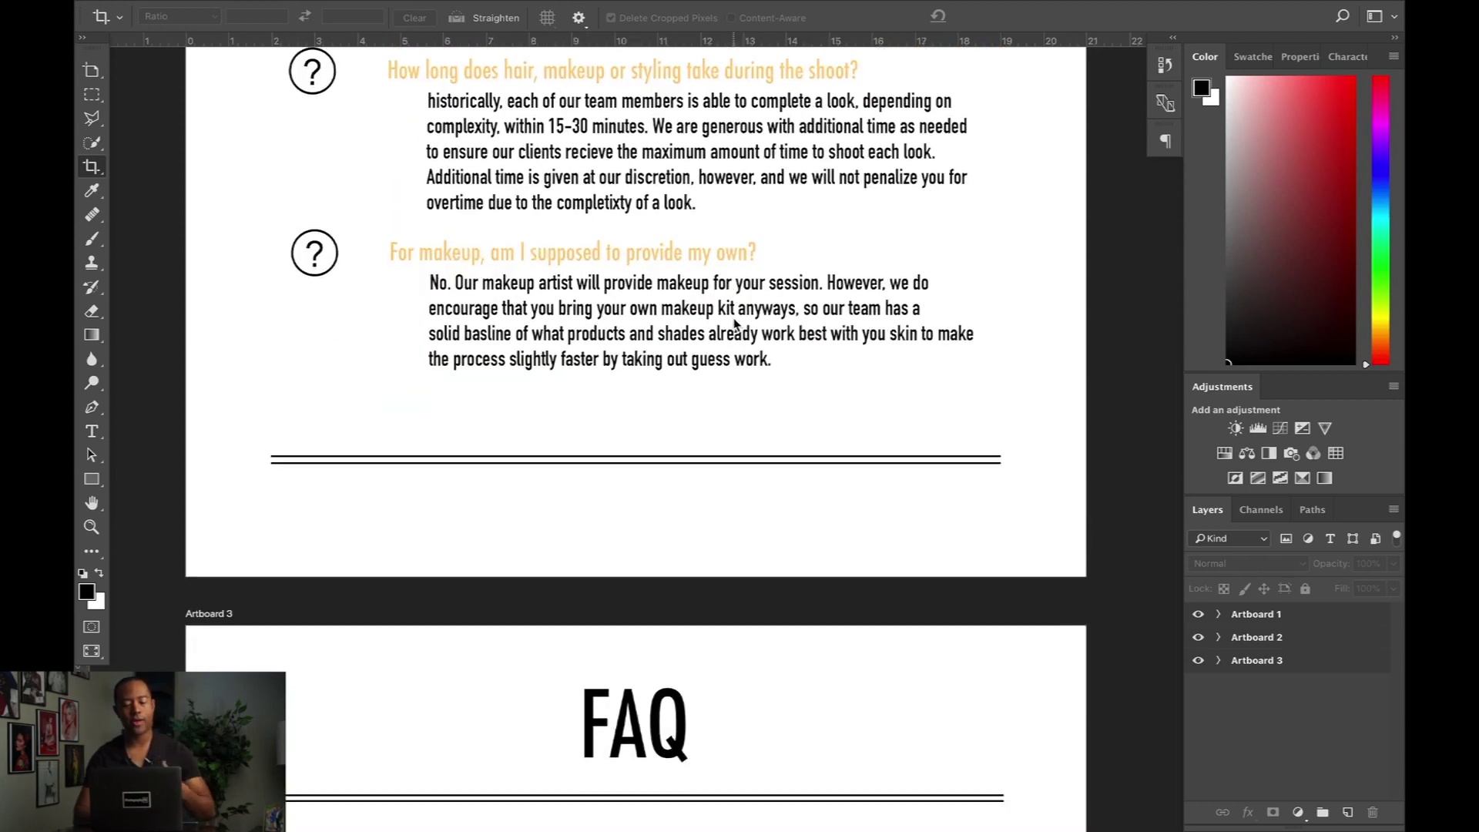
scroll(733, 323, "down", 7)
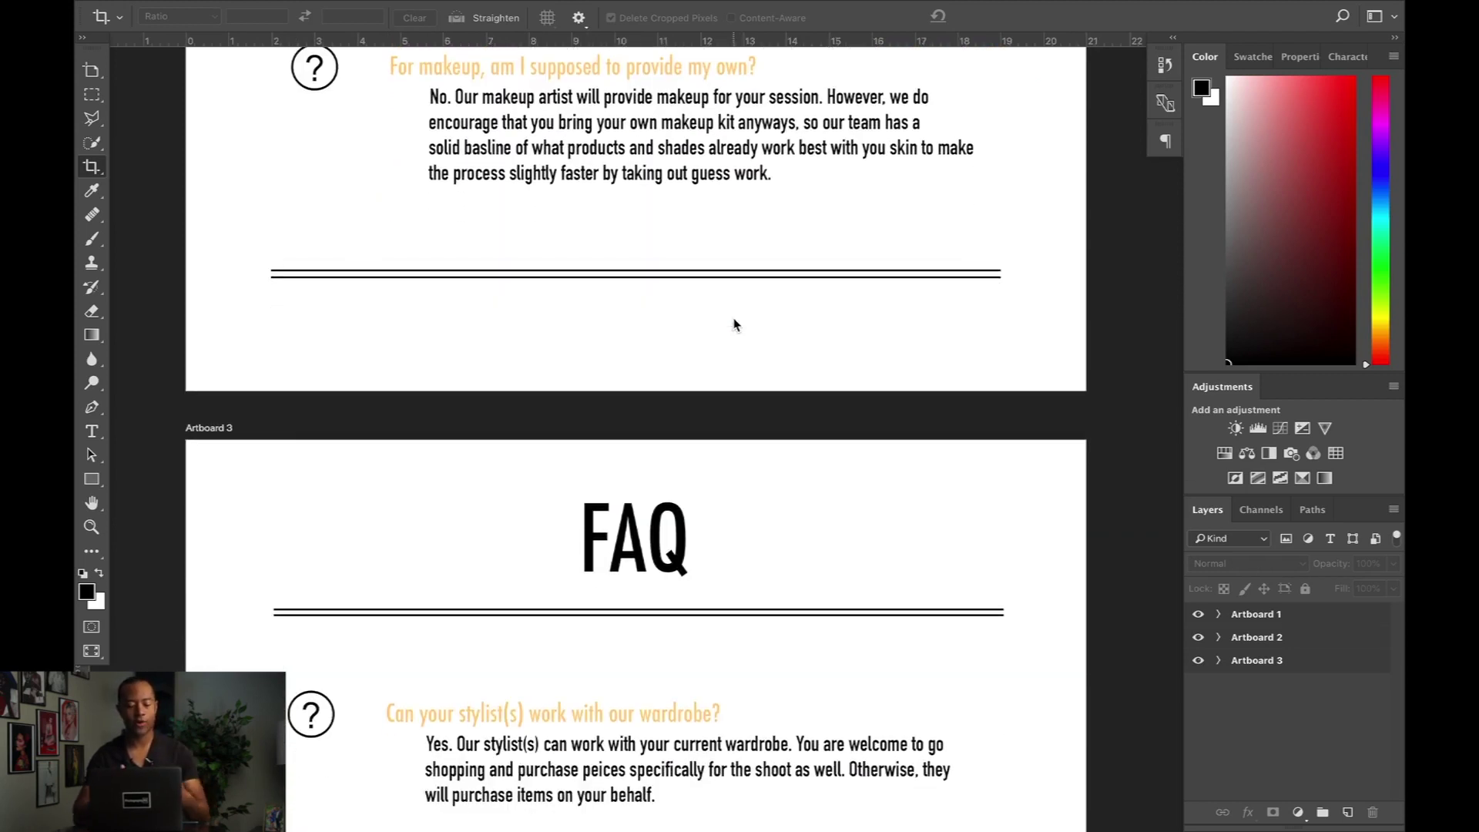
scroll(734, 323, "down", 16)
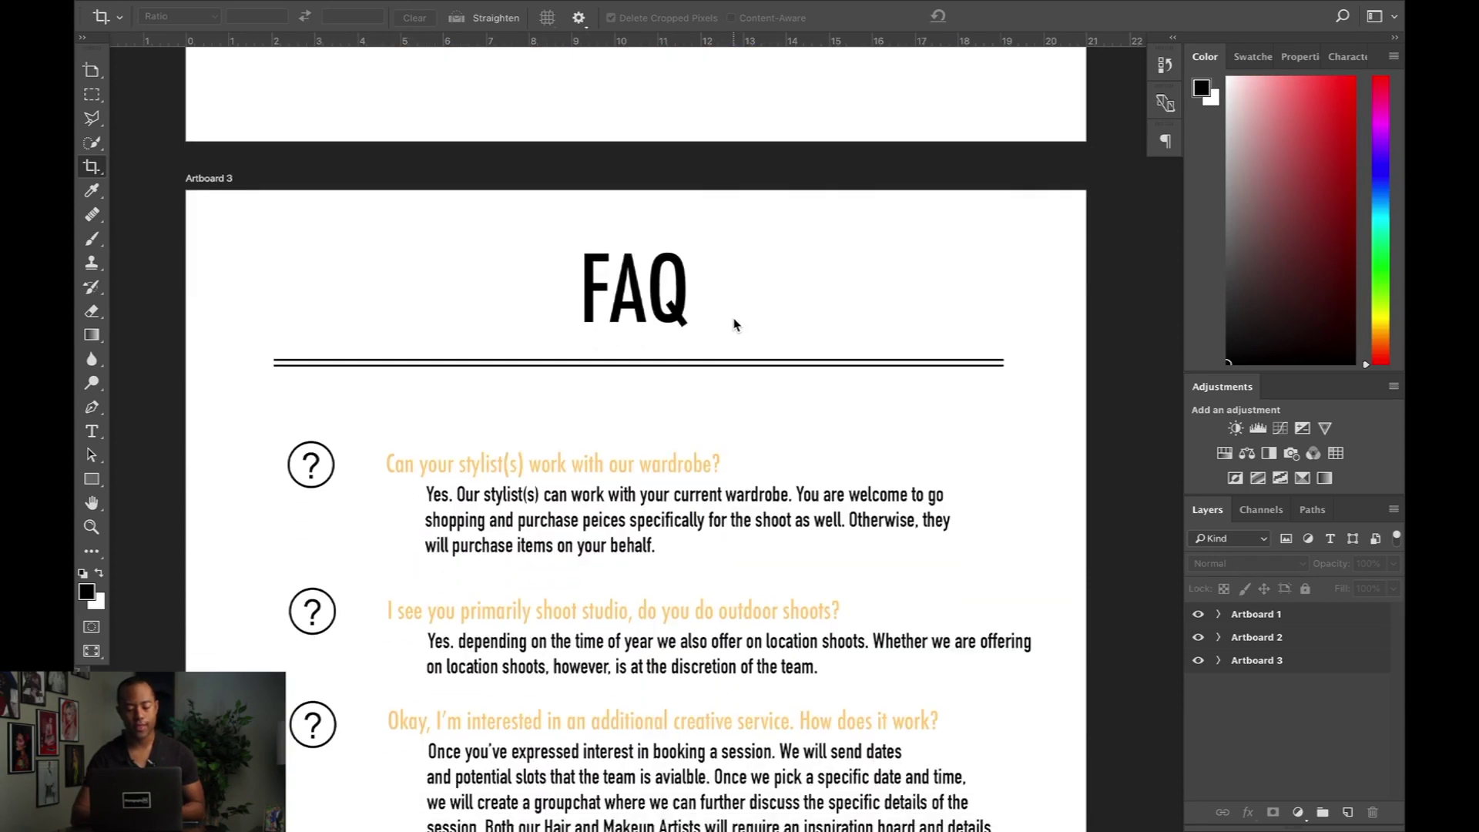
scroll(733, 323, "down", 3)
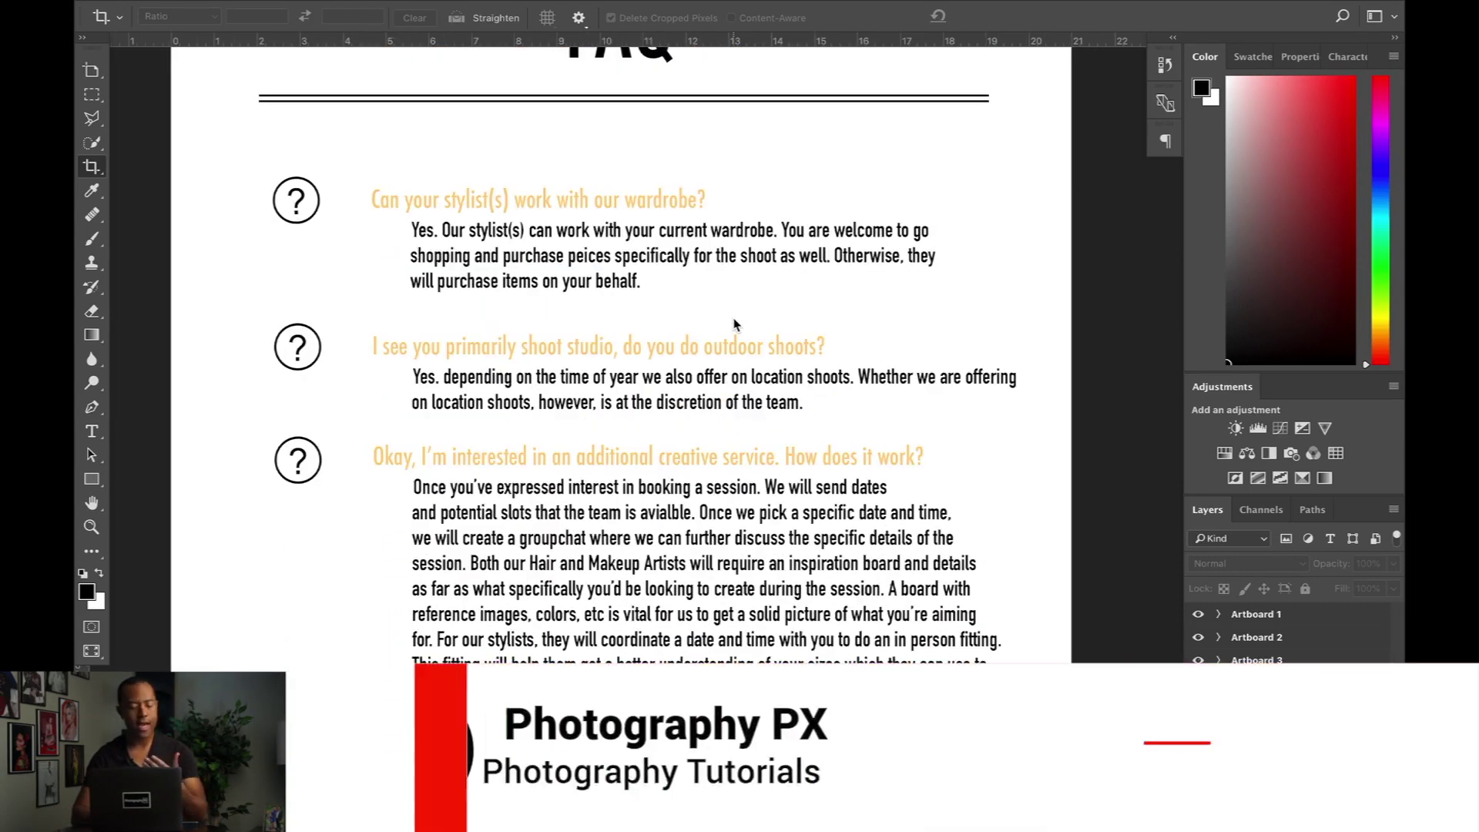